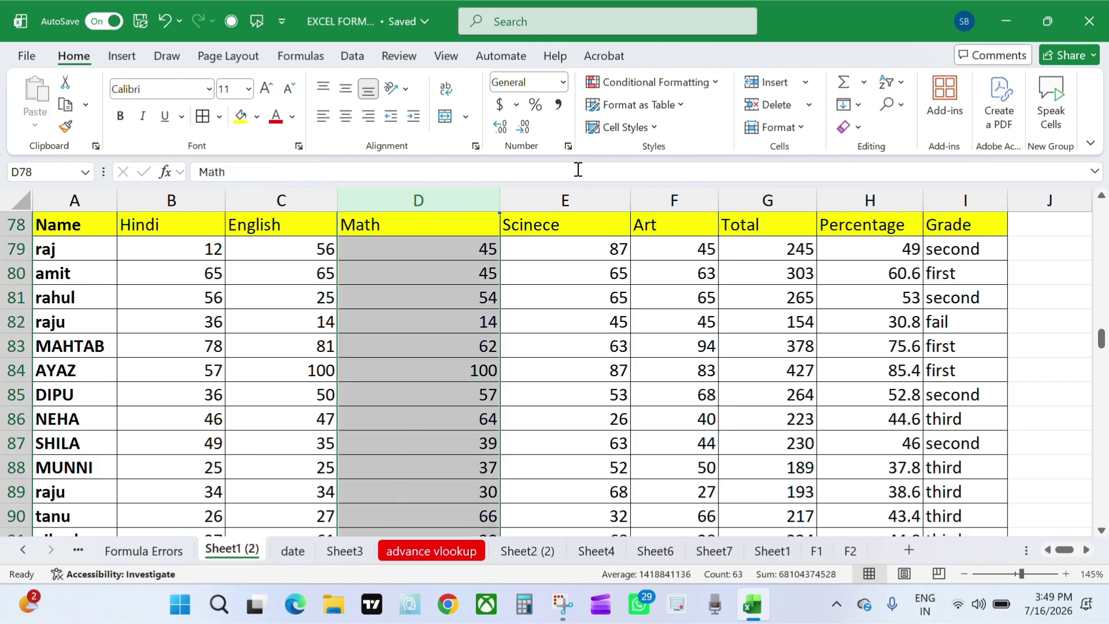
# Try the Number, Currency and Accounting formats in turn on the selected Math column.
pyautogui.click(563, 86)
pyautogui.click(569, 156)
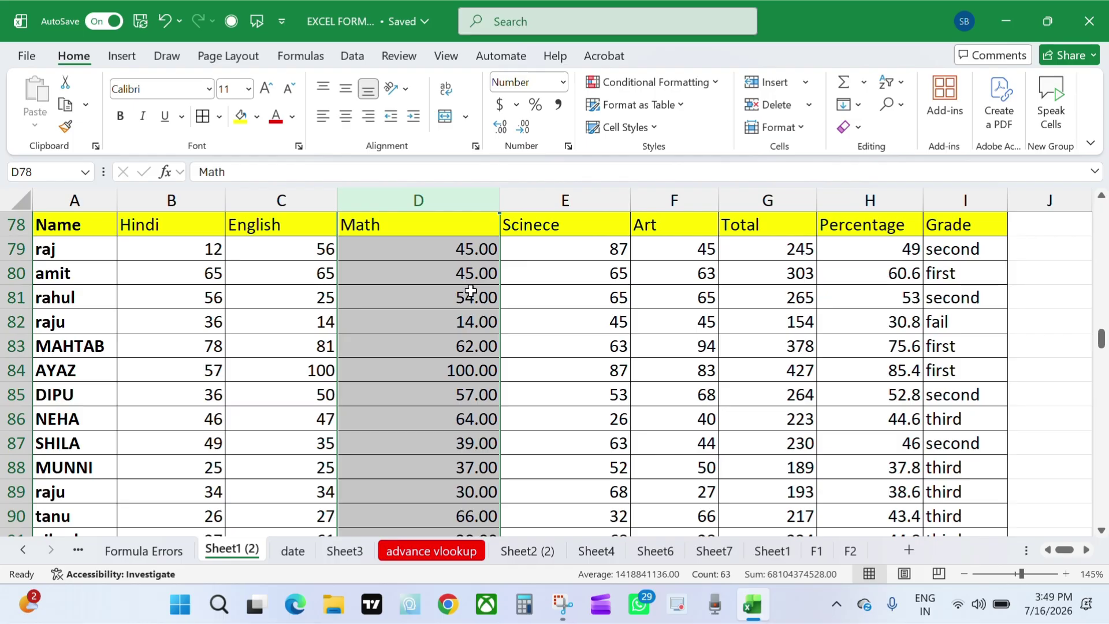
pyautogui.click(563, 82)
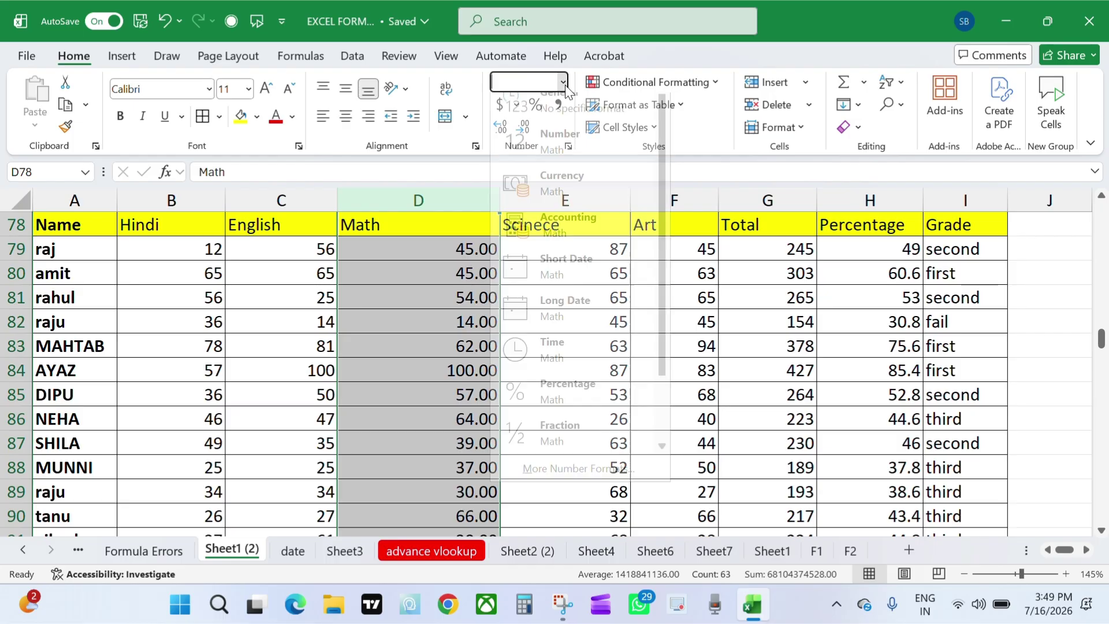
pyautogui.click(568, 199)
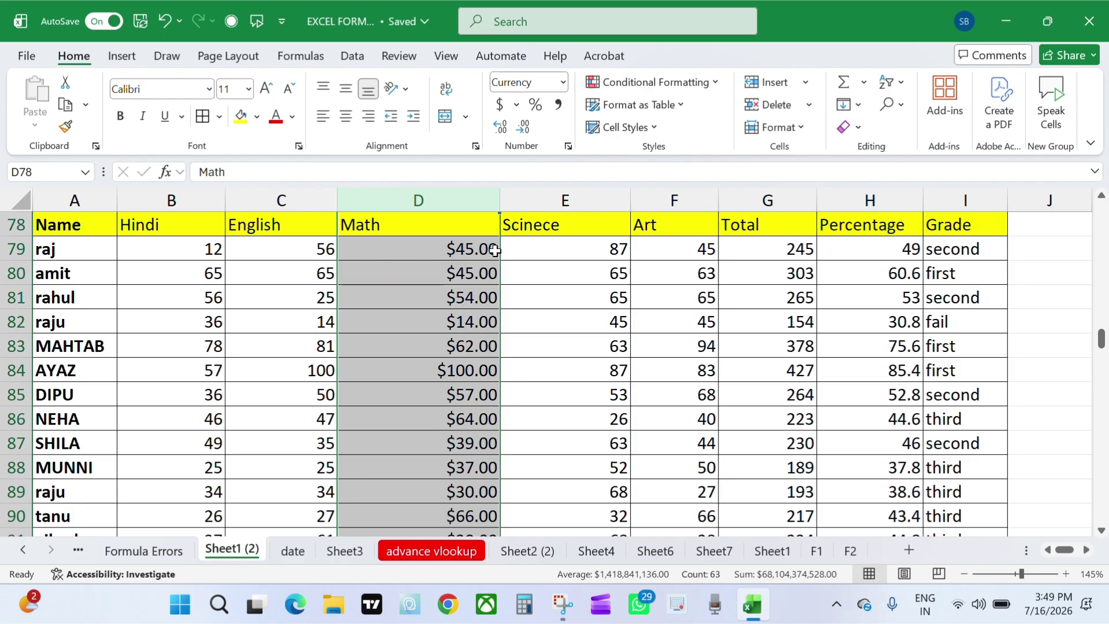
pyautogui.click(562, 82)
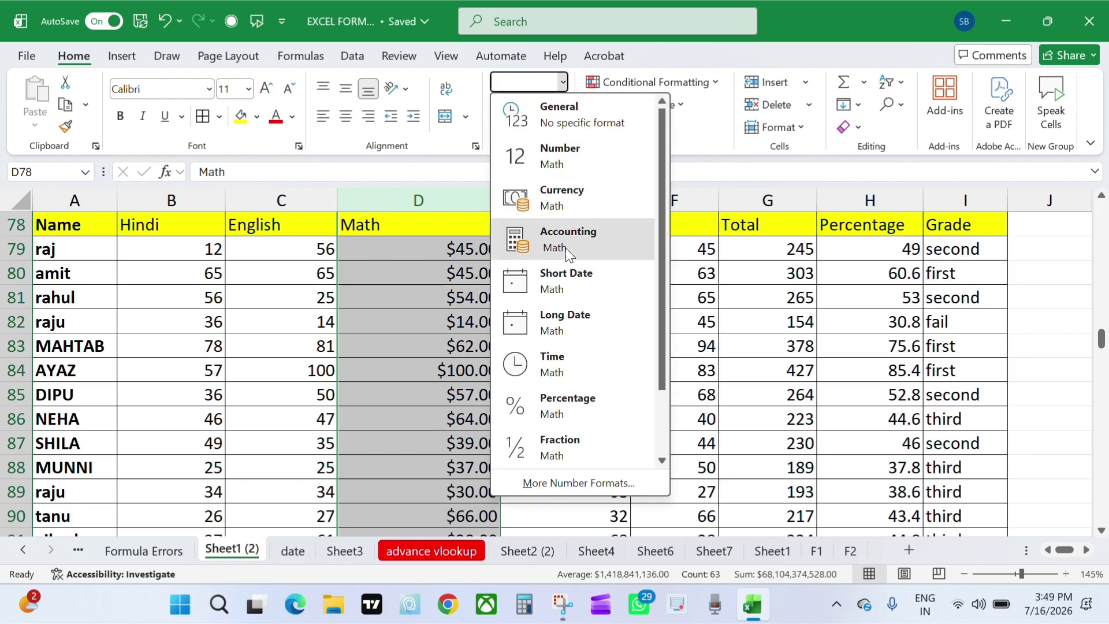
pyautogui.click(566, 248)
# Format the Math column as Percentage and reset it to the General format.
pyautogui.click(563, 82)
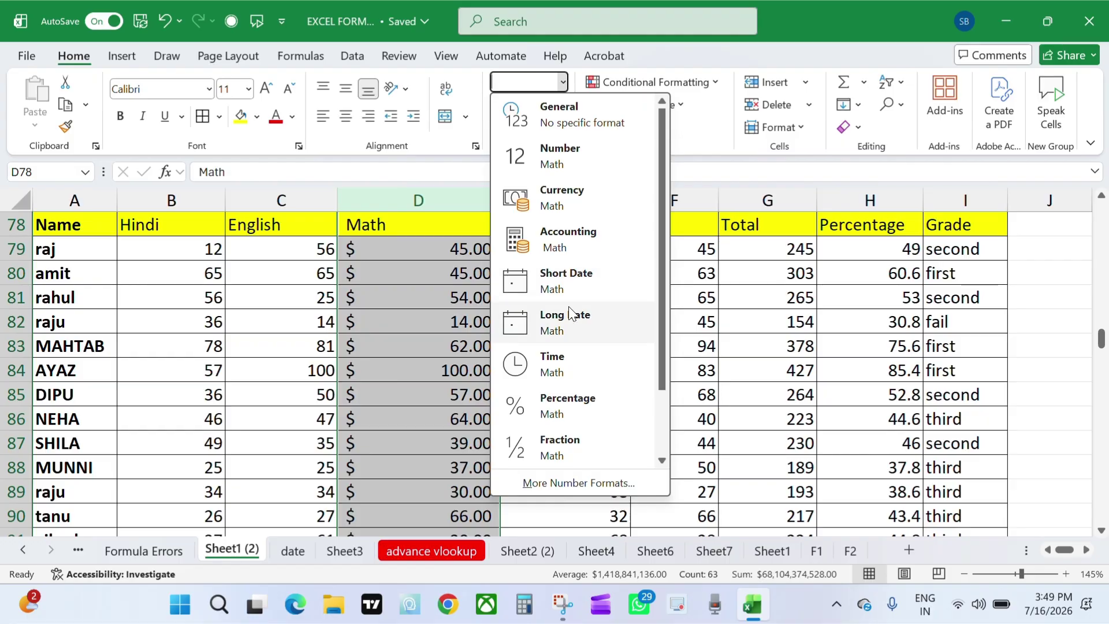
pyautogui.click(555, 405)
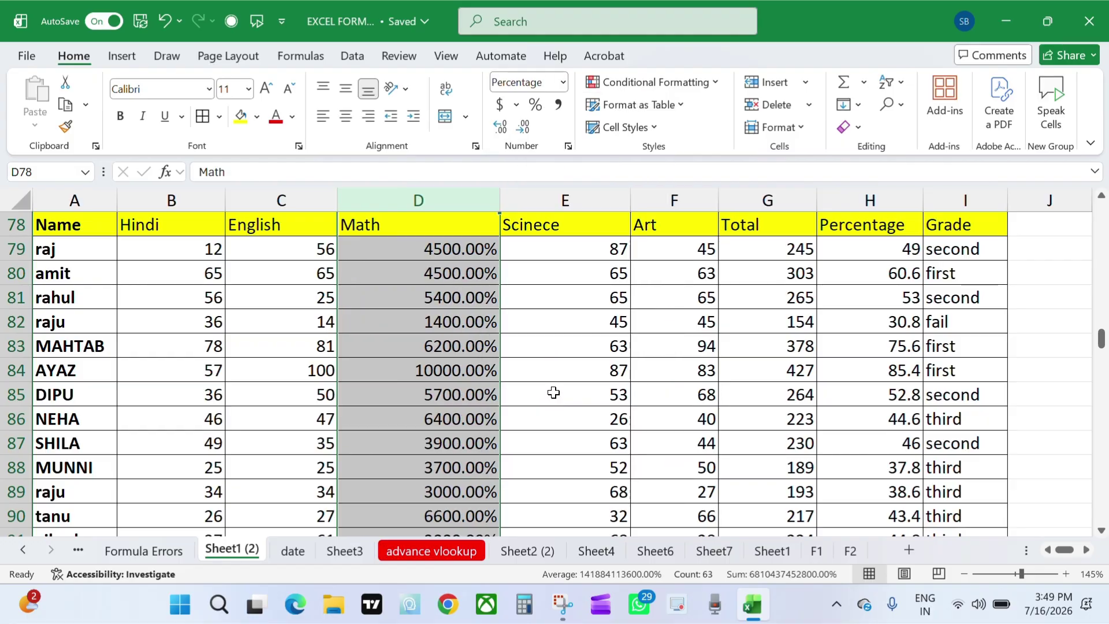
pyautogui.click(563, 82)
pyautogui.click(559, 112)
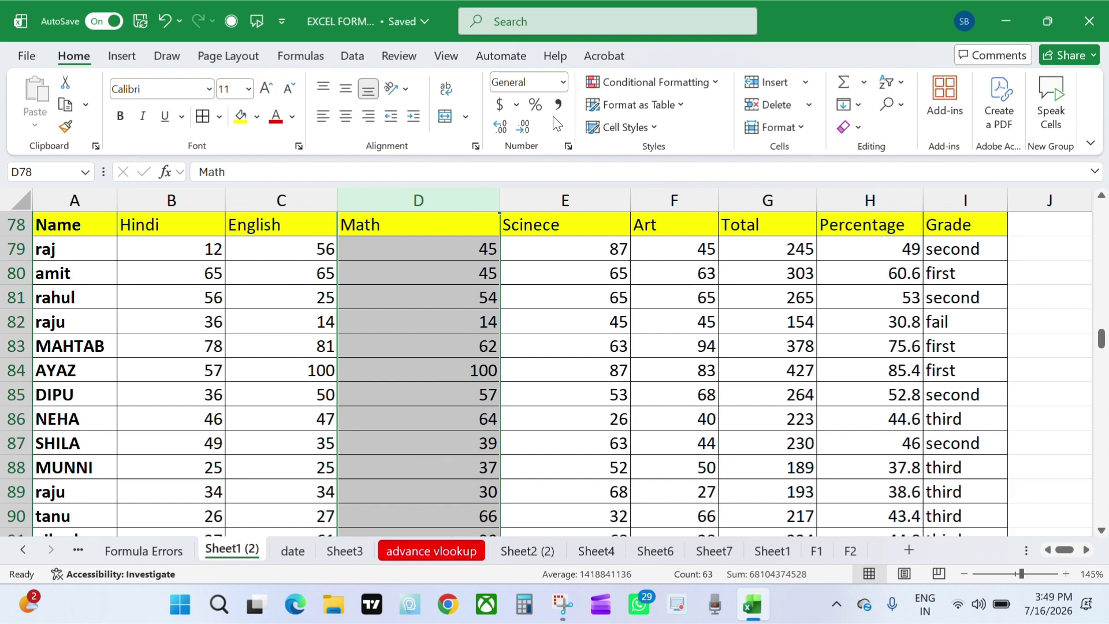
# Try the English (United States) dollar and Chinese yuan accounting formats on the Math column, and reset it to General.
pyautogui.click(516, 105)
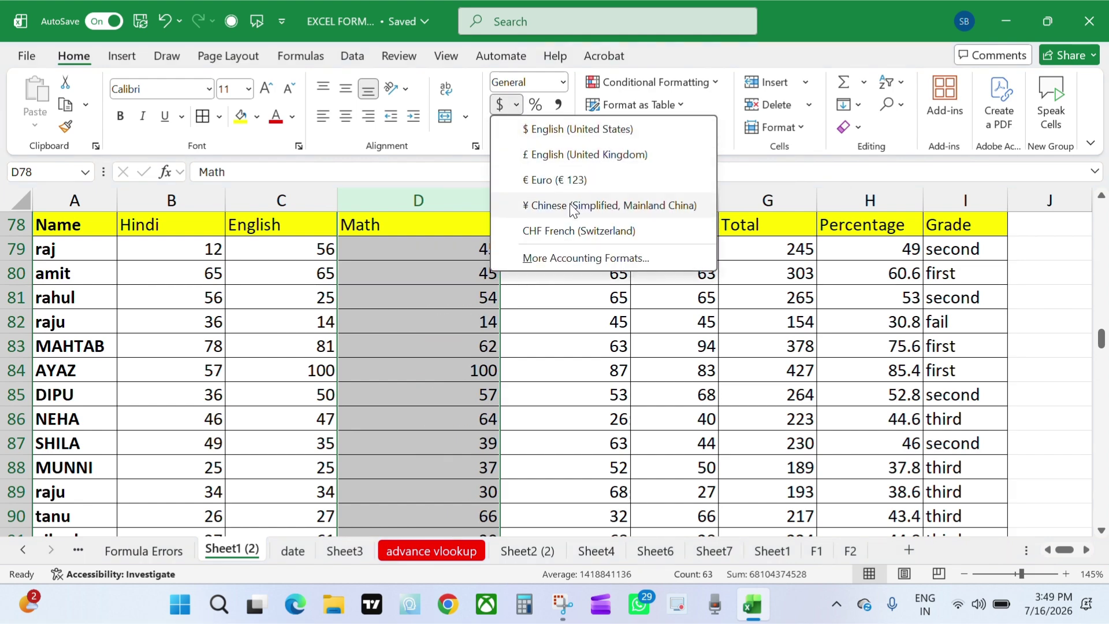
pyautogui.click(526, 130)
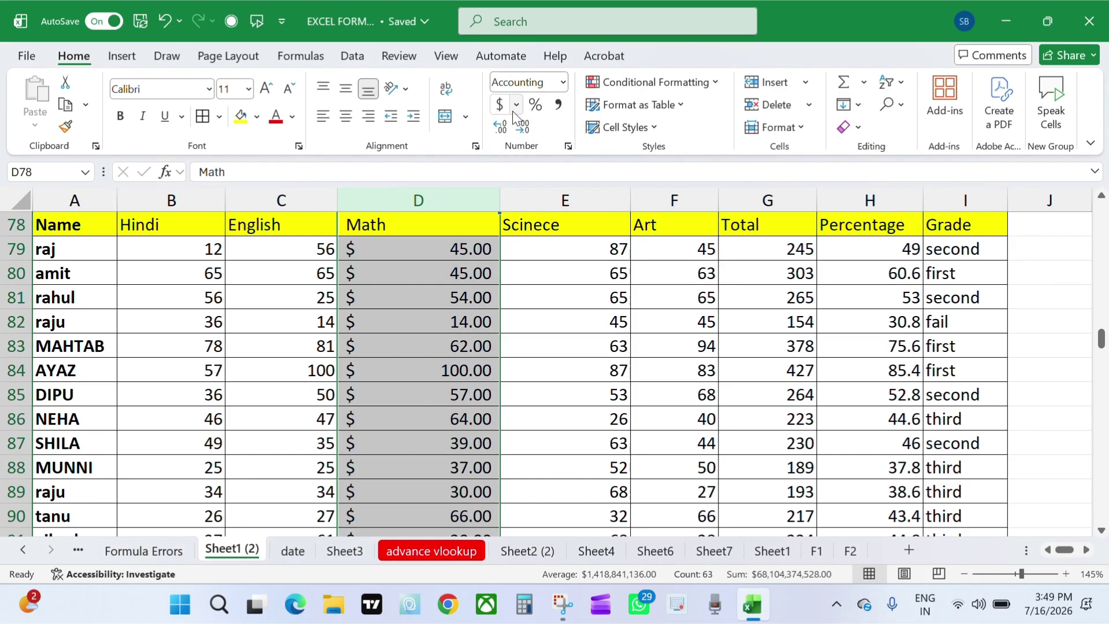
pyautogui.click(516, 105)
pyautogui.click(538, 207)
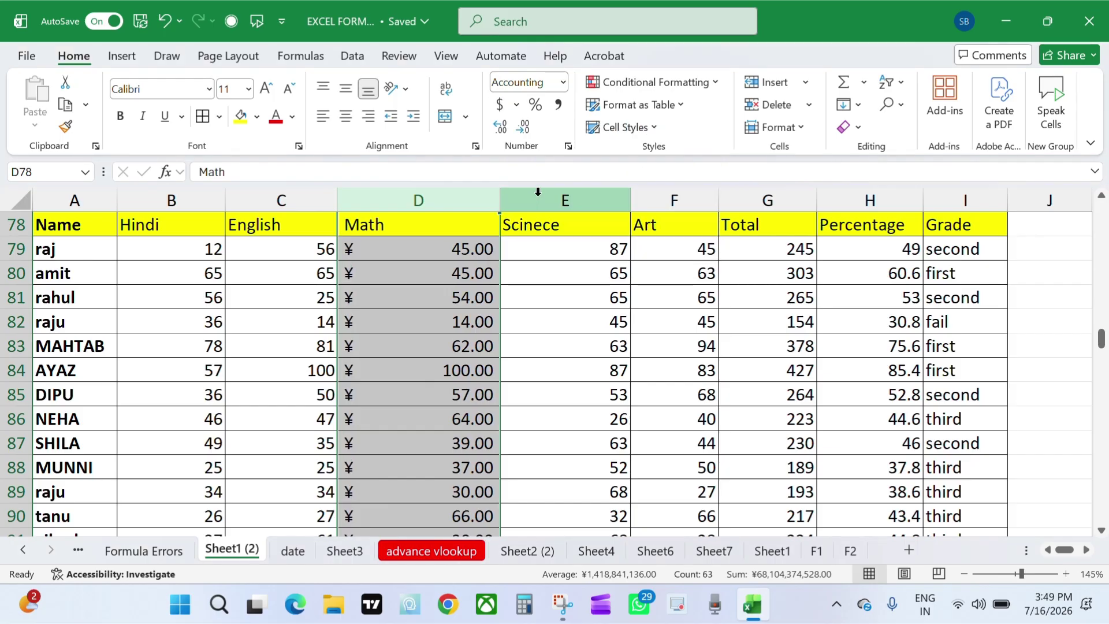
pyautogui.click(562, 83)
pyautogui.click(566, 120)
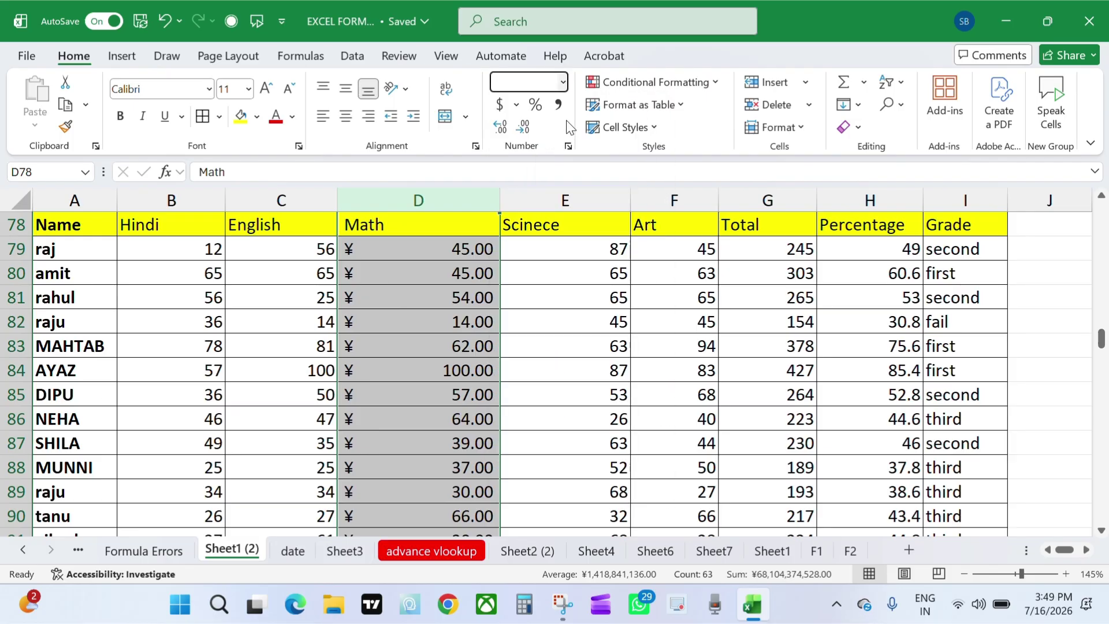
# Apply the Percent Style to the Math column and return it to the General format.
pyautogui.click(535, 105)
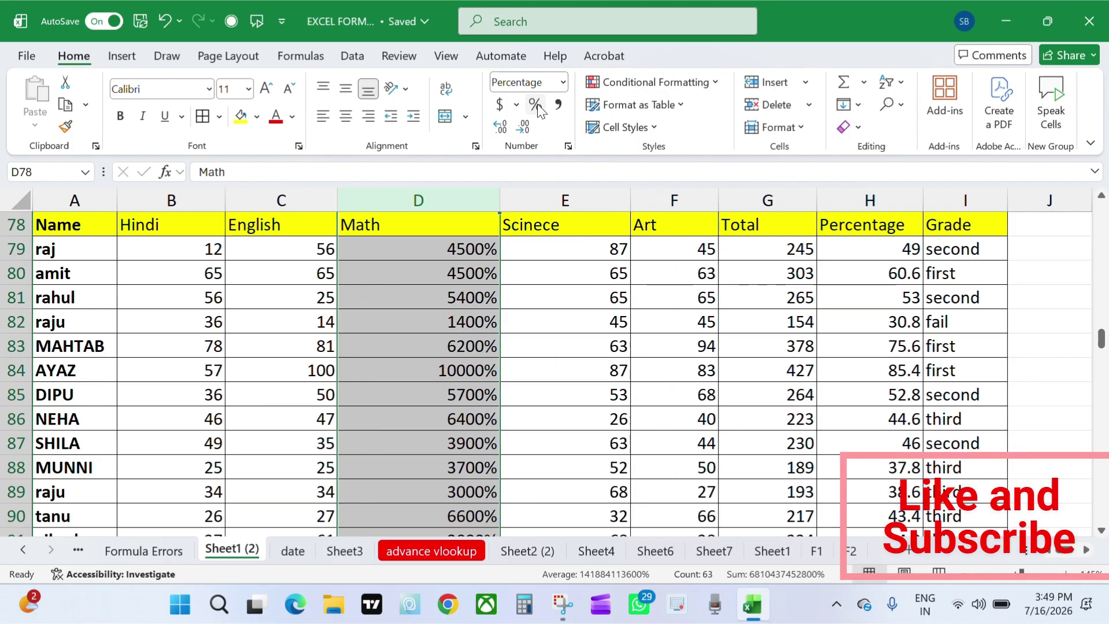
pyautogui.click(563, 83)
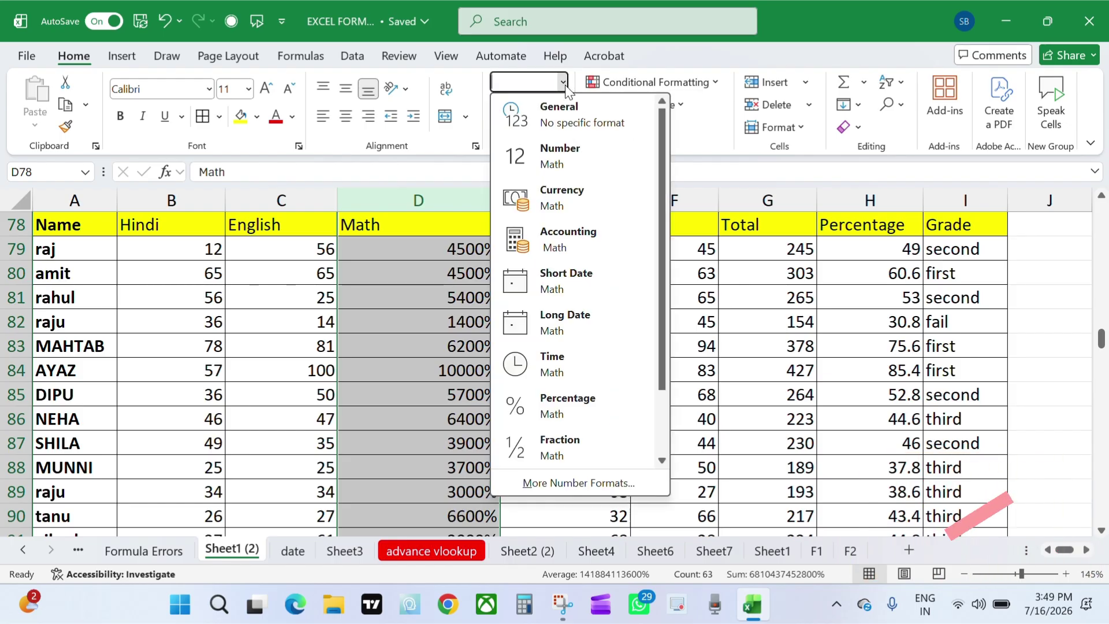
pyautogui.click(557, 112)
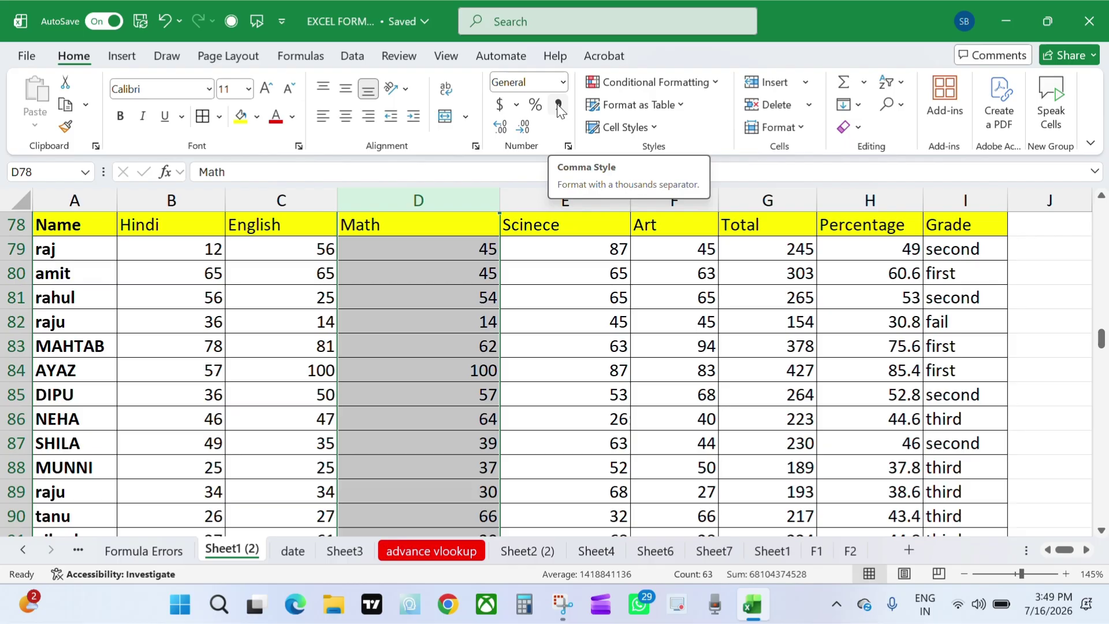
# Enter 7565757 as the Math mark in cell D79 and apply the Comma Style to it.
pyautogui.click(442, 249)
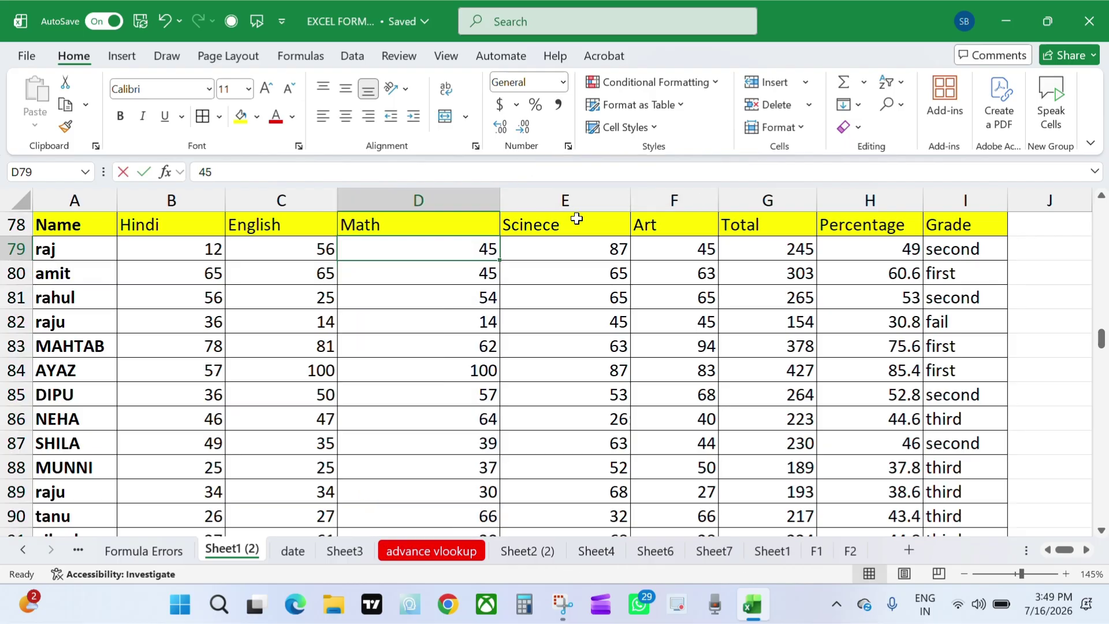
pyautogui.write('7565757')
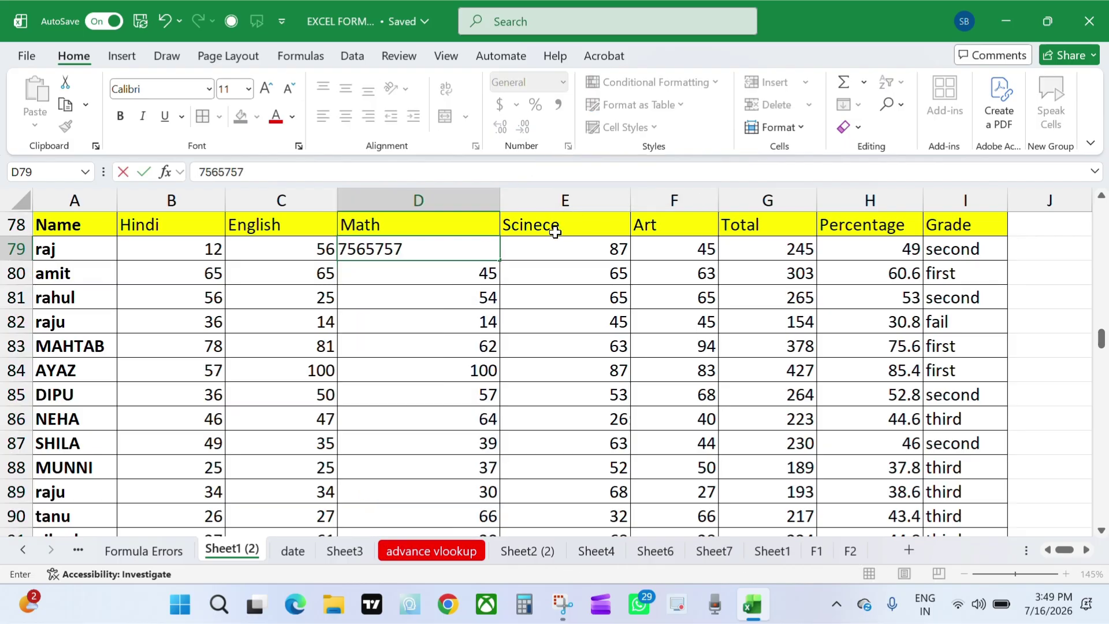
pyautogui.press('Return')
pyautogui.click(448, 250)
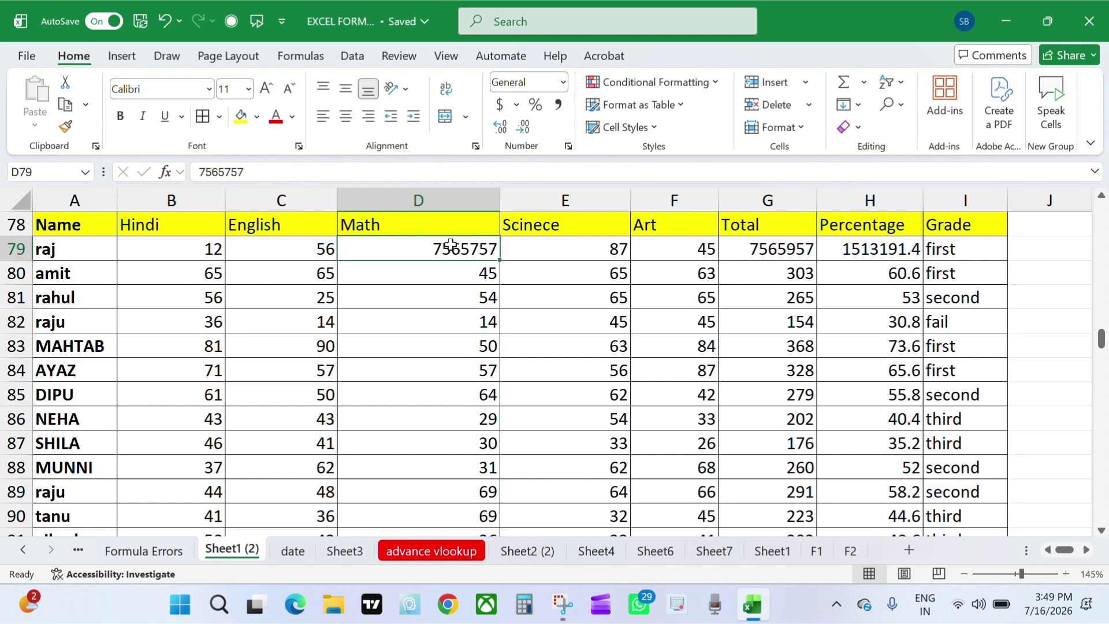
pyautogui.click(557, 105)
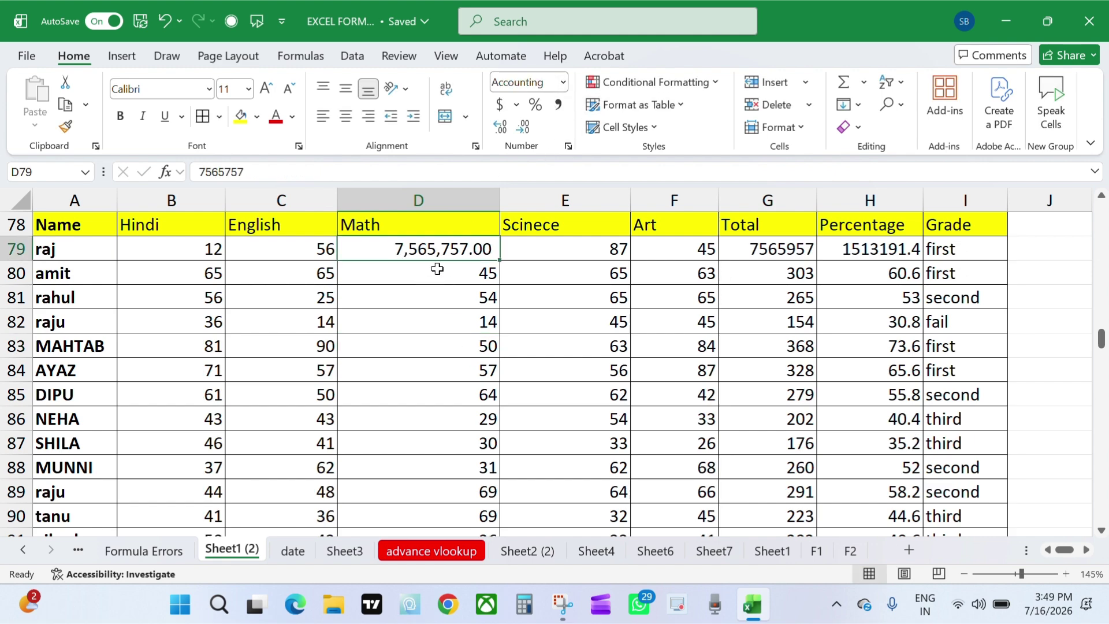
# Enter 57565 in cell E79 of the Scinece column and apply the Comma Style to it.
pyautogui.click(556, 254)
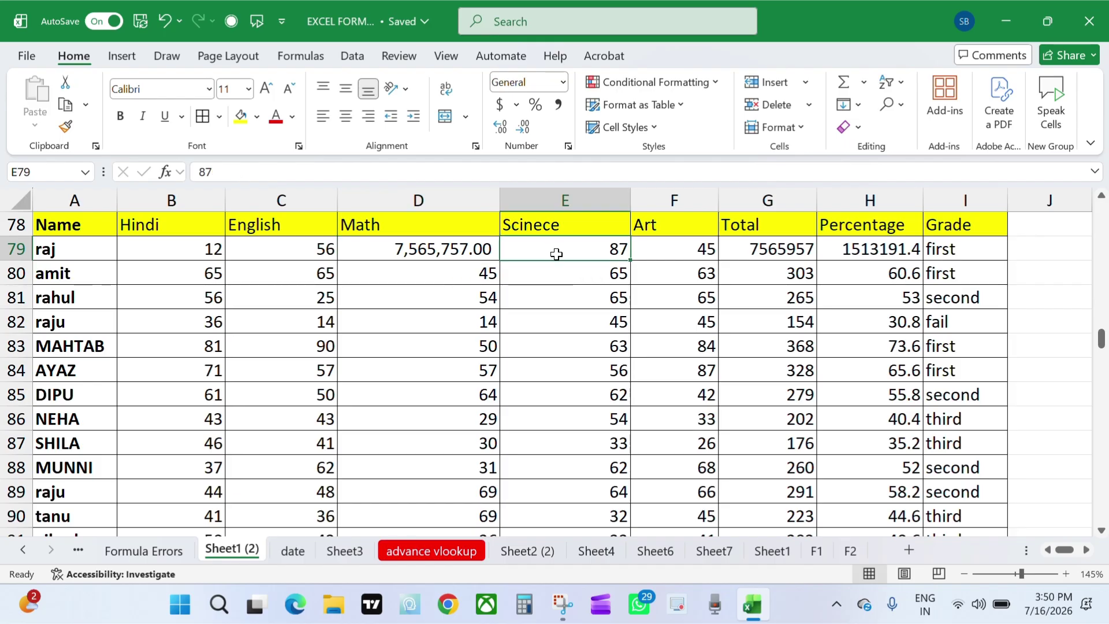
pyautogui.write('57565')
pyautogui.click(540, 317)
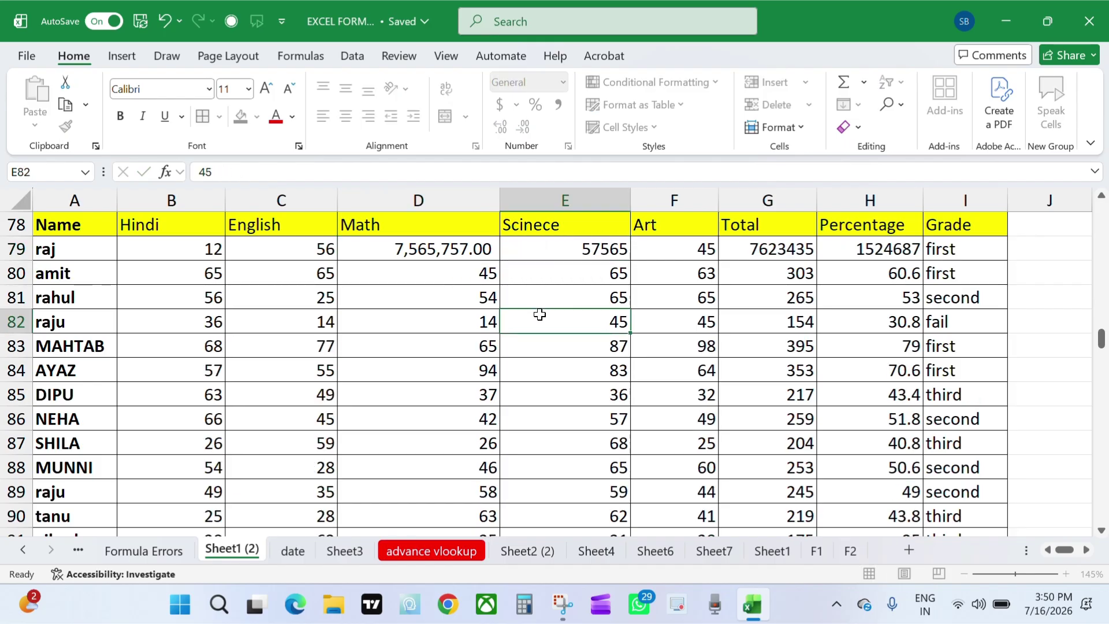
pyautogui.press('Up')
pyautogui.press('Up')
pyautogui.press('Up')
pyautogui.click(559, 107)
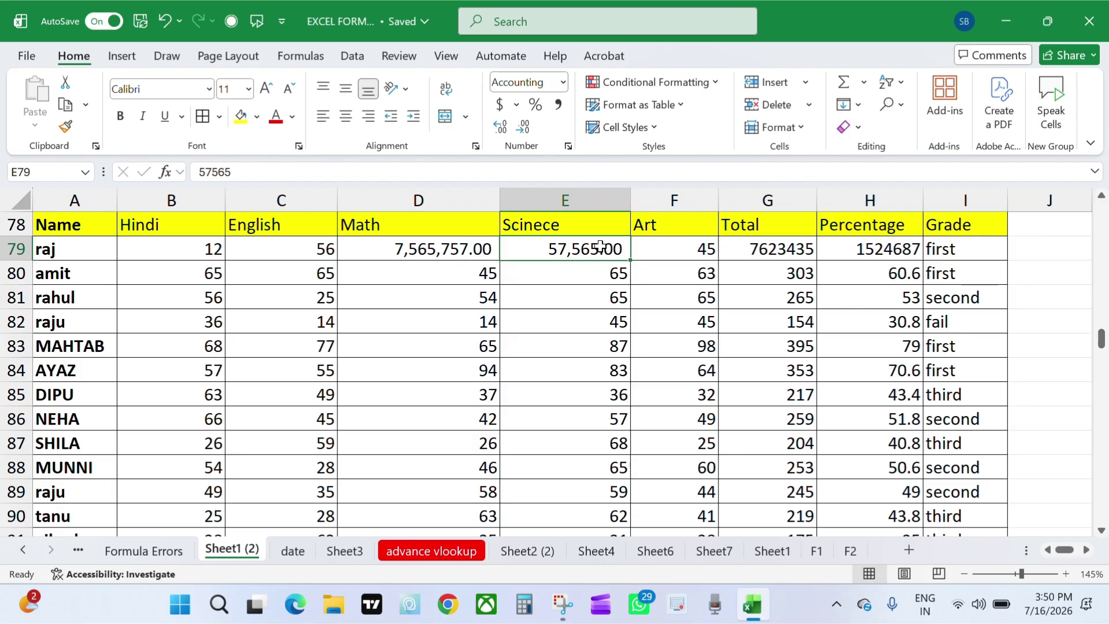
# Increase the decimals shown in cell E79 to six places.
pyautogui.press('super+shift+s')
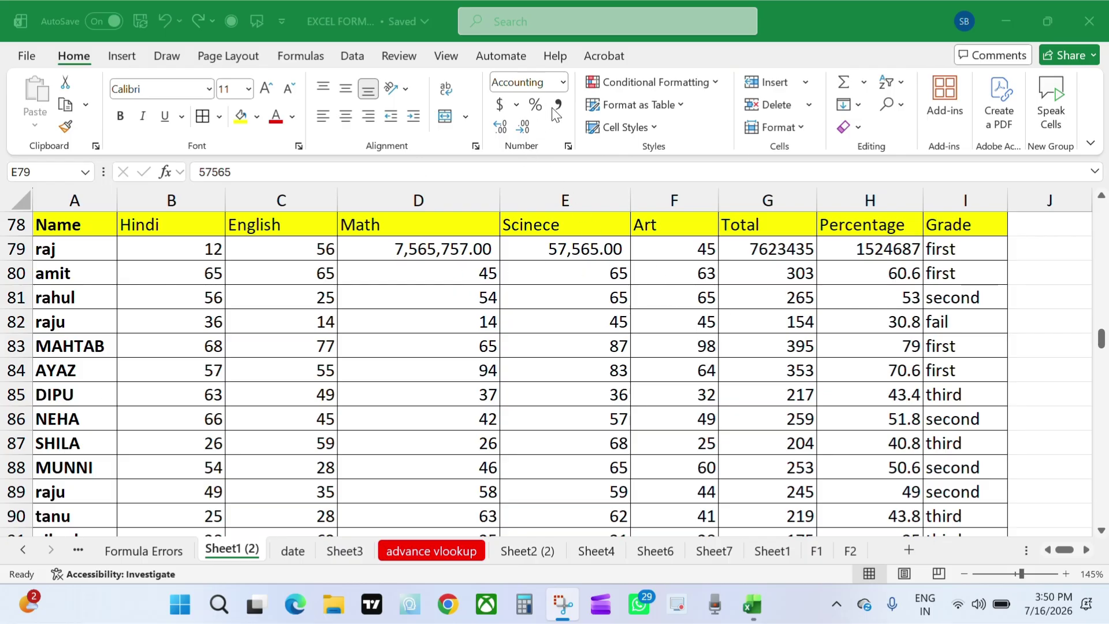
pyautogui.click(607, 248)
pyautogui.click(500, 126)
pyautogui.click(501, 126)
pyautogui.click(501, 126)
pyautogui.click(501, 126)
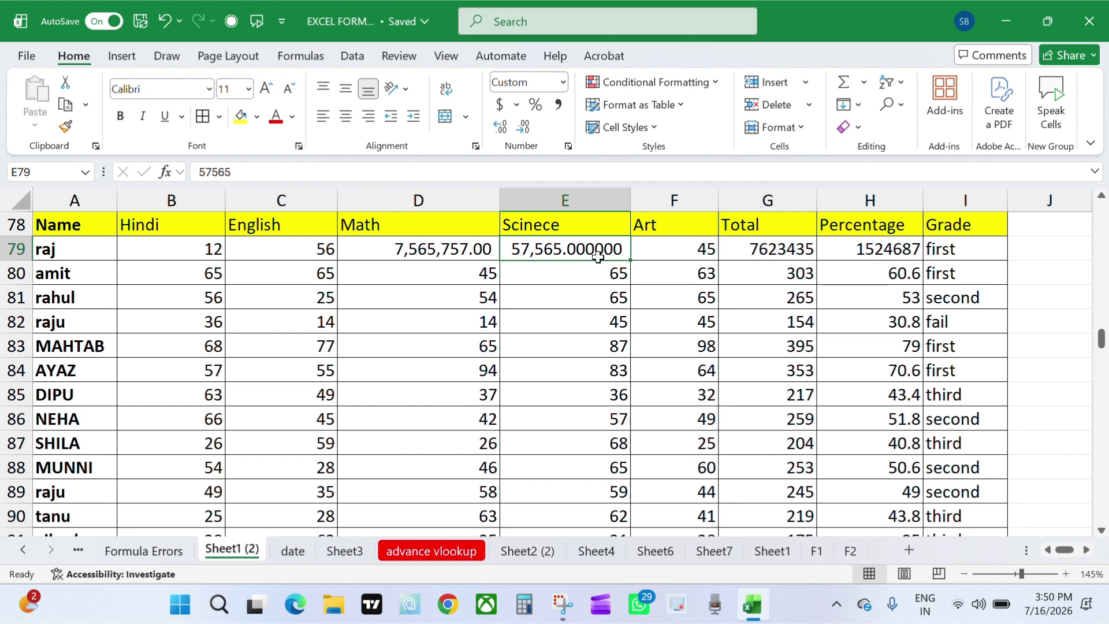
# Reduce the decimals shown in cell E79 and settle on two places.
pyautogui.click(526, 127)
pyautogui.click(526, 127)
pyautogui.click(527, 127)
pyautogui.click(527, 128)
pyautogui.click(528, 129)
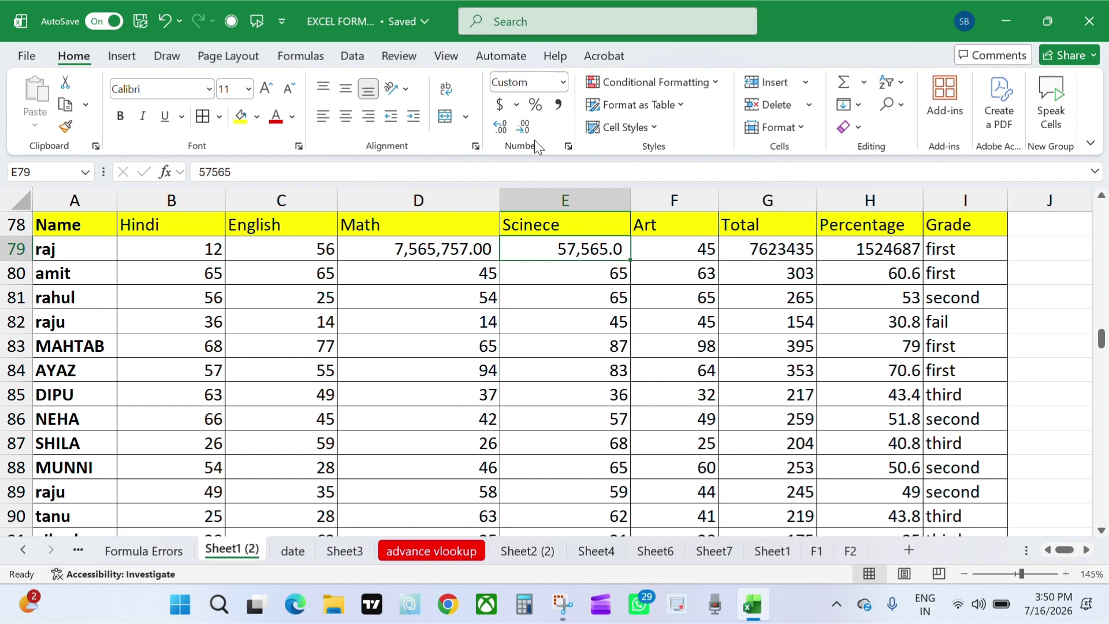
pyautogui.click(501, 130)
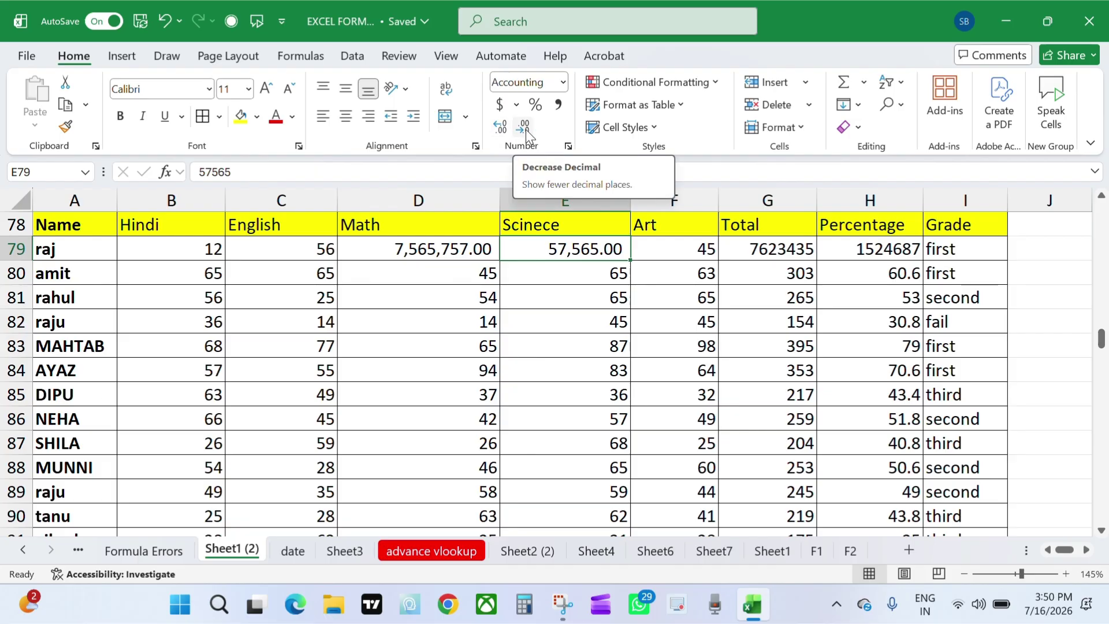
pyautogui.click(531, 319)
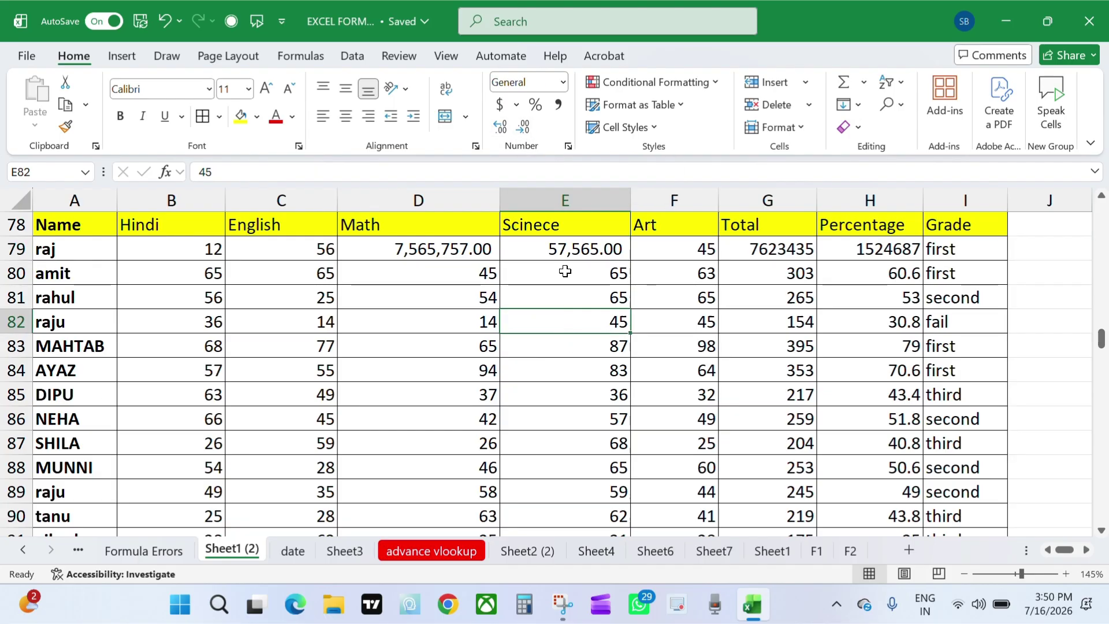
pyautogui.click(664, 82)
pyautogui.moveTo(678, 118)
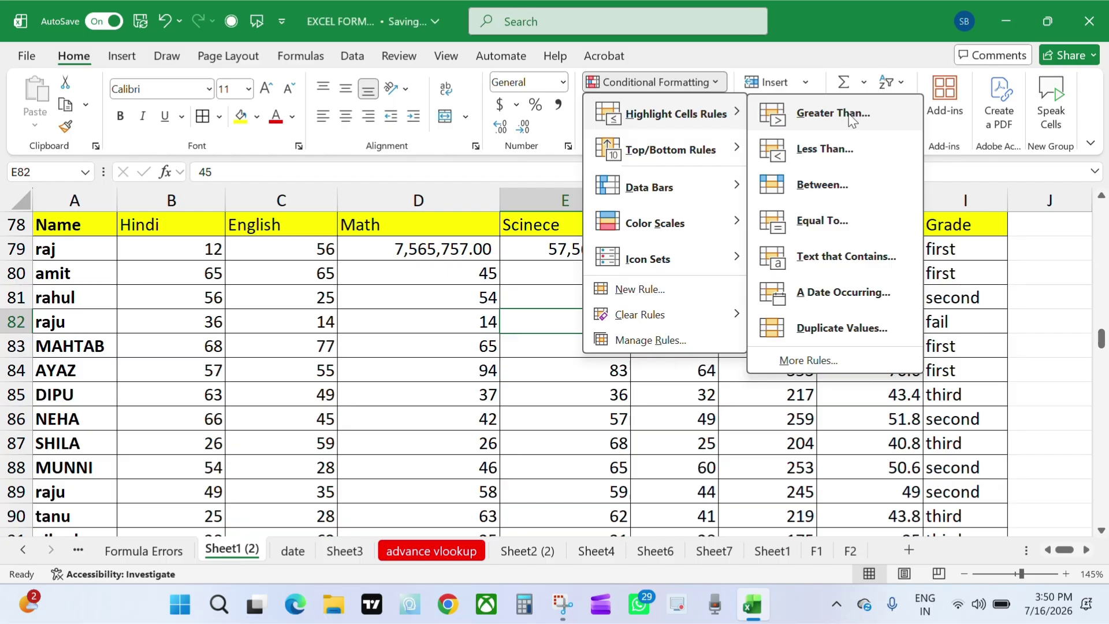
pyautogui.press('Escape')
pyautogui.press('Escape')
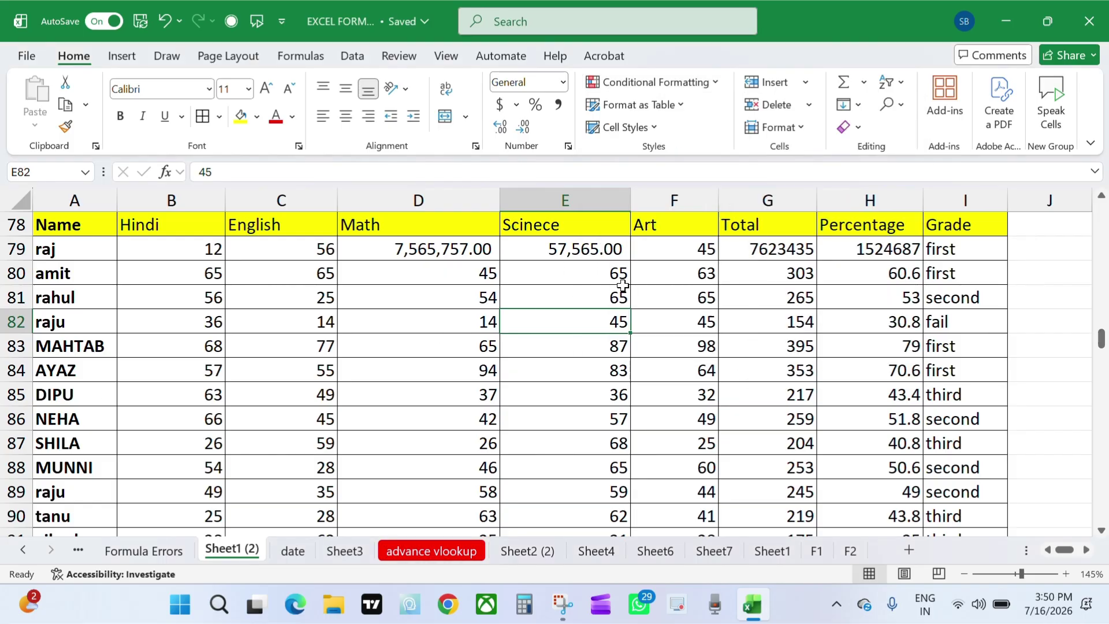
# Set the Math mark in cell D79 to 65 and the Scinece mark in cell E79 to 87.
pyautogui.click(431, 249)
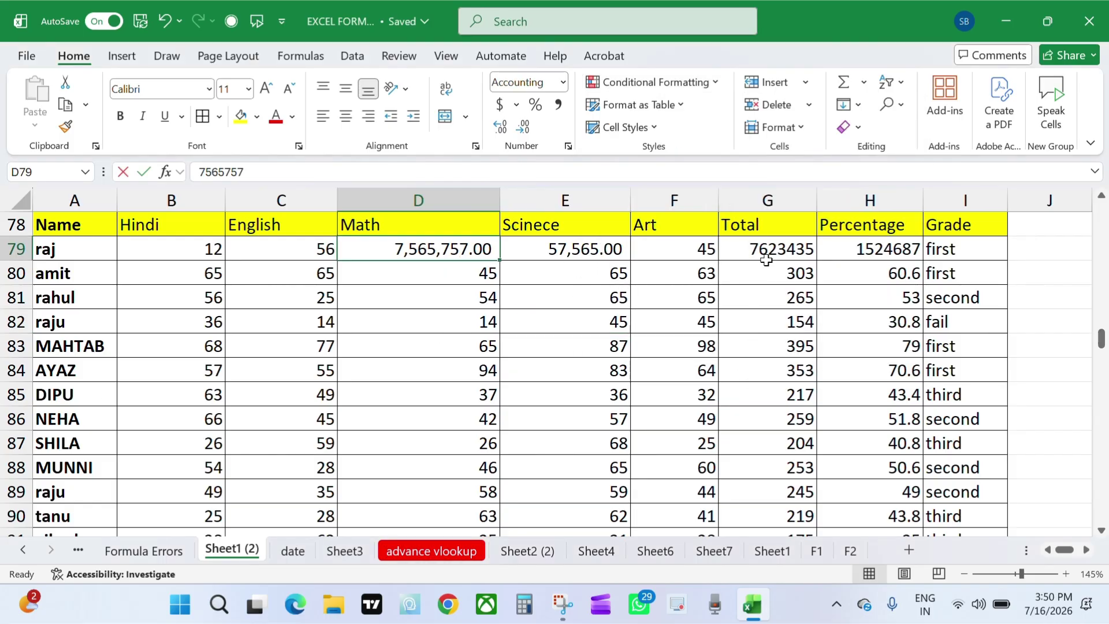
pyautogui.write('6')
pyautogui.press('Return')
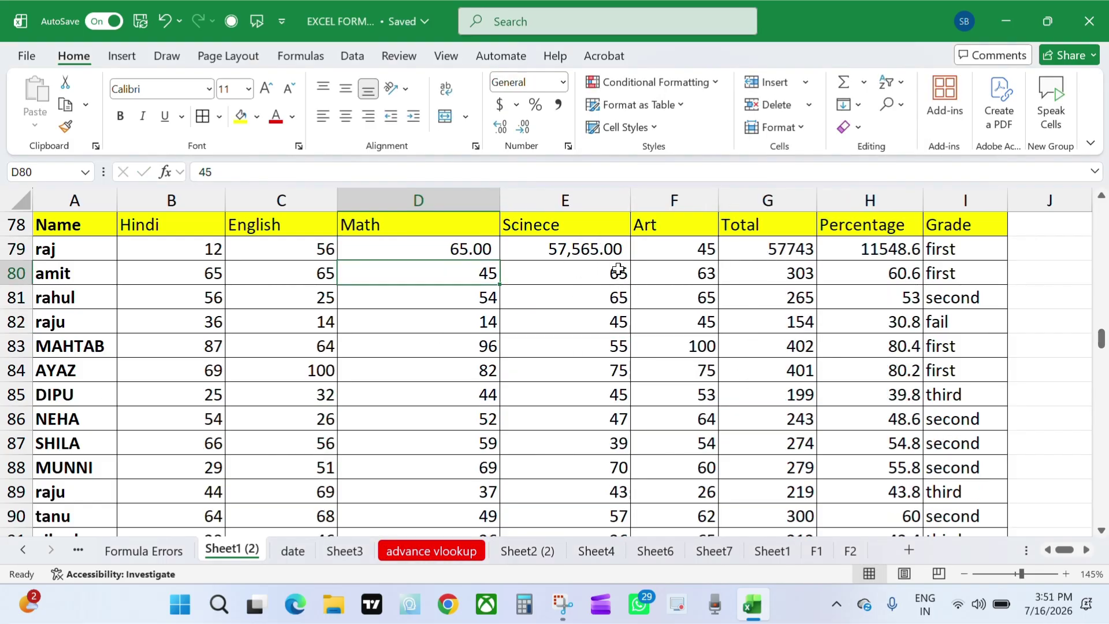
pyautogui.click(556, 245)
pyautogui.write('87')
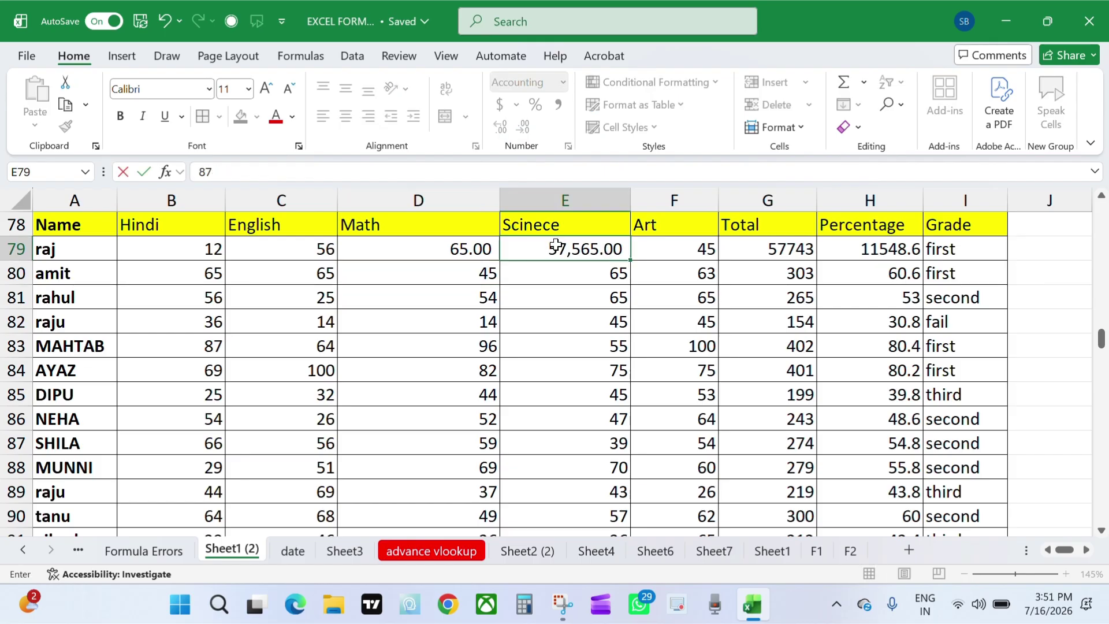
pyautogui.press('Return')
# Preview a Greater Than highlight rule with threshold 100 on the students' values from the Hindi through Total columns.
pyautogui.moveTo(173, 254); pyautogui.dragTo(740, 480)
pyautogui.scroll(2, 739, 480)
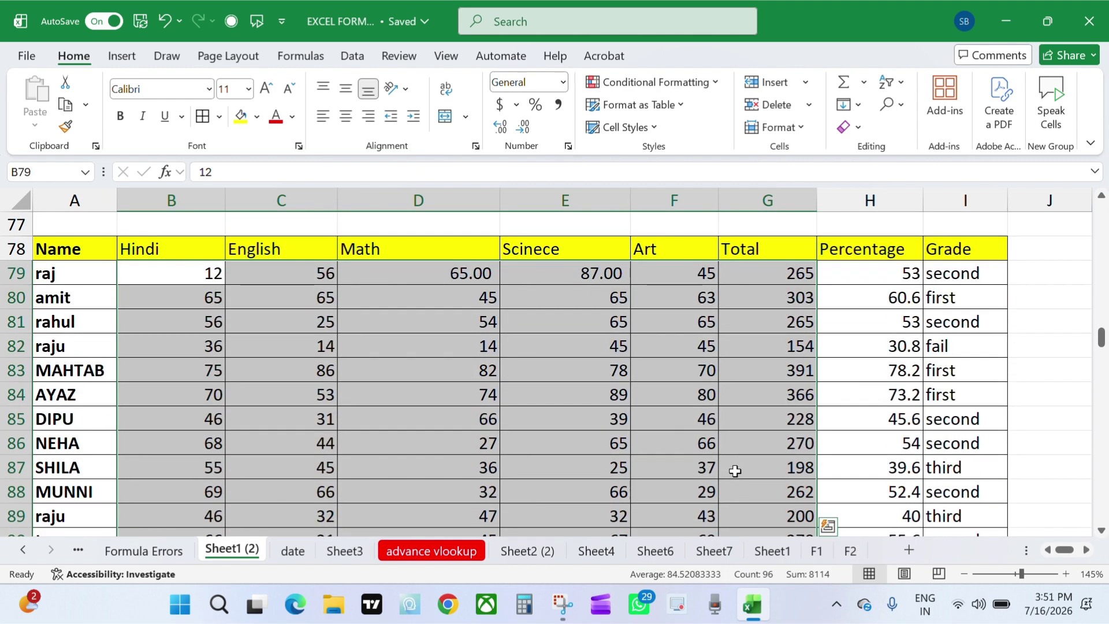
pyautogui.click(695, 82)
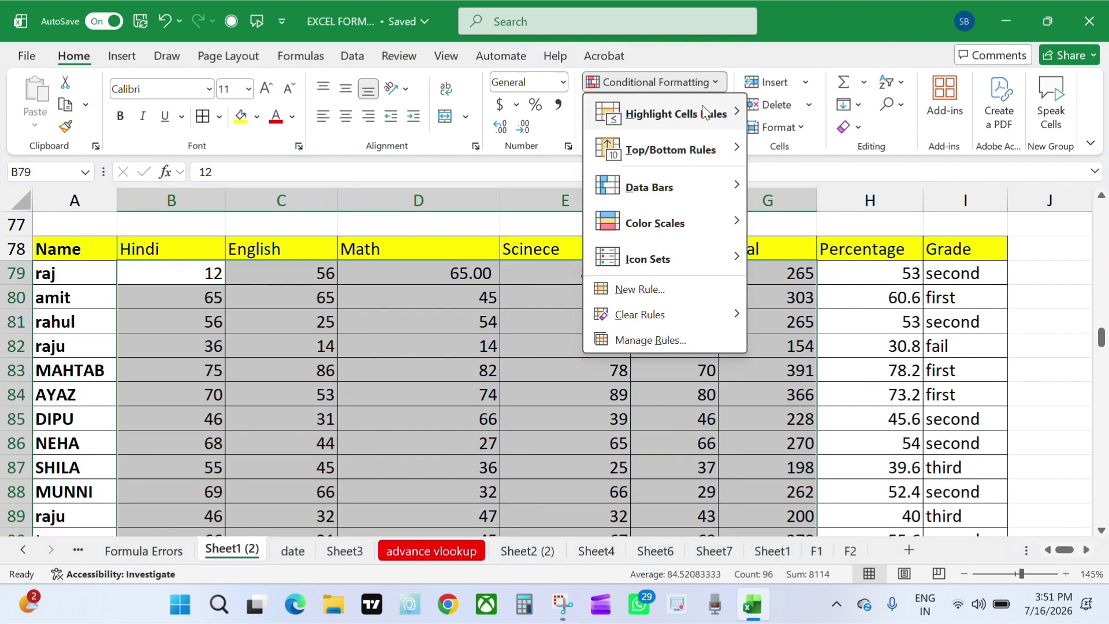
pyautogui.moveTo(706, 107)
pyautogui.click(824, 113)
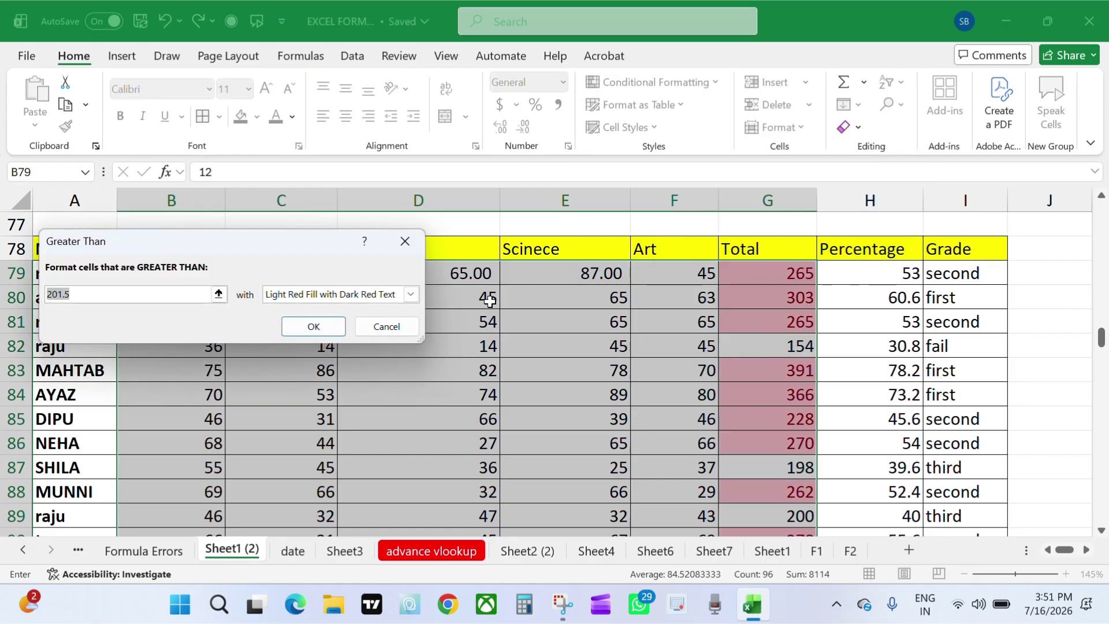
pyautogui.moveTo(247, 243); pyautogui.dragTo(907, 45)
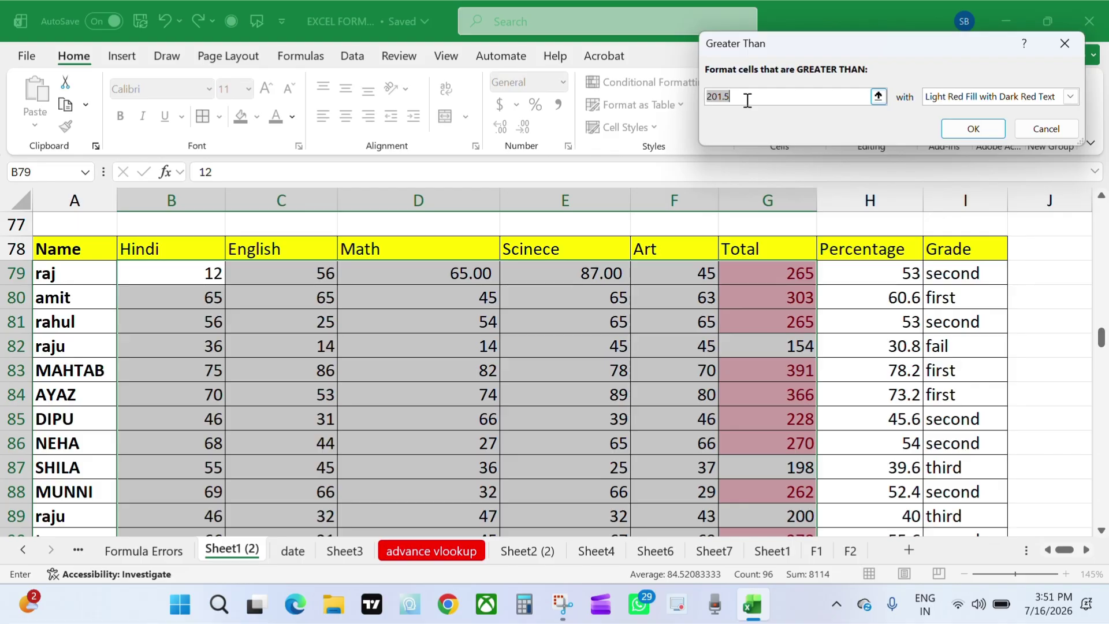
pyautogui.write('100')
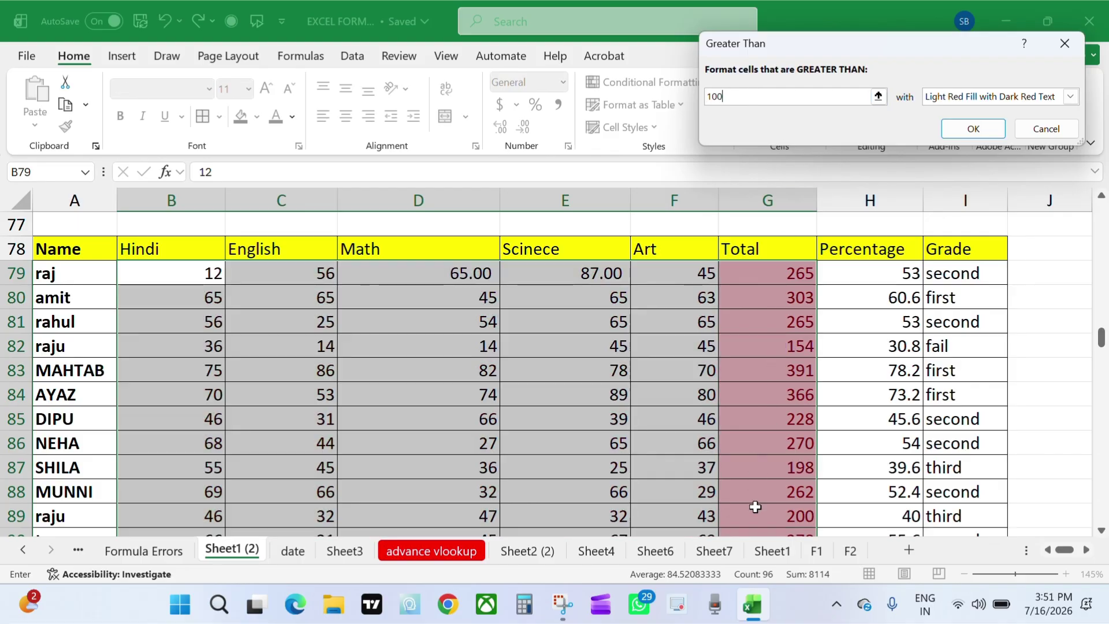
pyautogui.scroll(-3, 783, 448)
pyautogui.scroll(3, 782, 448)
pyautogui.scroll(1, 782, 448)
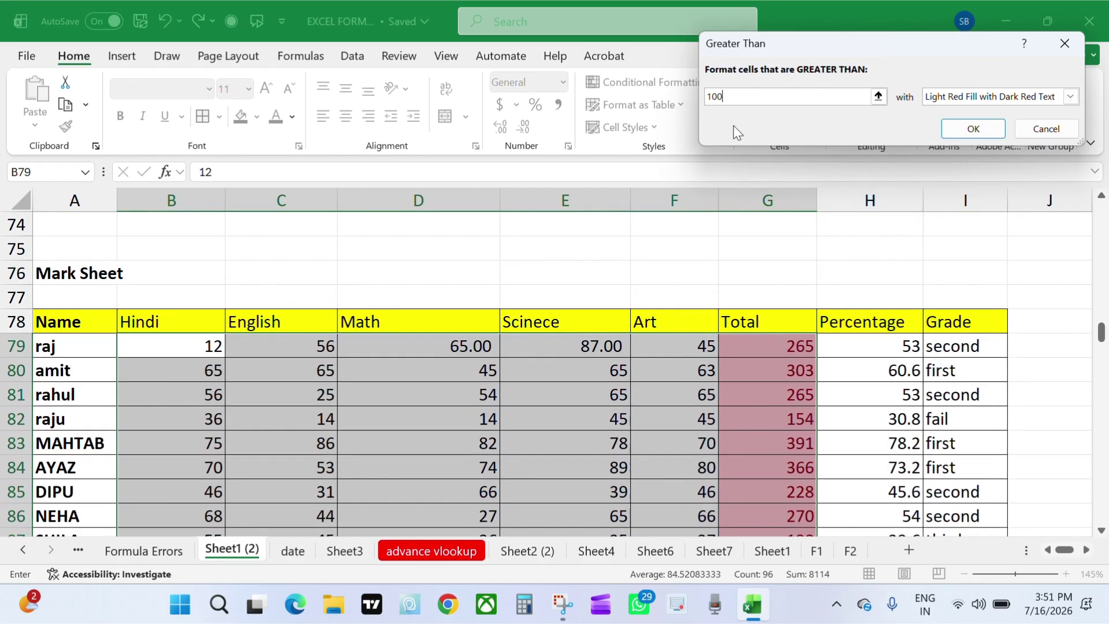
# Set the Greater Than threshold to 250 and its format to Green Fill with Dark Green Text.
pyautogui.moveTo(751, 97); pyautogui.dragTo(708, 97)
pyautogui.write('25')
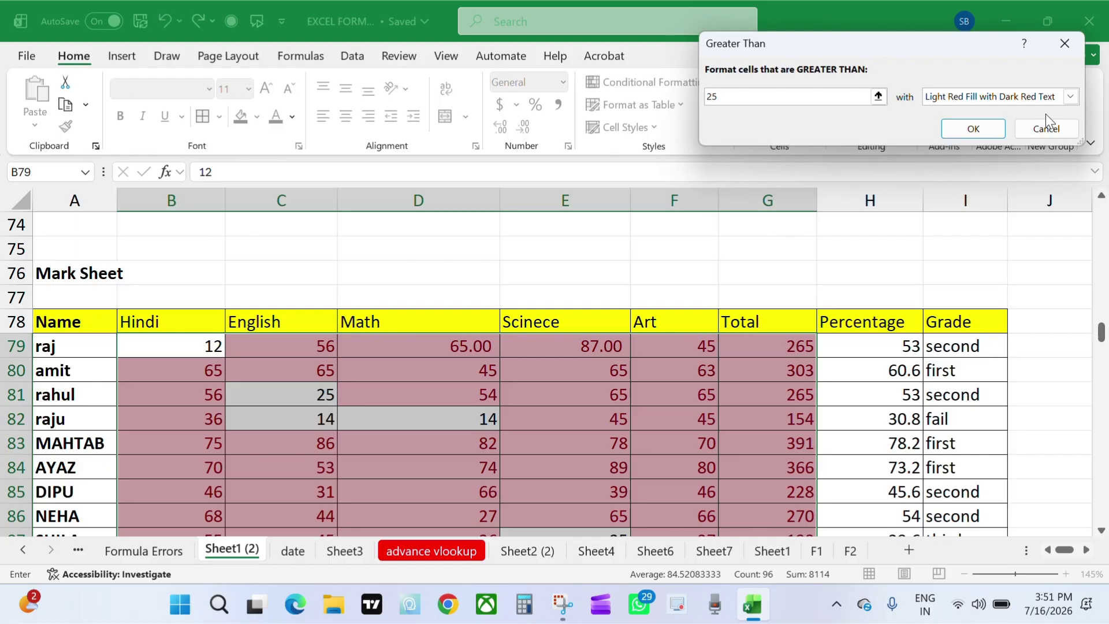
pyautogui.write('0')
pyautogui.scroll(-5, 767, 448)
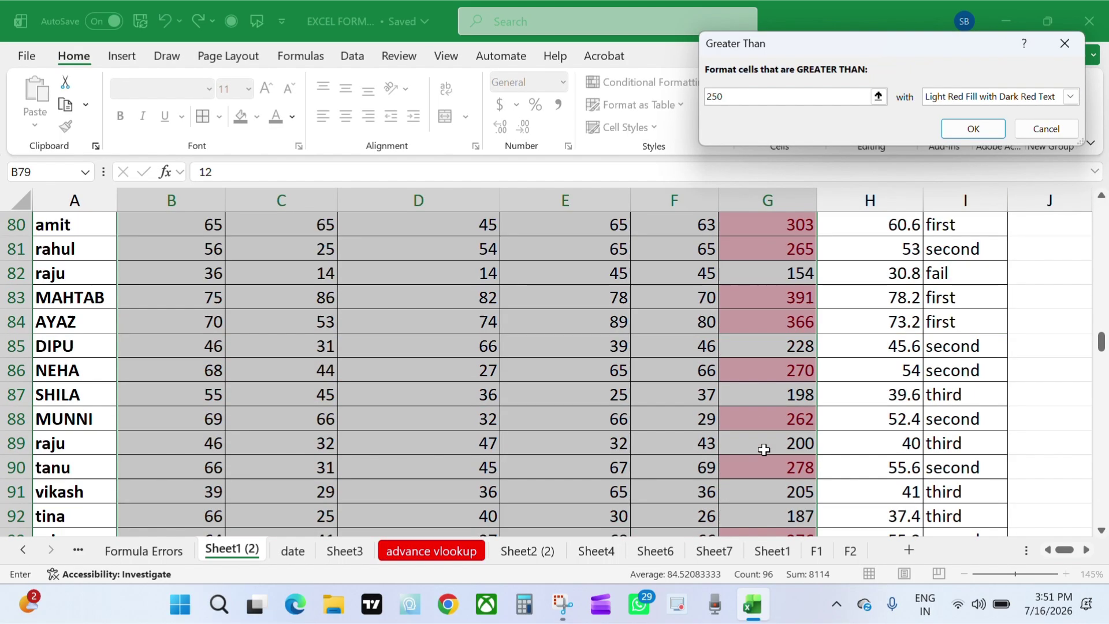
pyautogui.scroll(4, 767, 443)
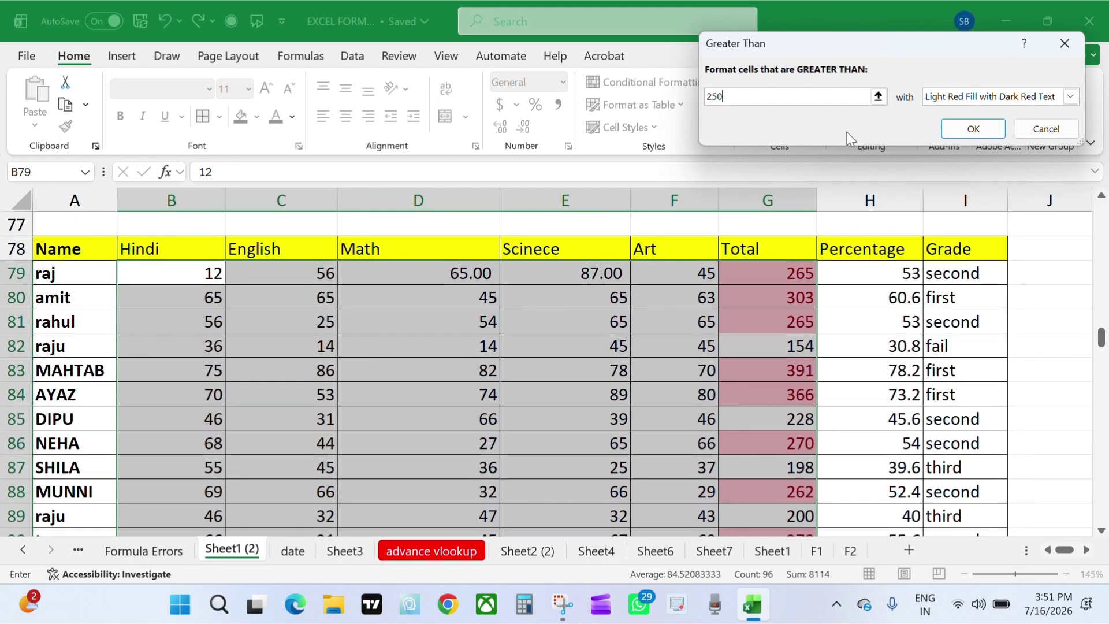
pyautogui.click(999, 97)
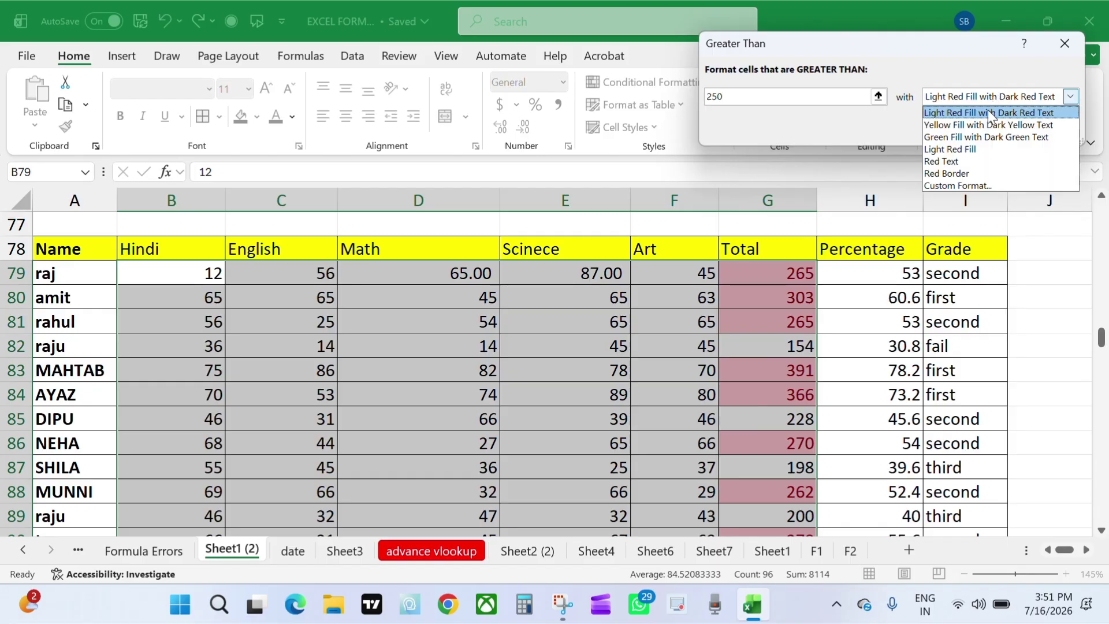
pyautogui.click(974, 137)
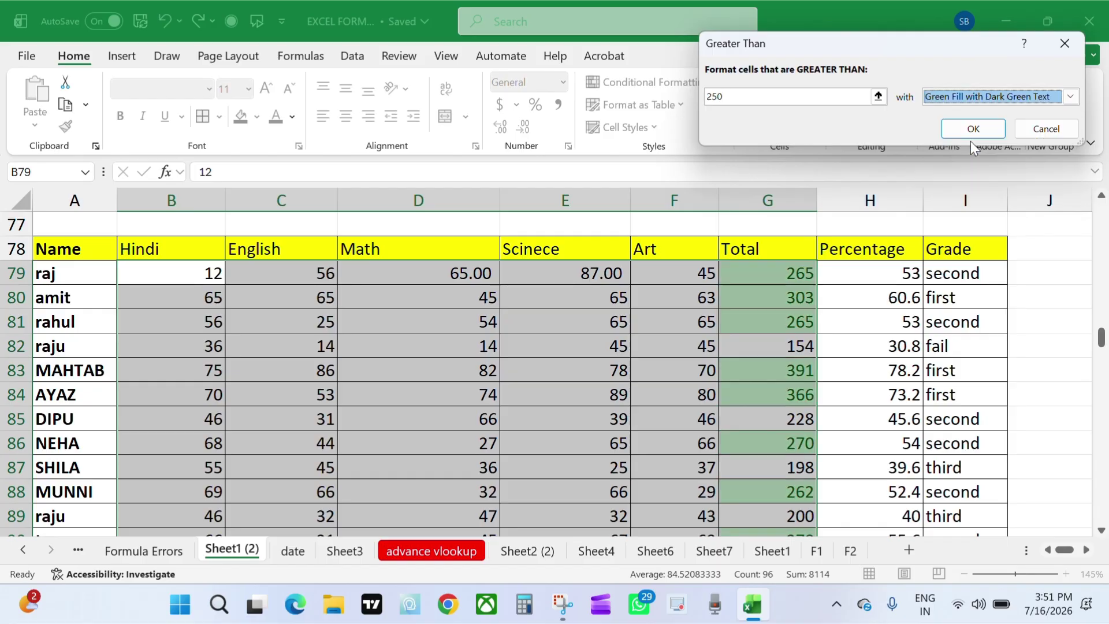
# Try 300 as the Greater Than threshold, check the preview in the Total column, and discard the rule.
pyautogui.click(744, 96)
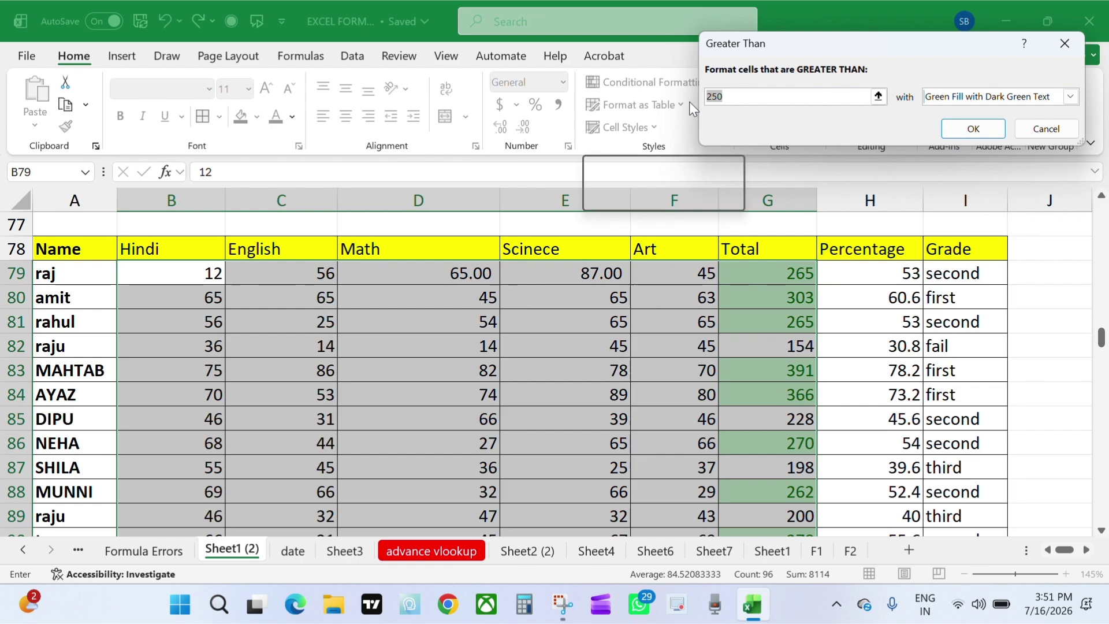
pyautogui.press('BackSpace')
pyautogui.press('BackSpace')
pyautogui.press('BackSpace')
pyautogui.write('3')
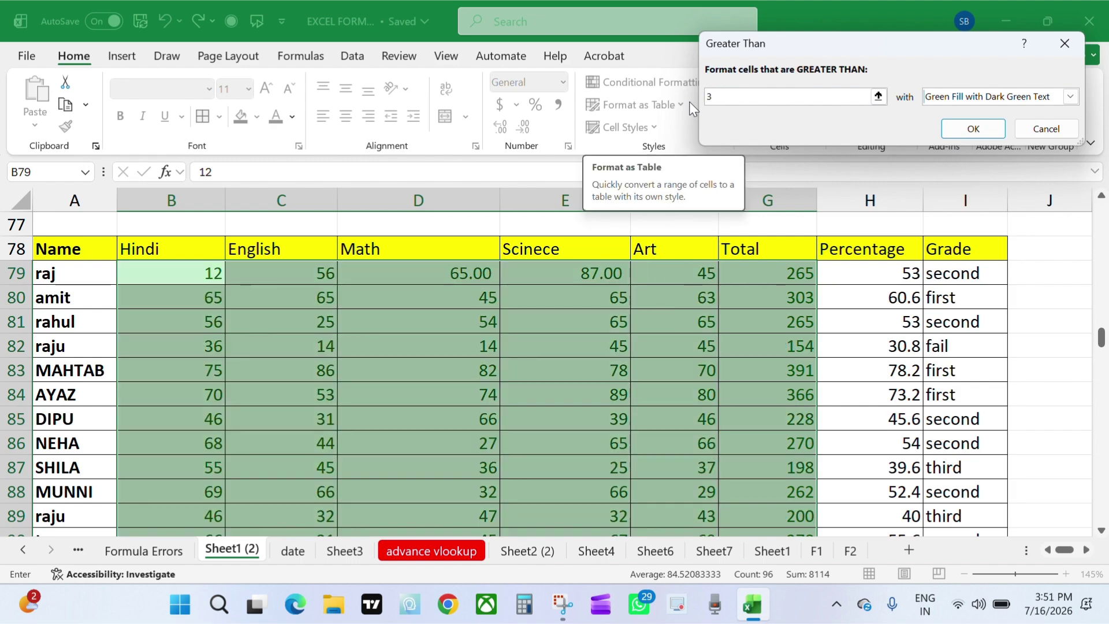
pyautogui.write('00')
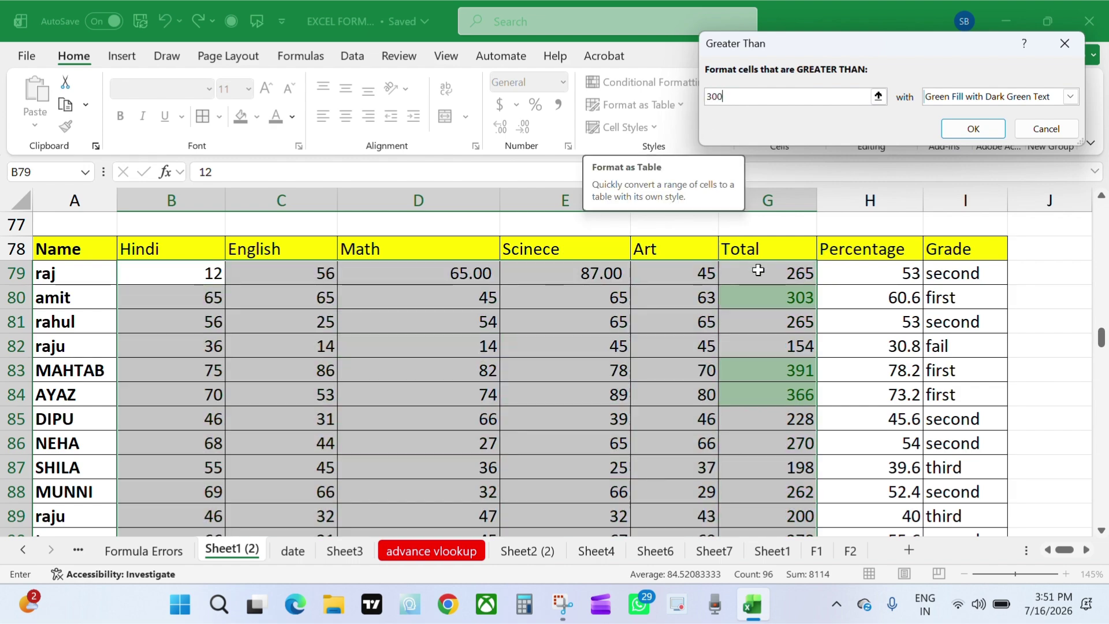
pyautogui.scroll(-3, 751, 366)
pyautogui.scroll(3, 751, 366)
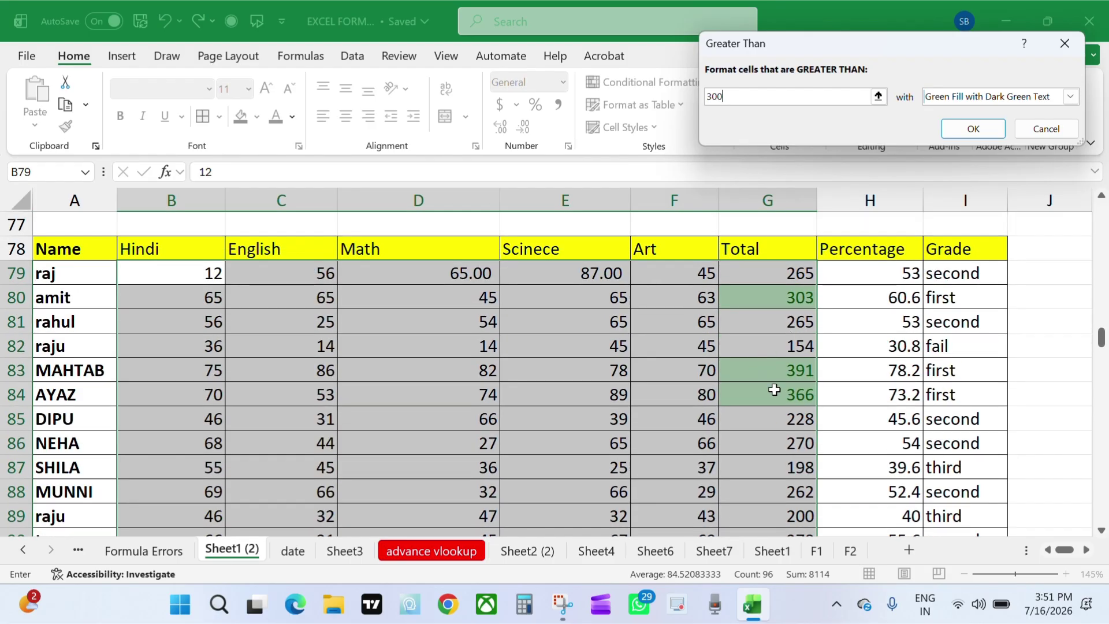
pyautogui.click(1063, 123)
# Preview a Less Than highlight rule with threshold 12 on the selected marks.
pyautogui.click(692, 85)
pyautogui.moveTo(693, 114)
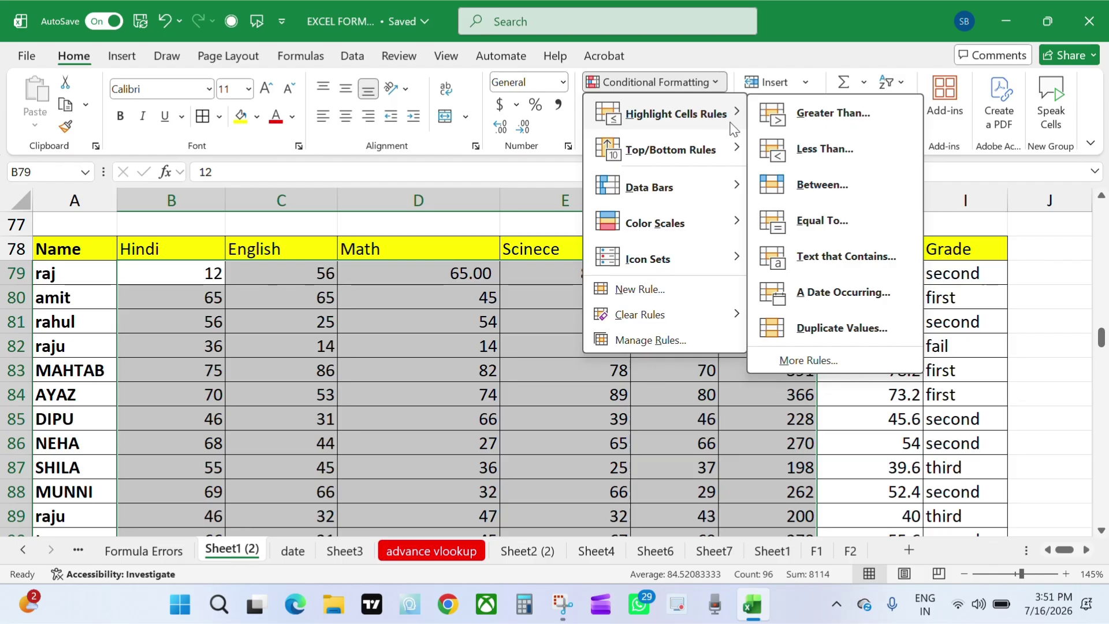
pyautogui.click(843, 155)
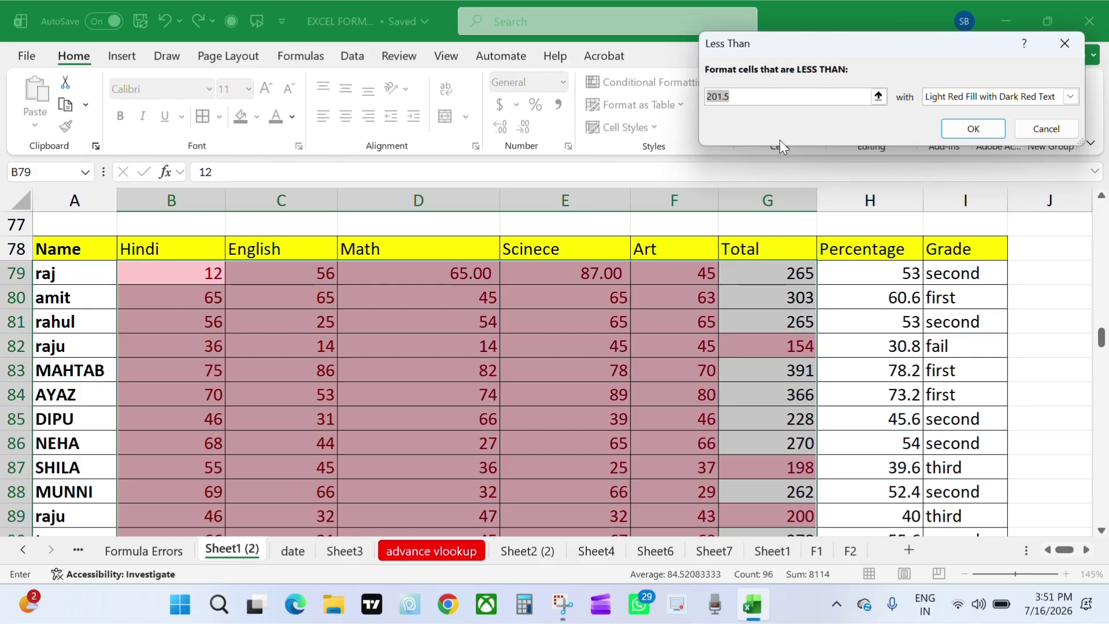
pyautogui.write('12')
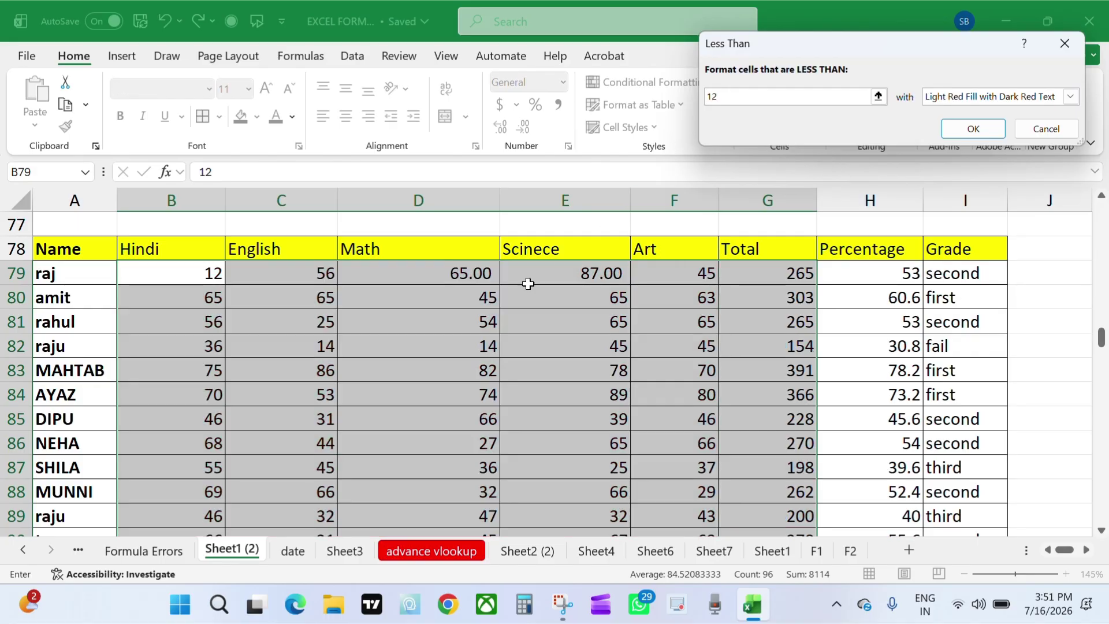
pyautogui.scroll(-3, 372, 425)
pyautogui.scroll(3, 372, 424)
# Try a Less Than threshold of 33 with Light Red Fill and Yellow Fill with Dark Yellow Text, and discard the rule.
pyautogui.write('33')
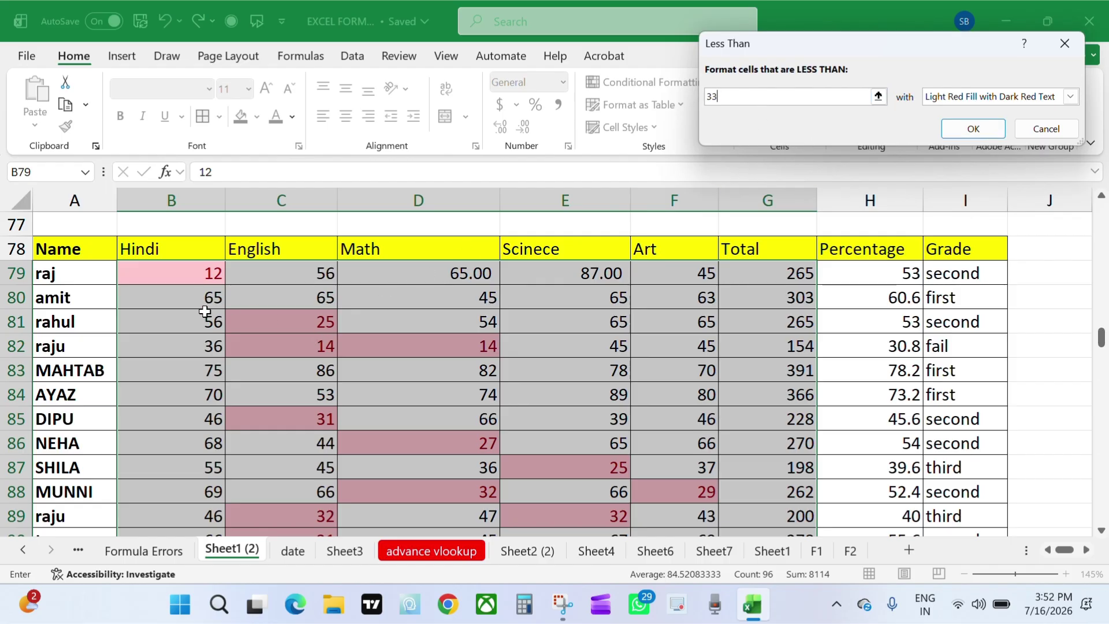
pyautogui.scroll(-1, 258, 333)
pyautogui.scroll(-2, 257, 332)
pyautogui.scroll(4, 290, 347)
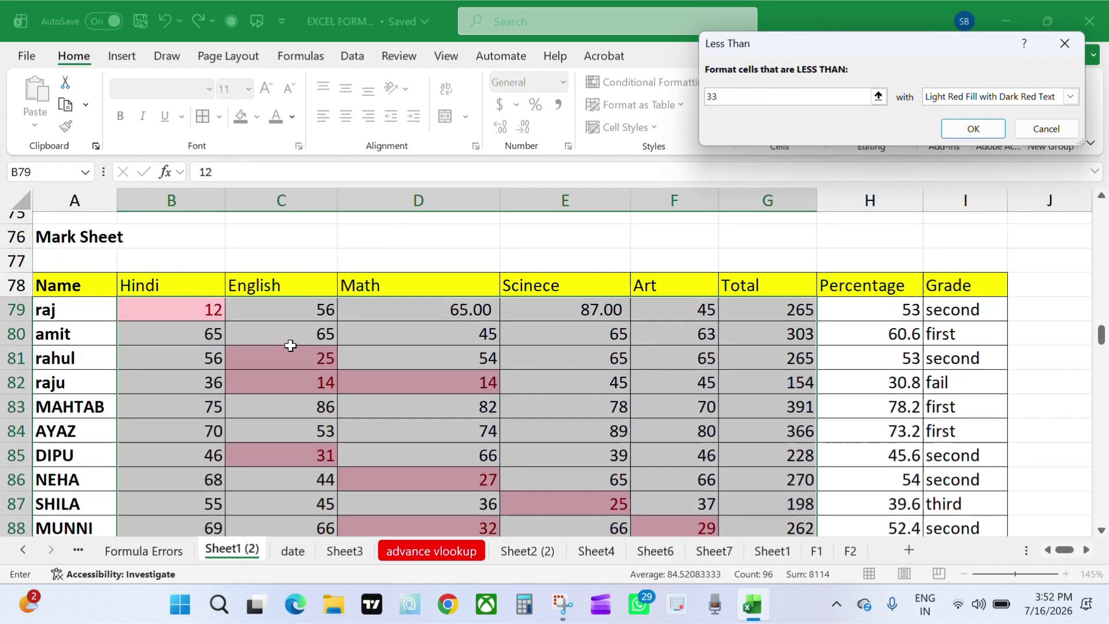
pyautogui.click(971, 98)
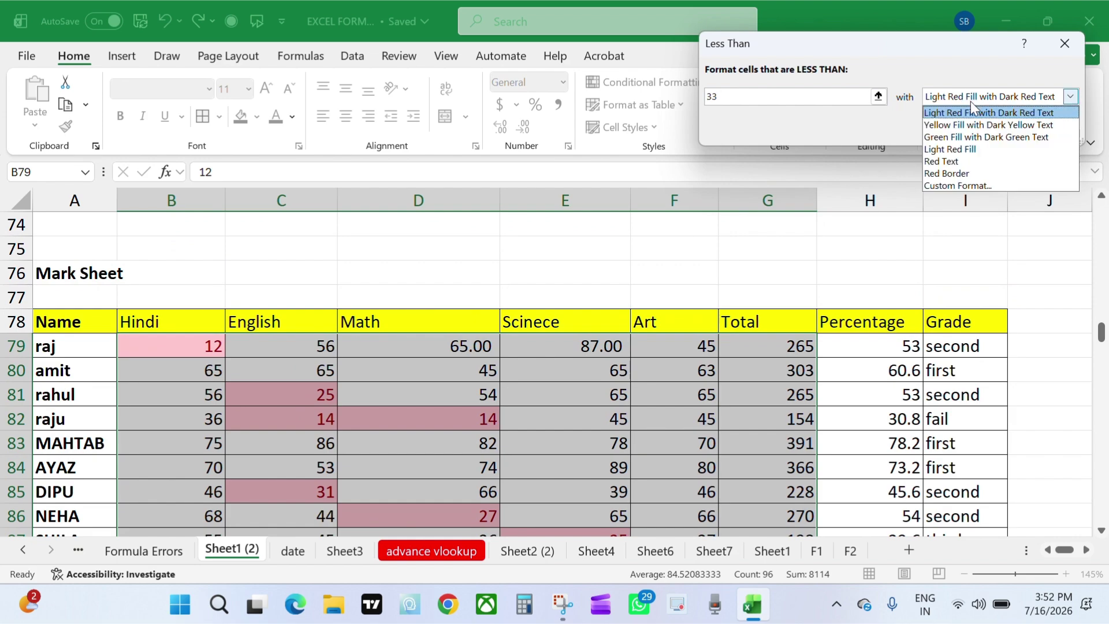
pyautogui.click(971, 149)
pyautogui.click(982, 97)
pyautogui.click(955, 122)
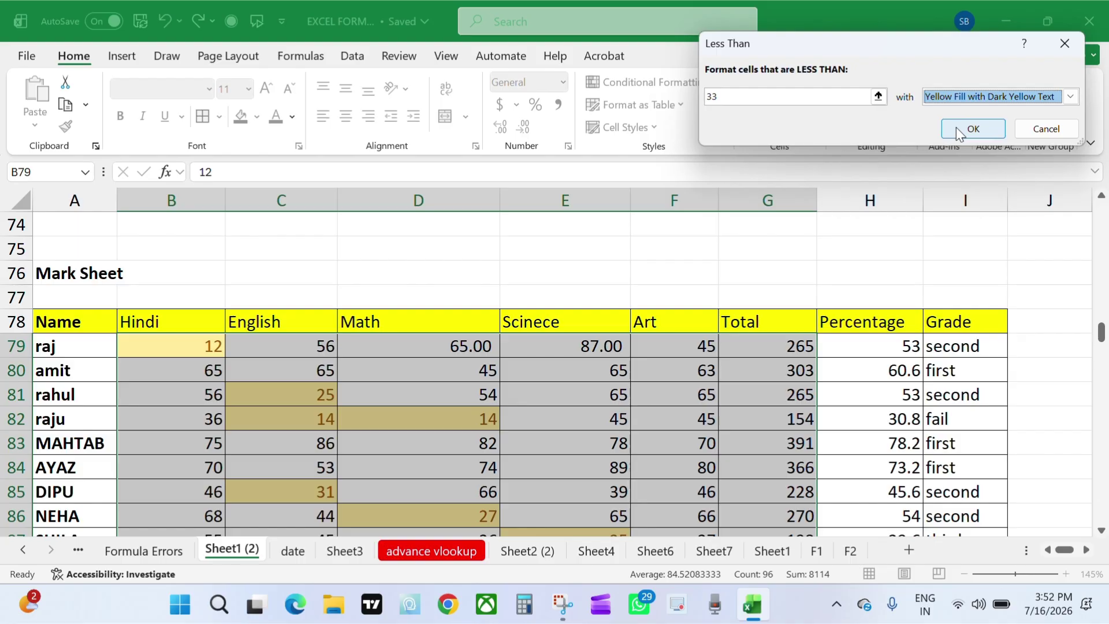
pyautogui.click(1037, 127)
# Preview a Between highlight rule for values from 33 to 50 on the selected marks and discard it.
pyautogui.click(679, 83)
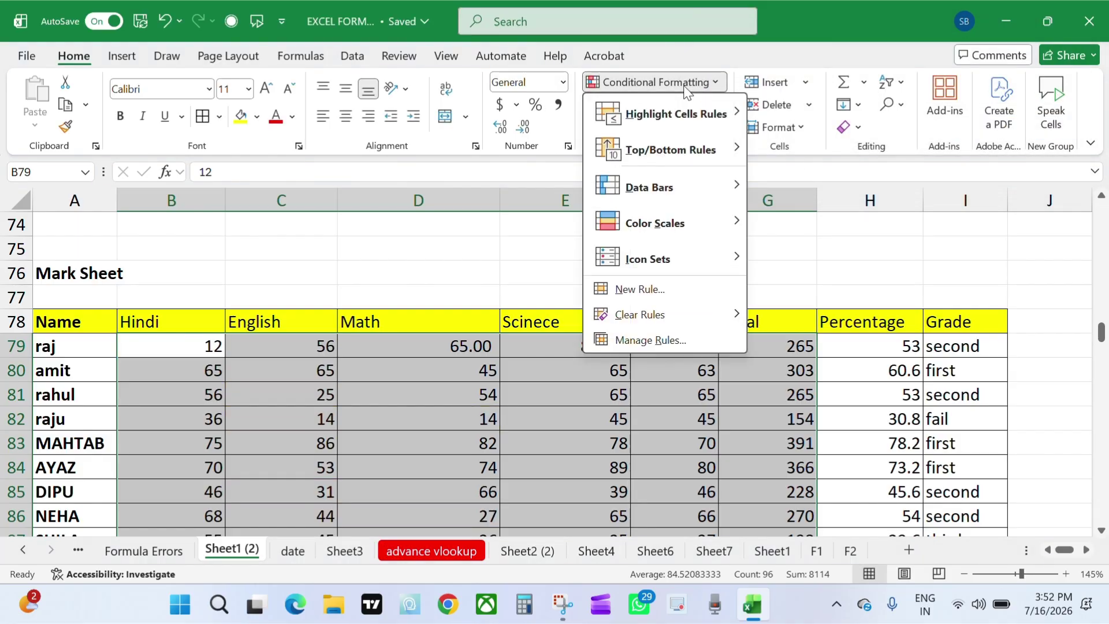
pyautogui.moveTo(697, 117)
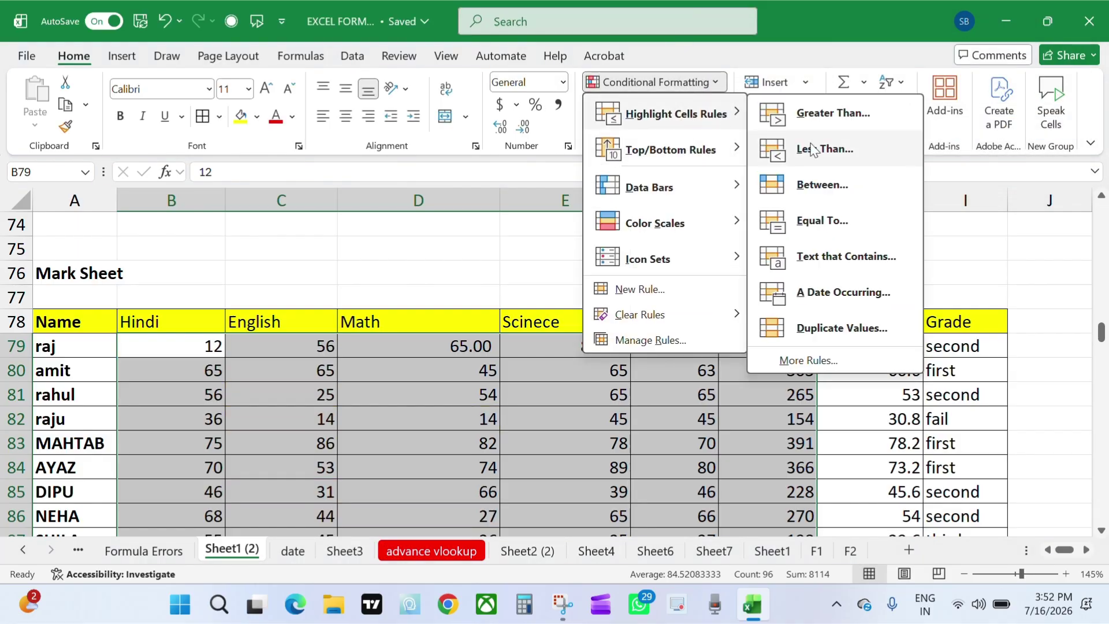
pyautogui.click(863, 189)
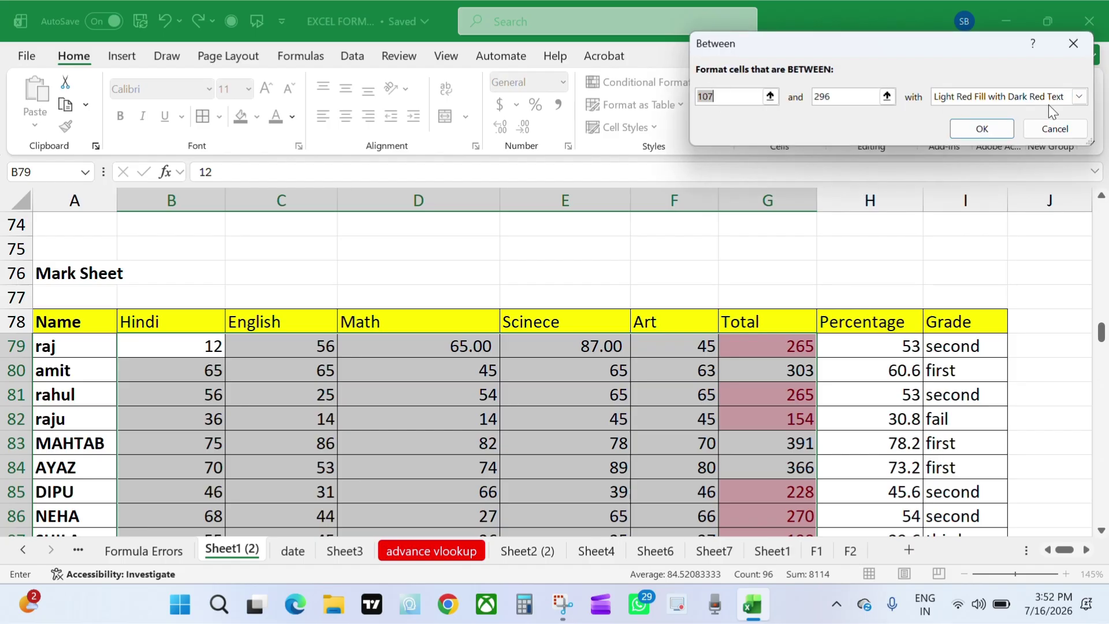
pyautogui.write('33')
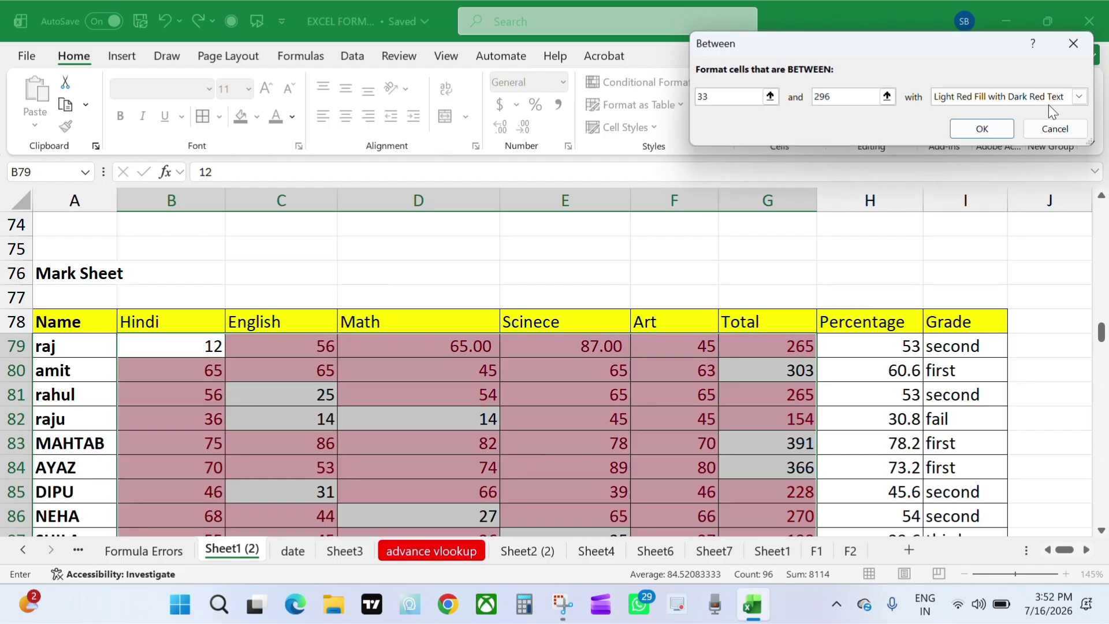
pyautogui.write('50')
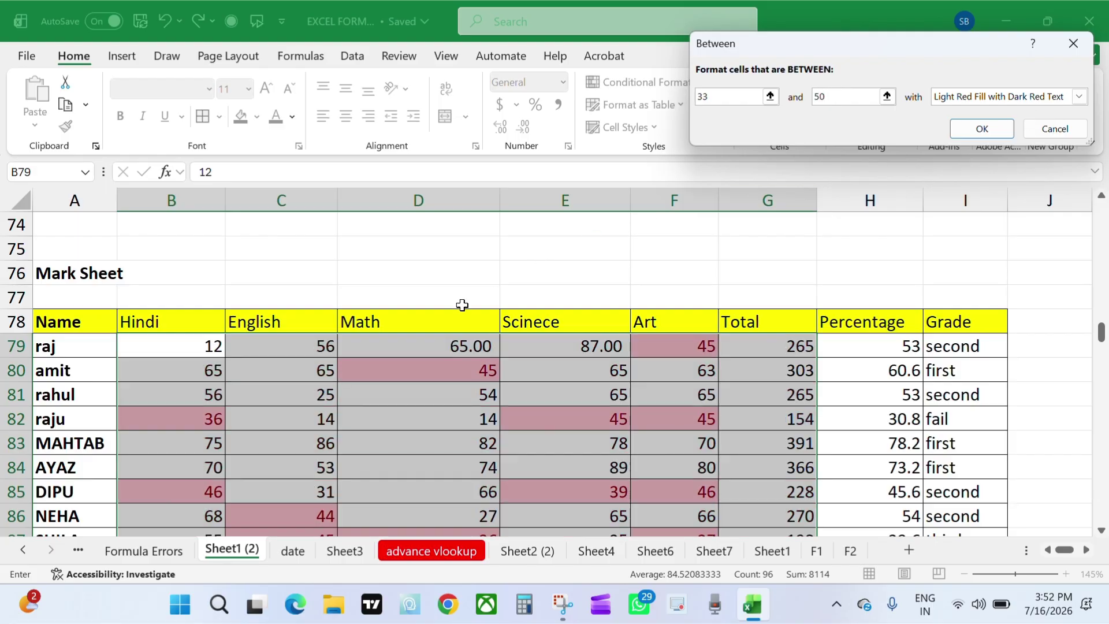
pyautogui.scroll(-4, 489, 401)
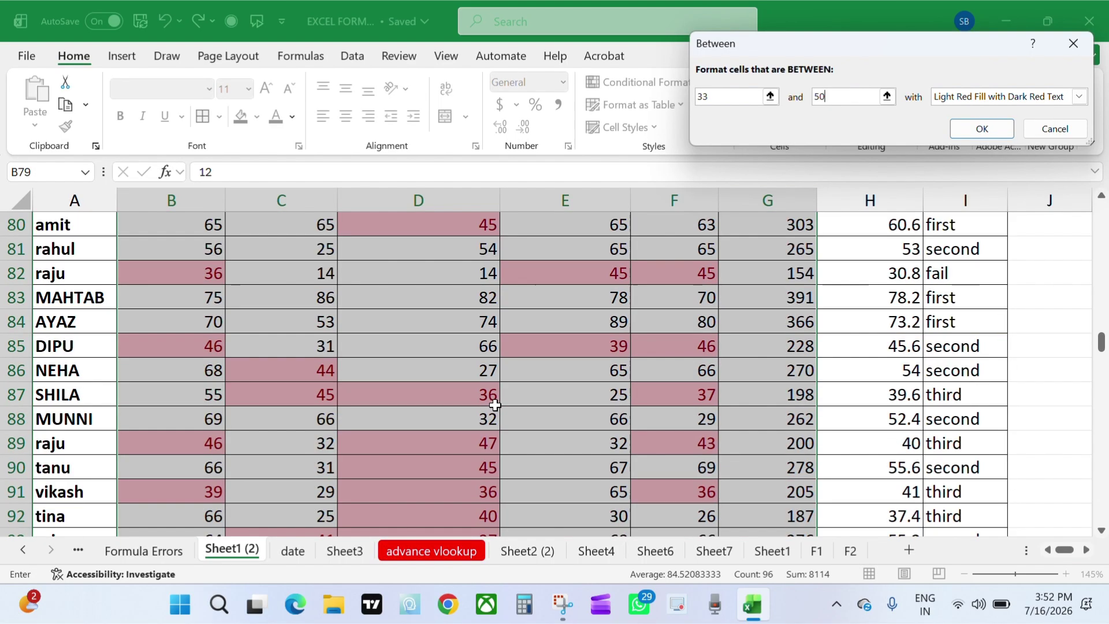
pyautogui.scroll(5, 497, 401)
pyautogui.scroll(-3, 496, 401)
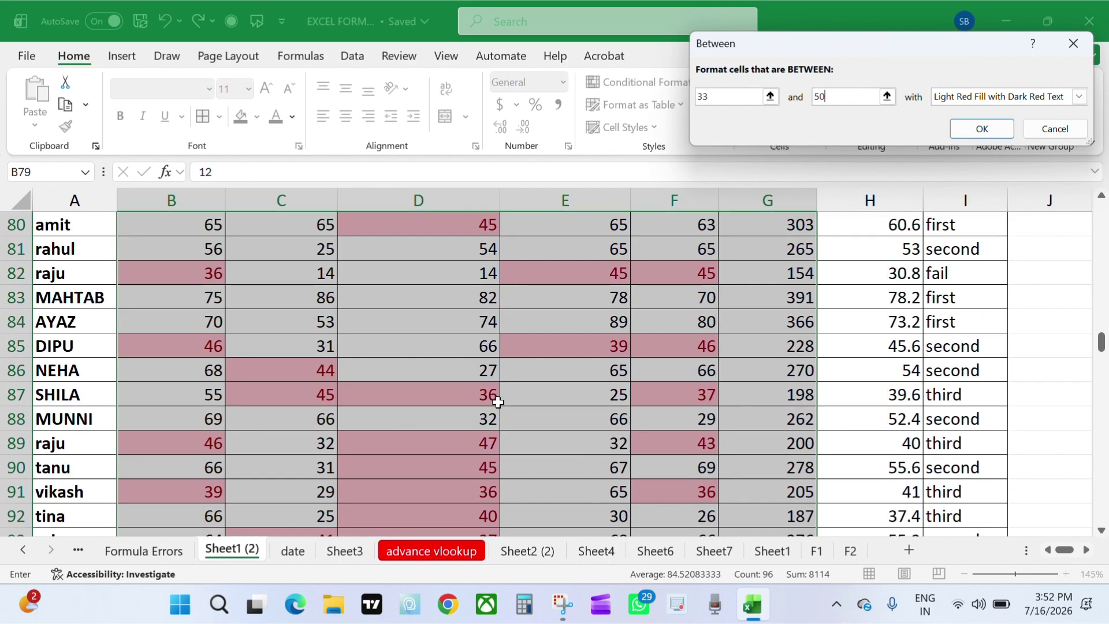
pyautogui.scroll(1, 497, 401)
pyautogui.click(1048, 130)
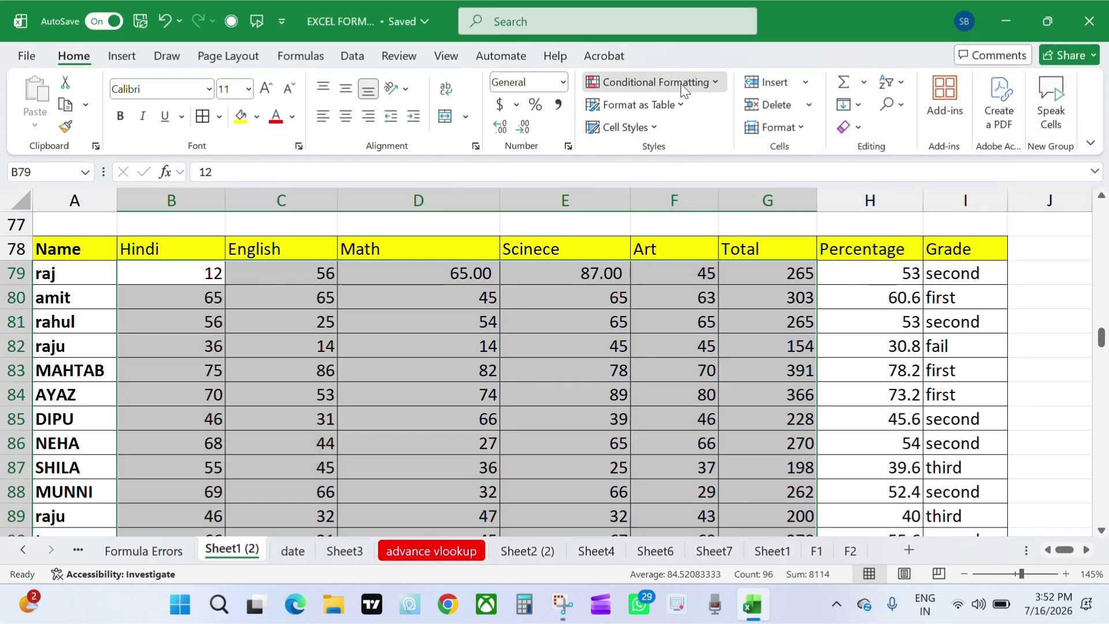
# Preview an Equal To highlight rule for the value 12 on the selected marks and discard it.
pyautogui.click(653, 82)
pyautogui.moveTo(676, 114)
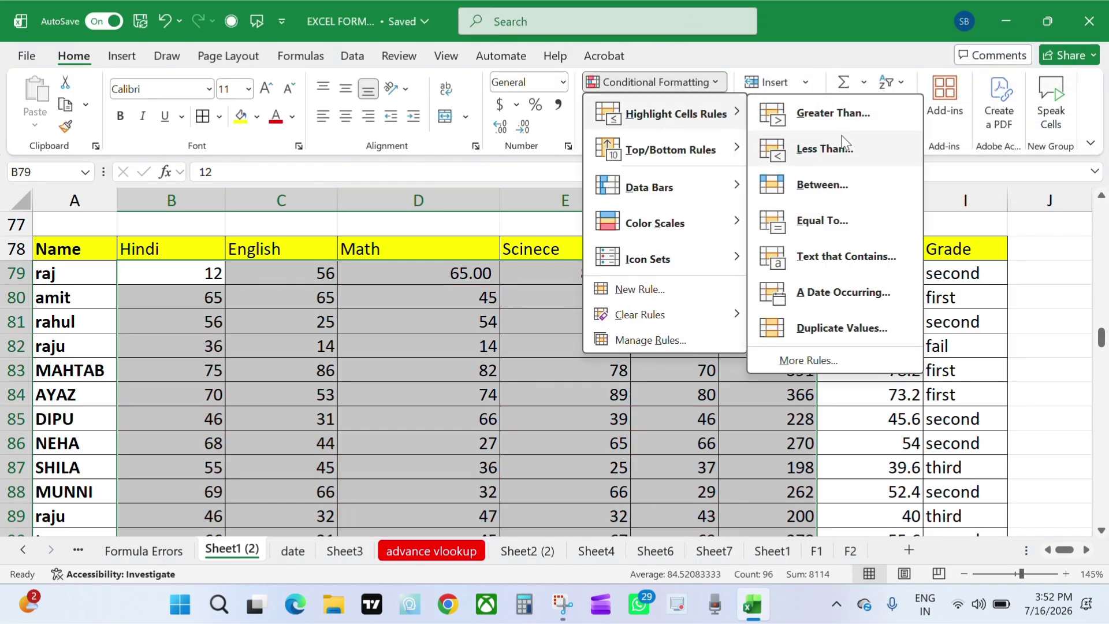
pyautogui.click(847, 222)
pyautogui.write('2')
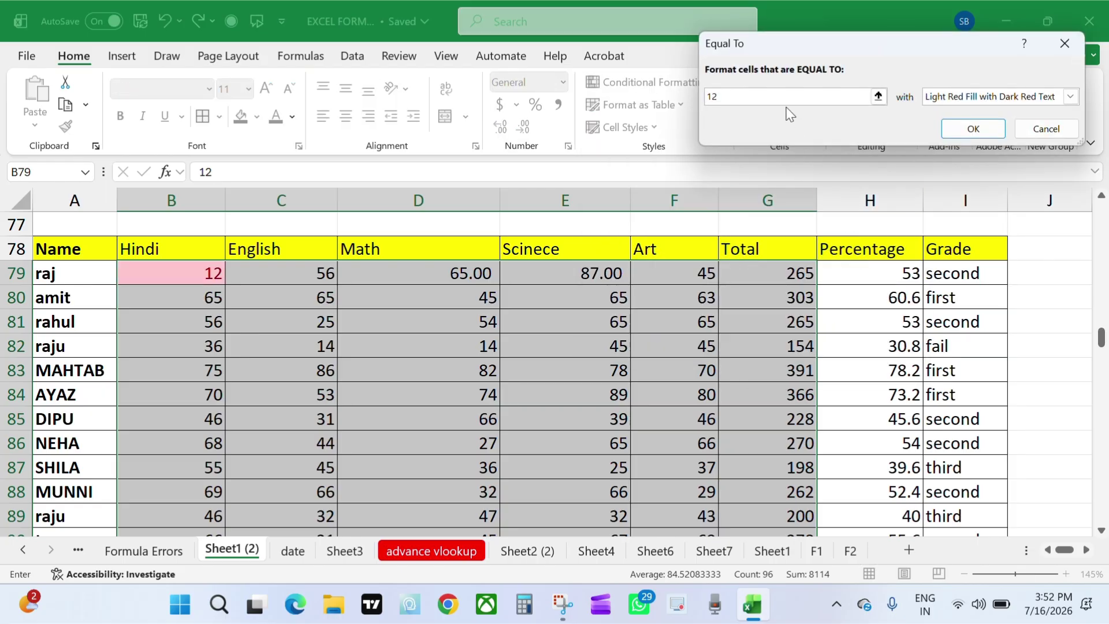
pyautogui.click(1040, 128)
# Look over the Top/Bottom conditional formatting rules and leave them by selecting cell G81 in the Total column.
pyautogui.click(716, 83)
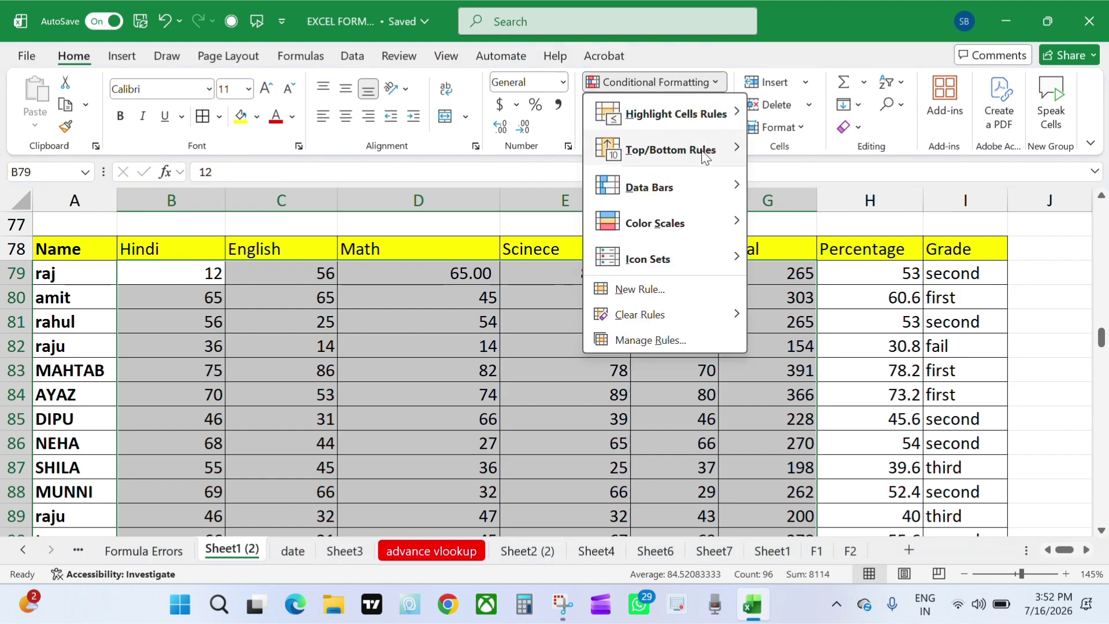
pyautogui.moveTo(704, 159)
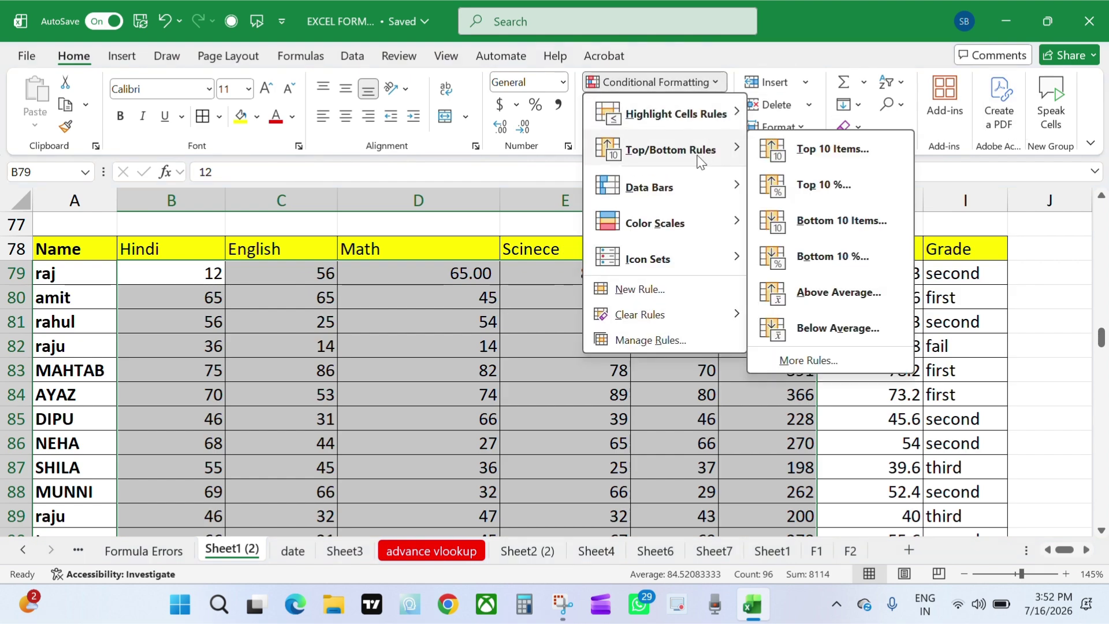
pyautogui.click(539, 415)
pyautogui.click(764, 315)
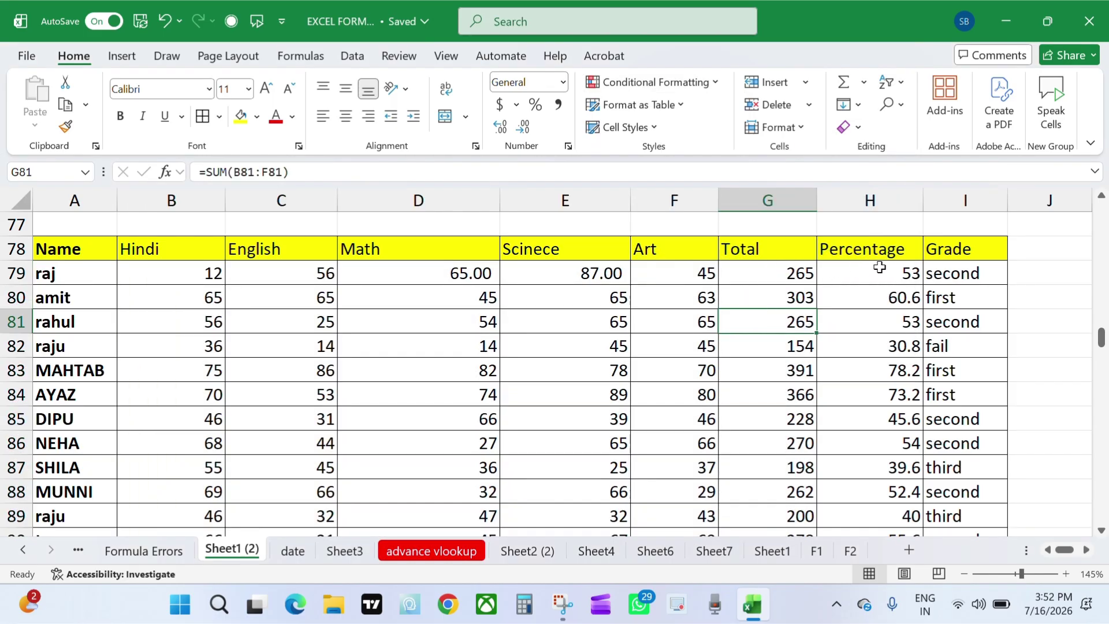
# Highlight the top 10 values in the Total column with Light Red Fill with Dark Red Text and review the column.
pyautogui.click(793, 201)
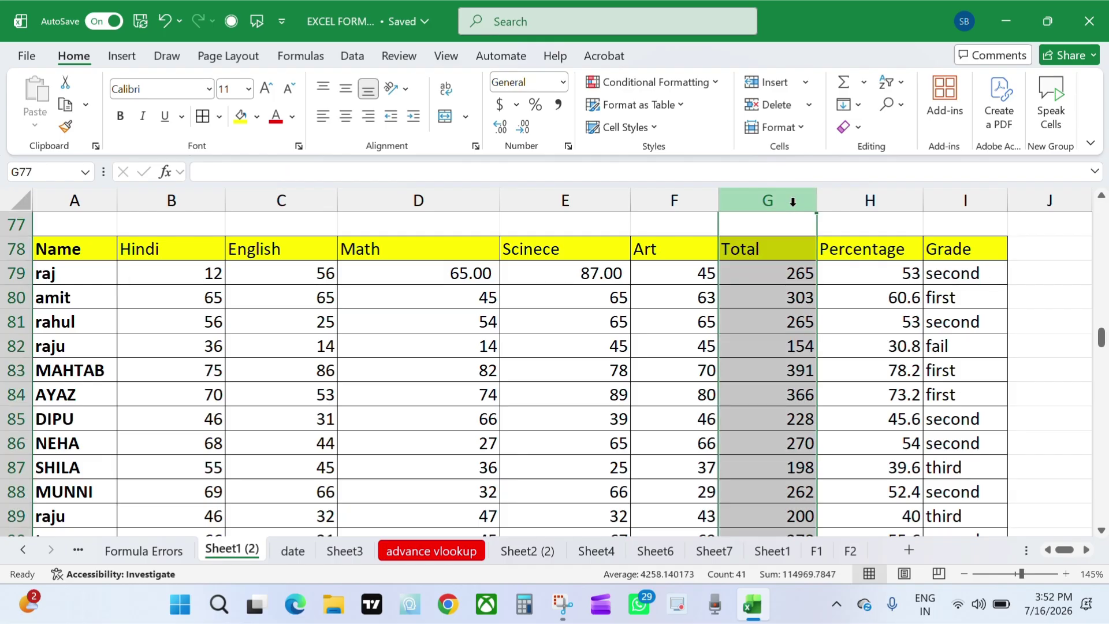
pyautogui.click(715, 83)
pyautogui.moveTo(702, 152)
pyautogui.click(844, 150)
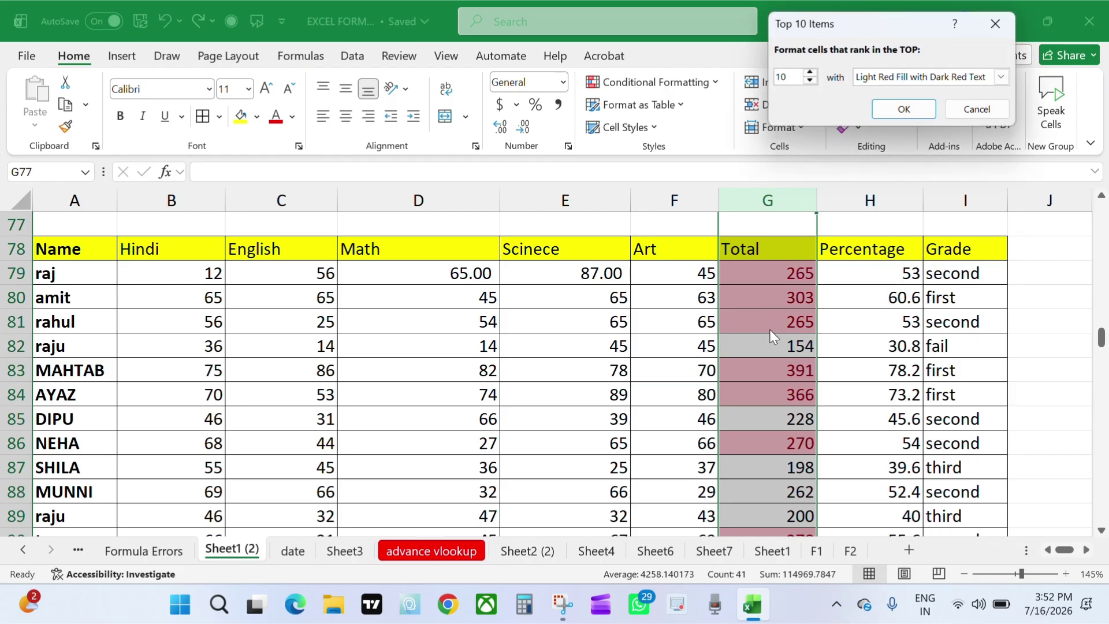
pyautogui.click(902, 111)
pyautogui.scroll(-2, 780, 284)
pyautogui.scroll(-3, 781, 285)
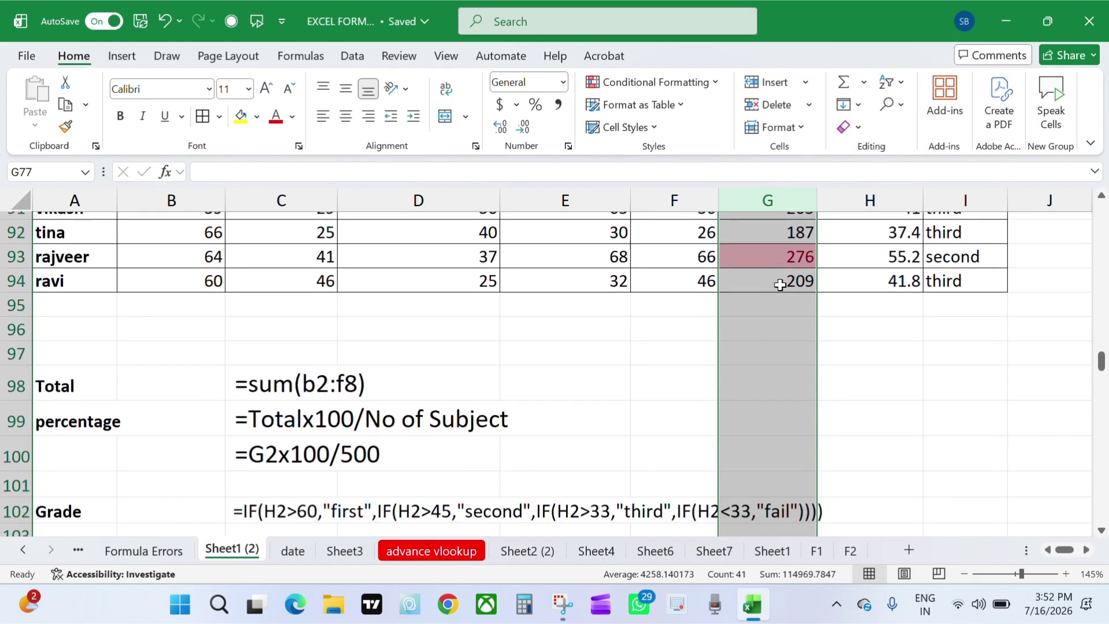
pyautogui.scroll(5, 783, 285)
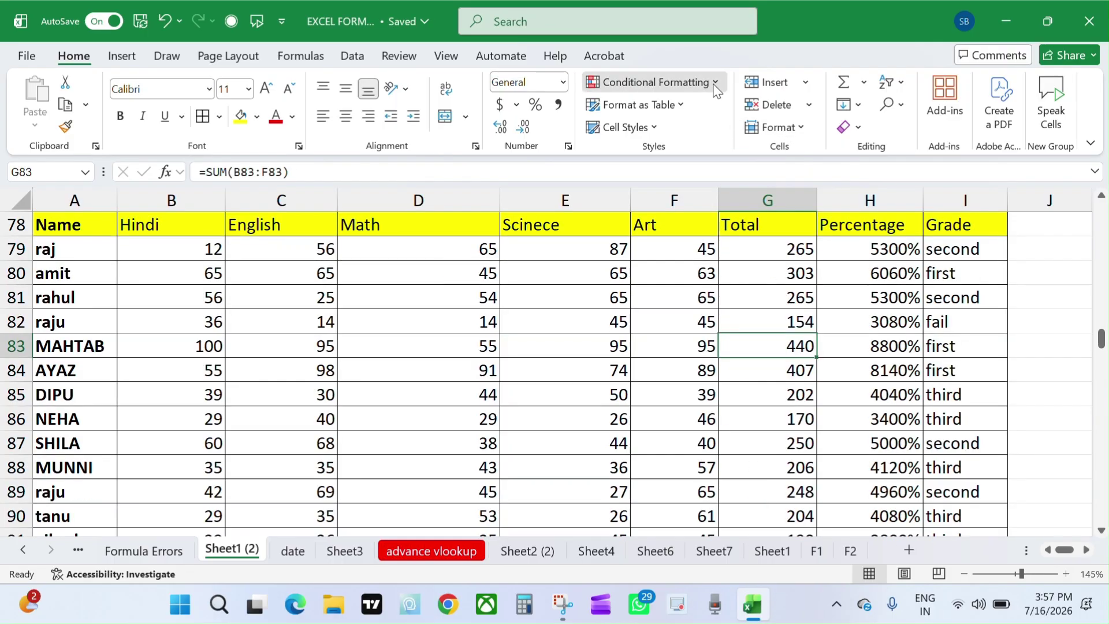
pyautogui.click(713, 82)
pyautogui.moveTo(705, 158)
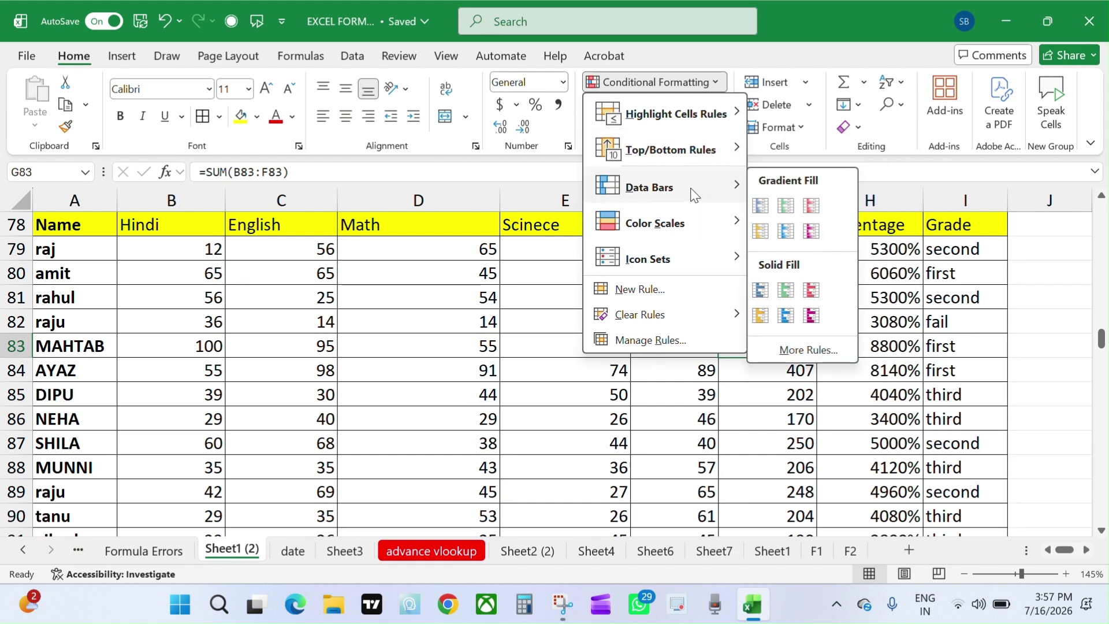
pyautogui.click(472, 353)
# Apply blue gradient-fill data bars to the subject marks and totals in B79:G90.
pyautogui.moveTo(137, 248); pyautogui.dragTo(763, 517)
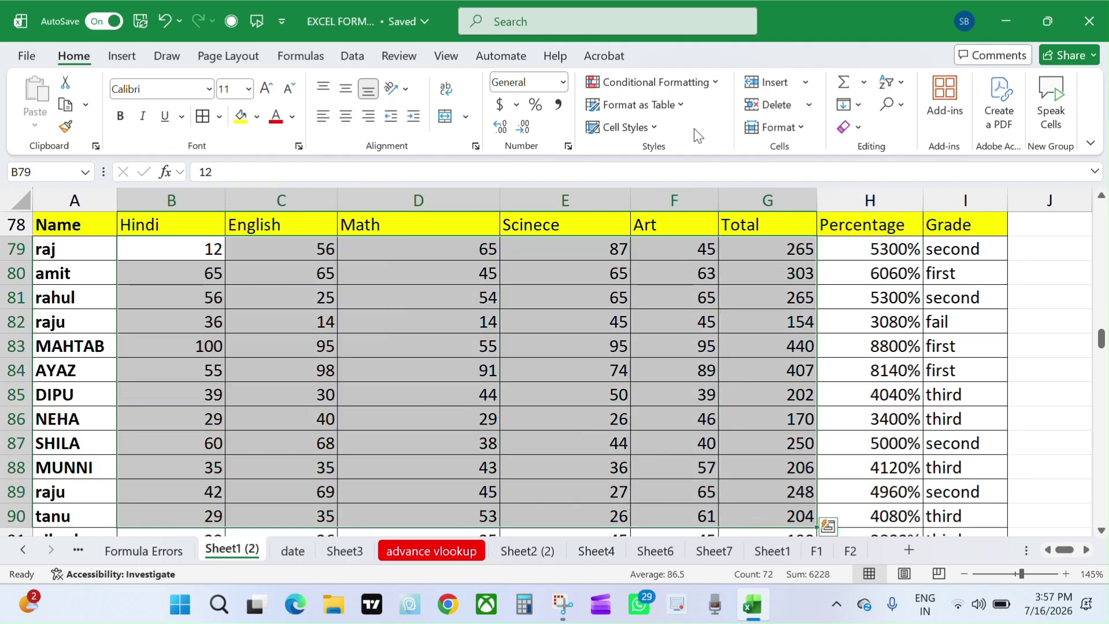
pyautogui.click(717, 83)
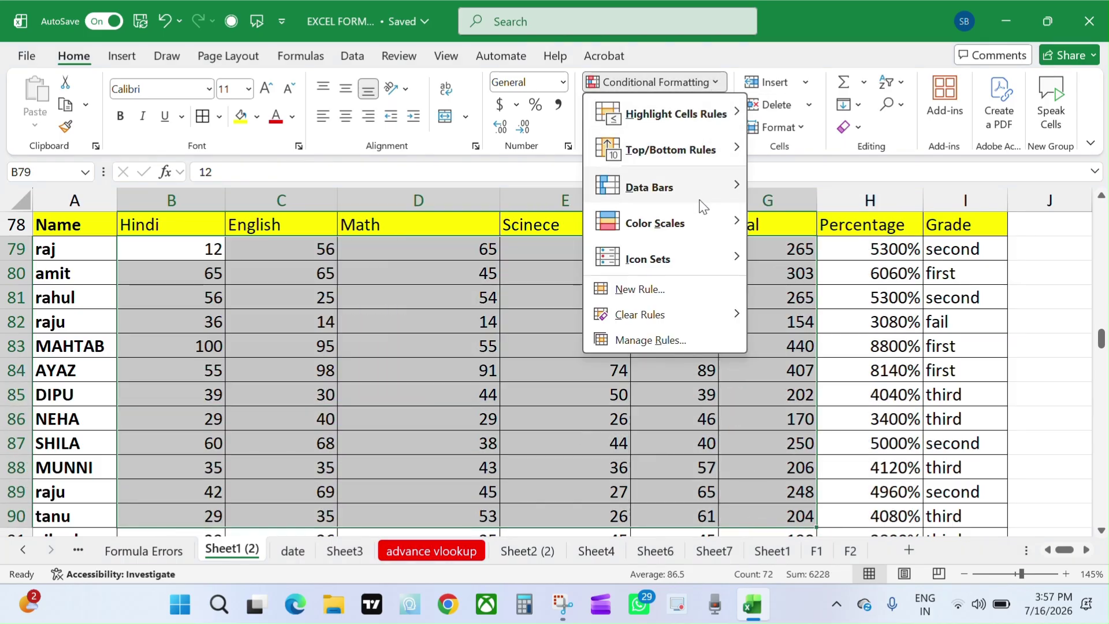
pyautogui.moveTo(702, 199)
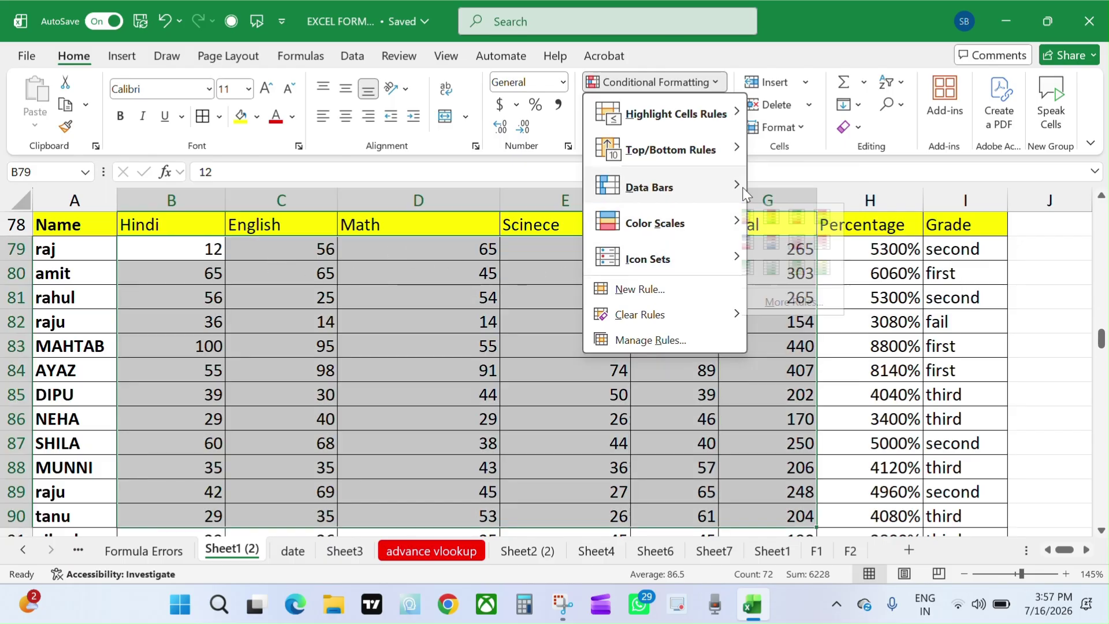
pyautogui.click(761, 205)
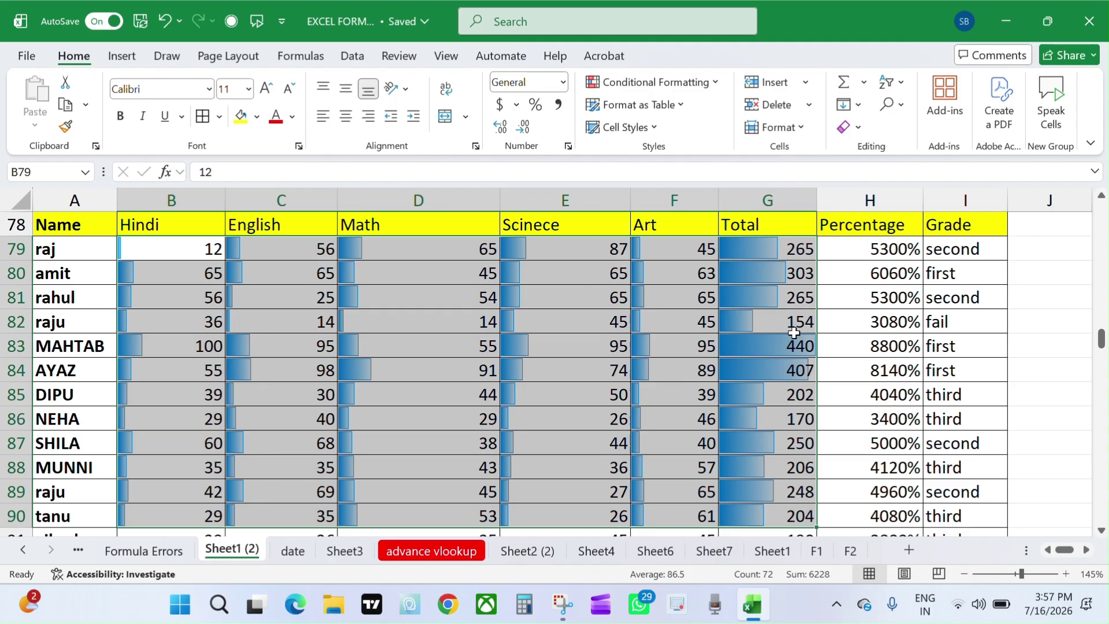
pyautogui.scroll(-2, 794, 333)
pyautogui.scroll(3, 703, 305)
pyautogui.scroll(-1, 704, 306)
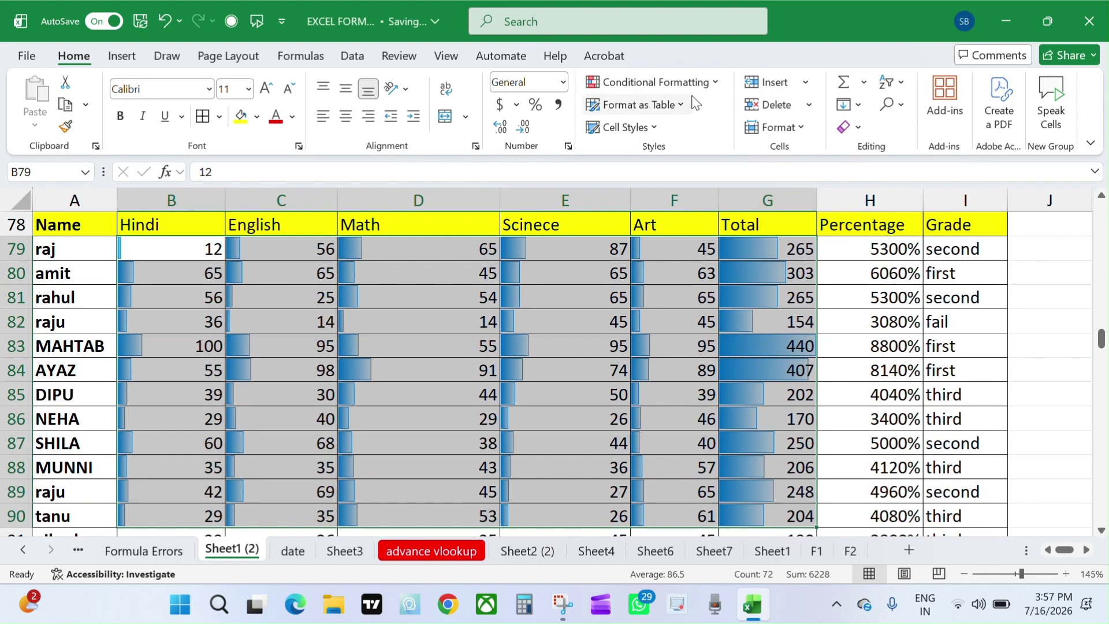
# Look over the data bar styles and the extra data bar rule settings for the selected marks, and discard the new rule.
pyautogui.click(652, 82)
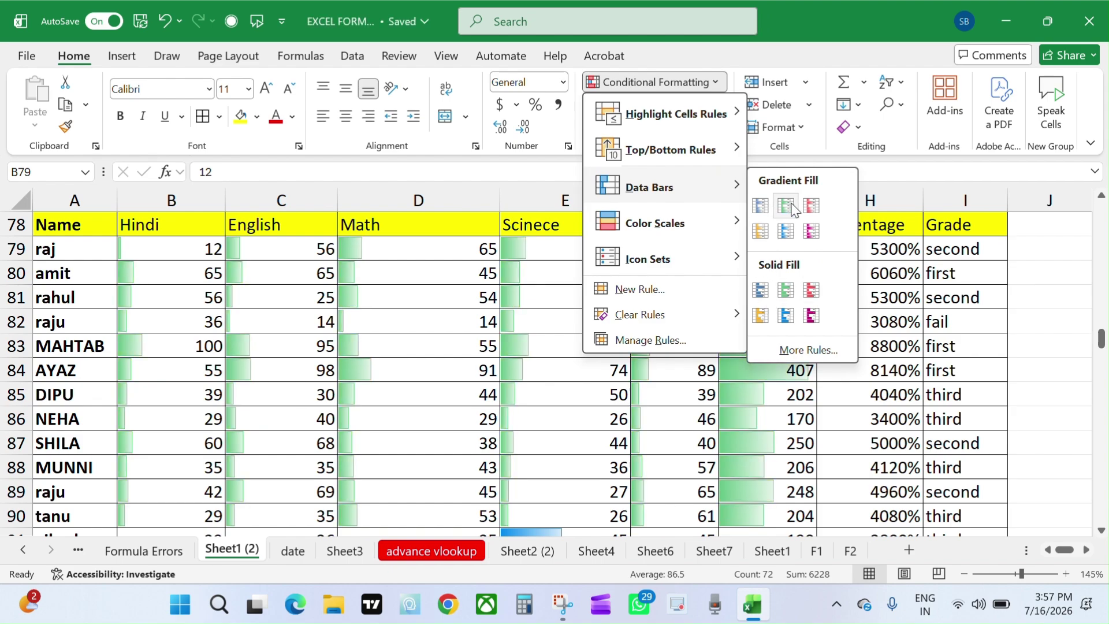
pyautogui.click(809, 349)
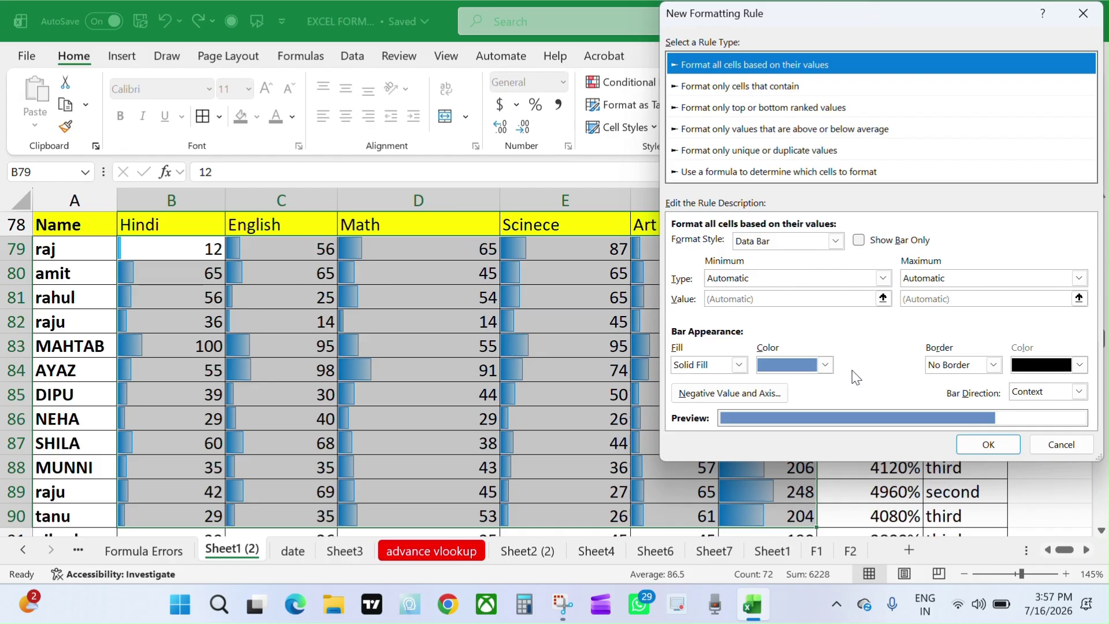
pyautogui.click(1062, 444)
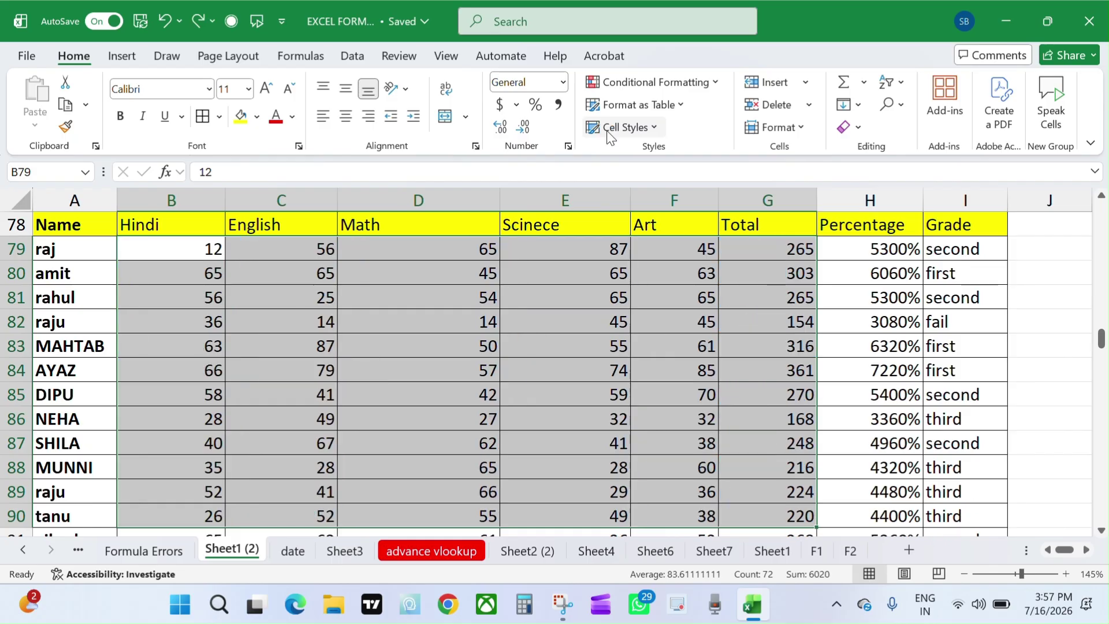
# Try a two-color scale from yellow for low to green for high values on the selected marks and totals, and undo it.
pyautogui.click(684, 105)
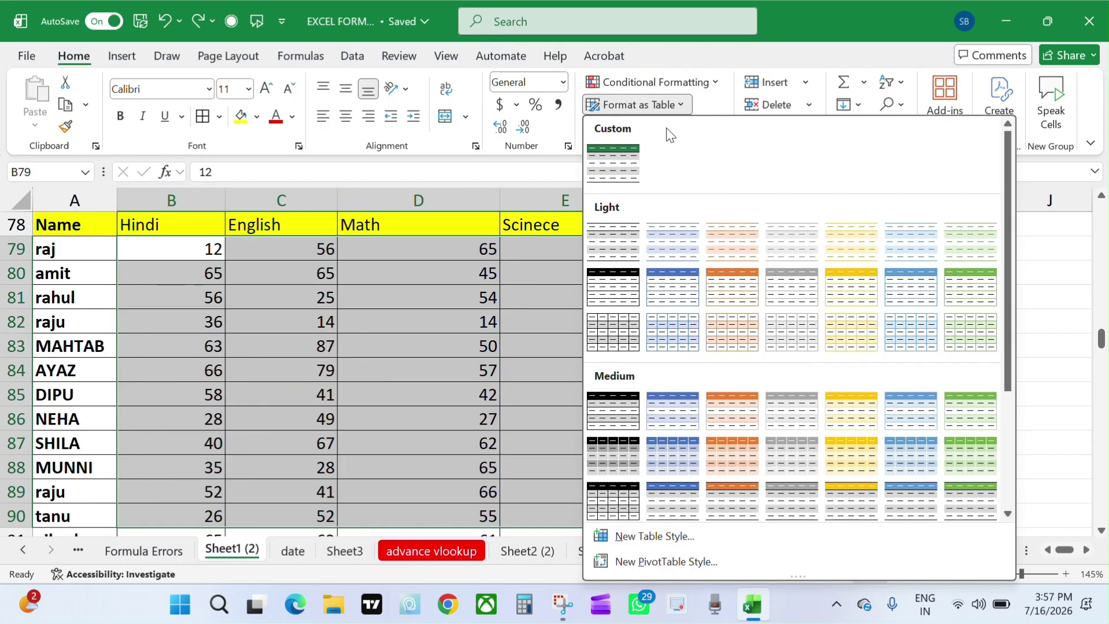
pyautogui.click(670, 89)
pyautogui.moveTo(677, 225)
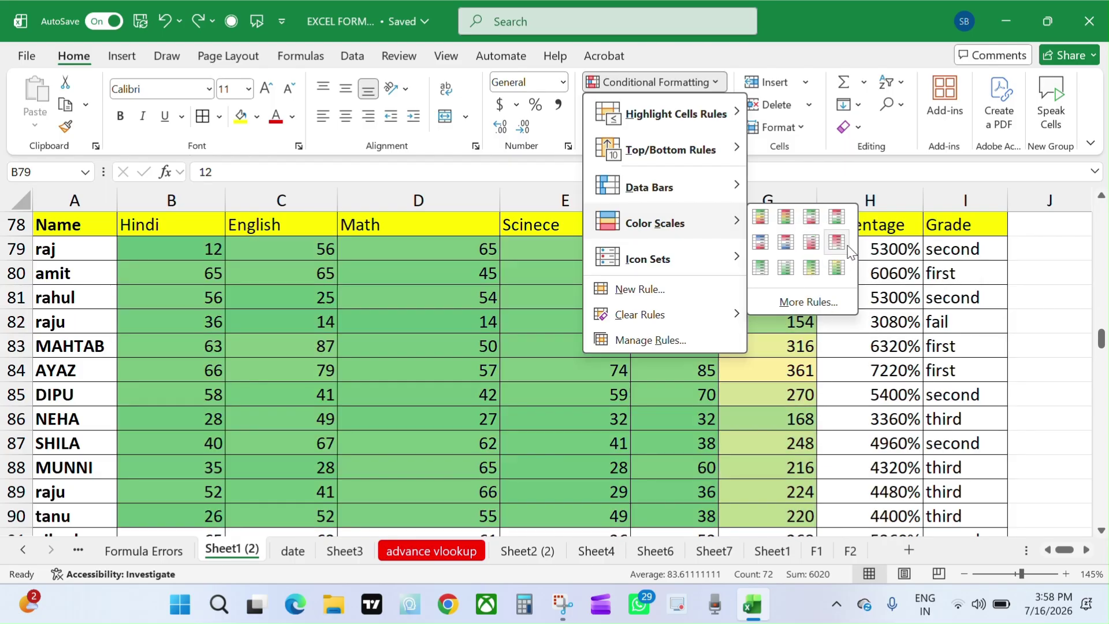
pyautogui.click(837, 267)
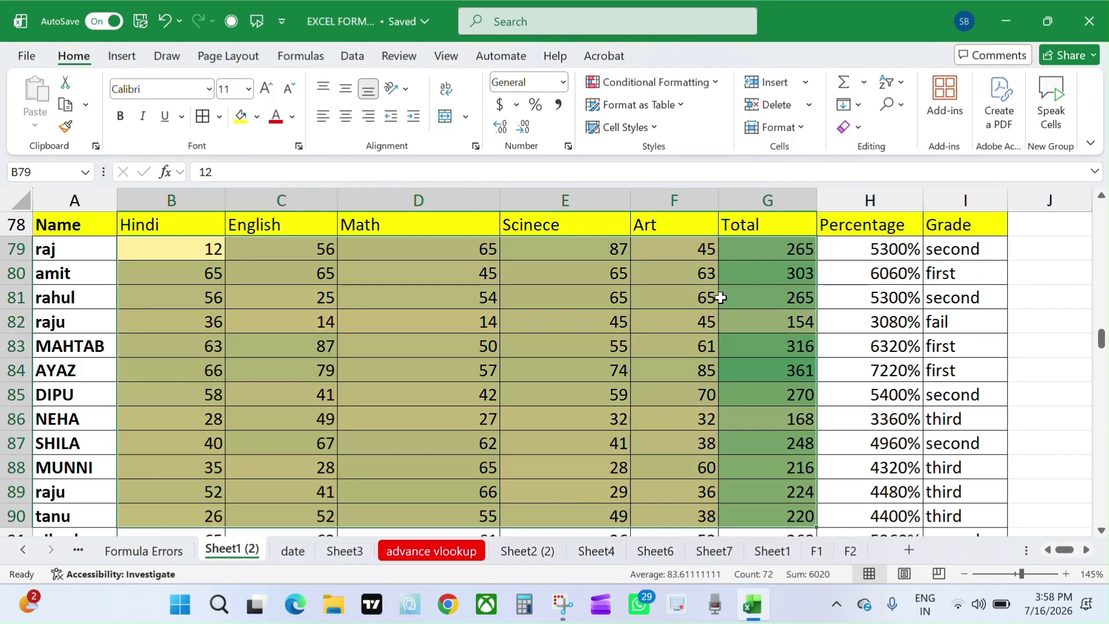
pyautogui.scroll(-2, 711, 393)
pyautogui.scroll(2, 711, 411)
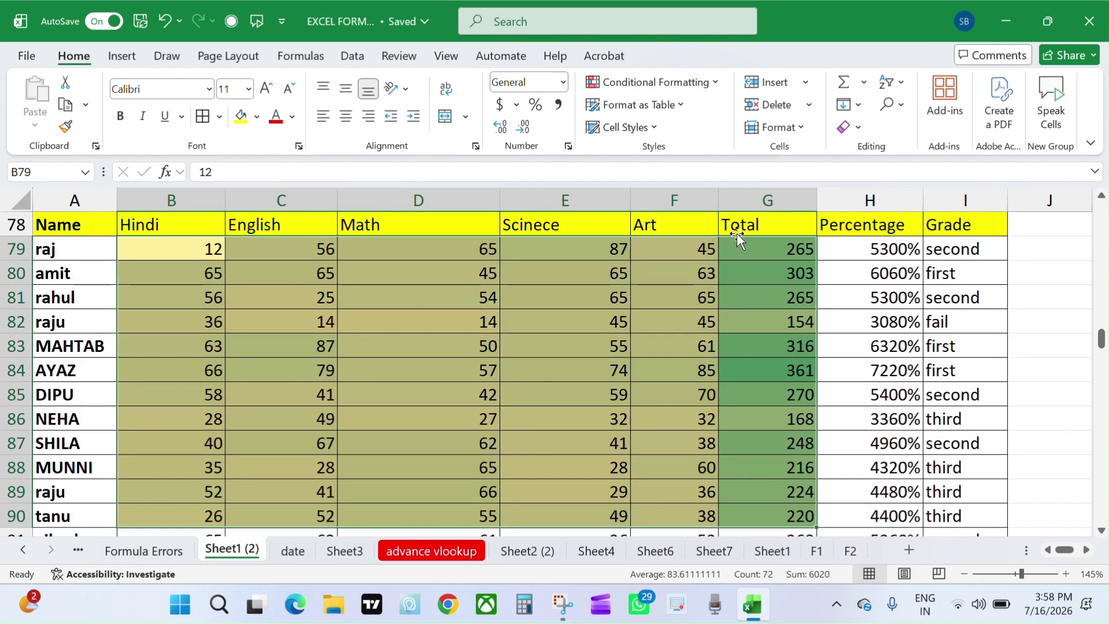
pyautogui.hotkey('ctrl', 'z')
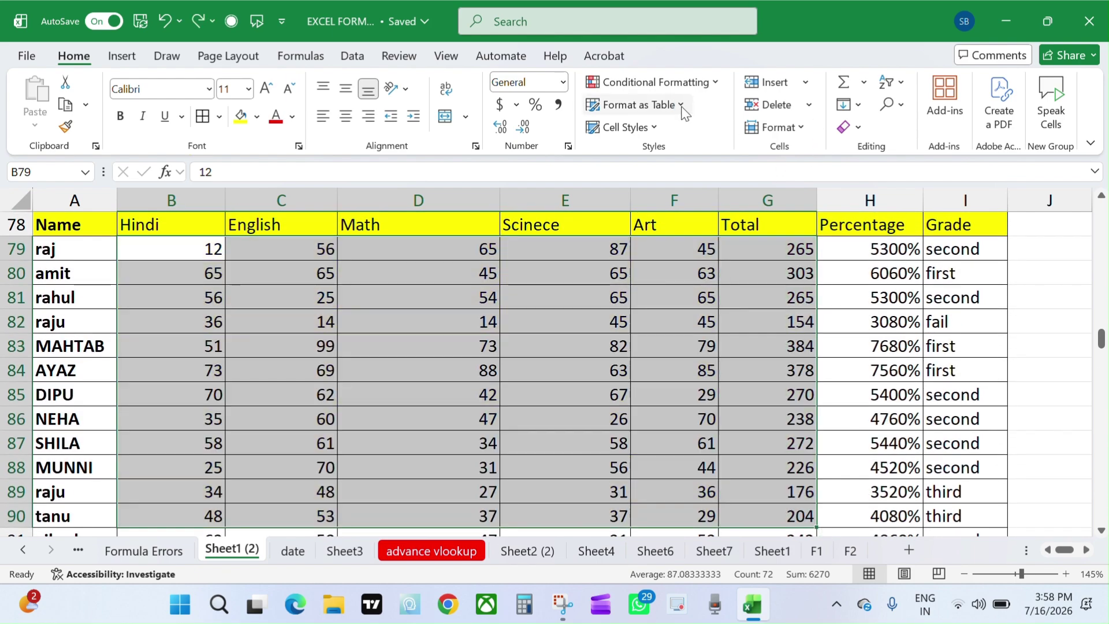
# Try the colored four-arrow directional icon set on the selected marks and totals, and undo it.
pyautogui.click(683, 105)
pyautogui.click(682, 105)
pyautogui.click(656, 82)
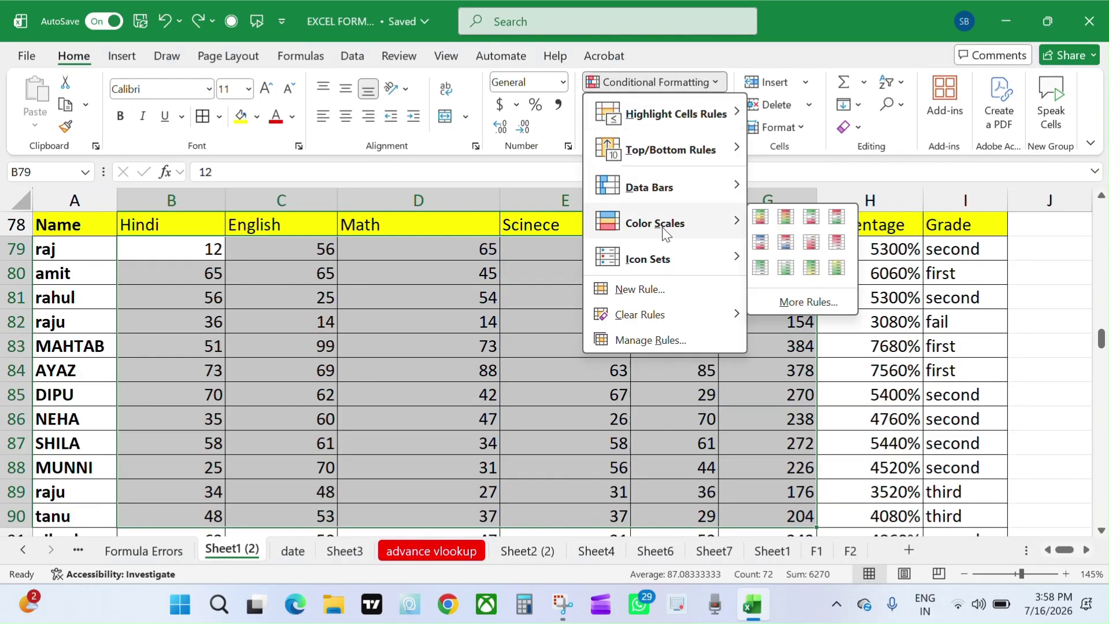
pyautogui.moveTo(663, 261)
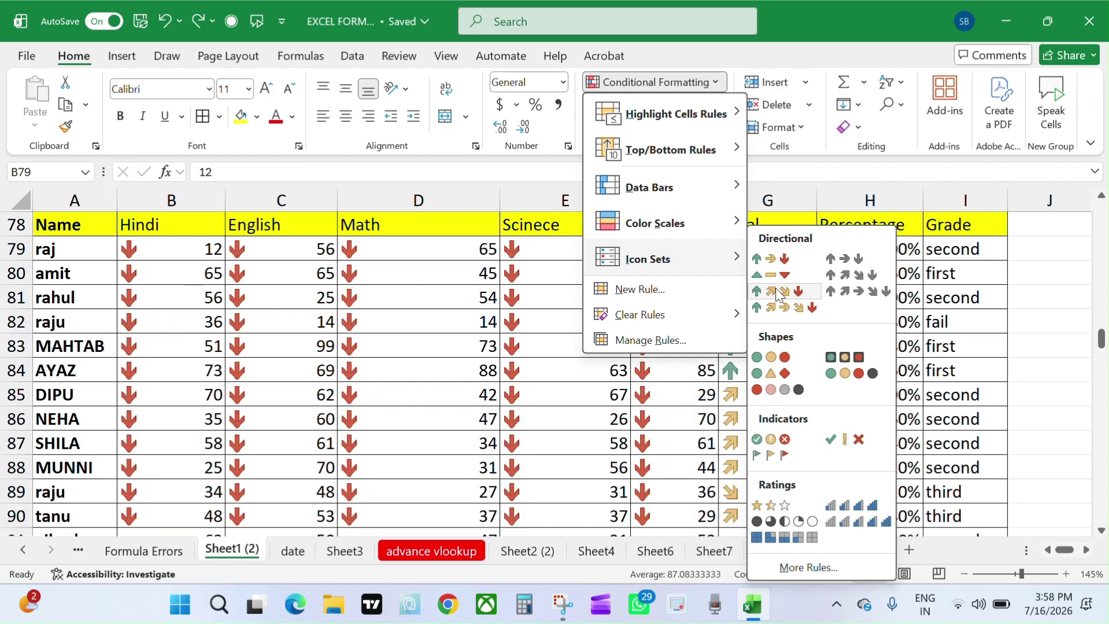
pyautogui.click(771, 310)
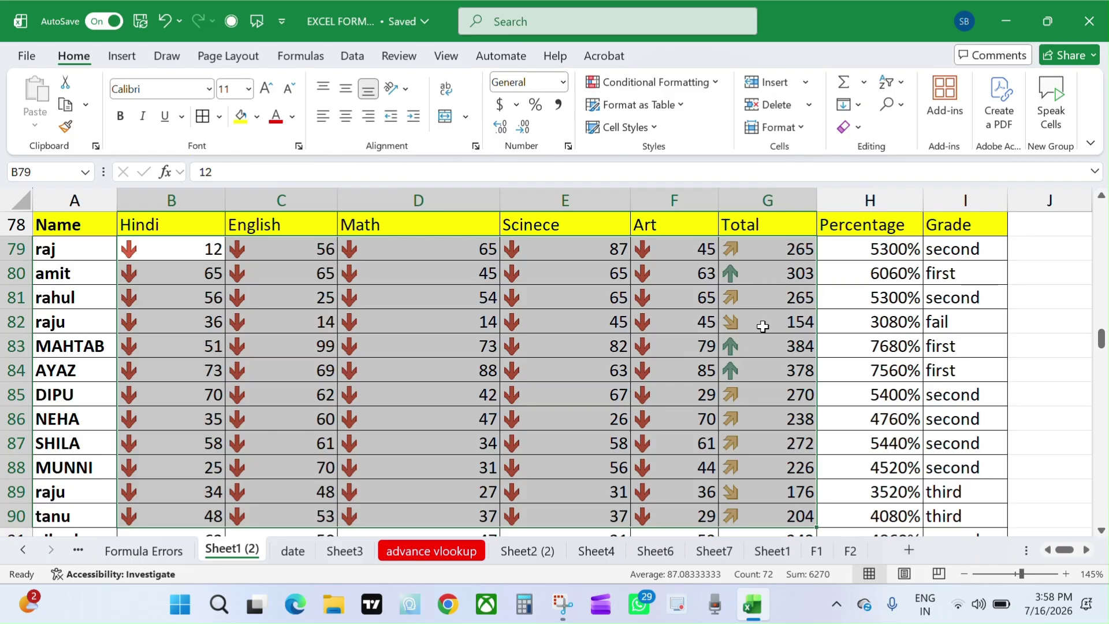
pyautogui.click(593, 293)
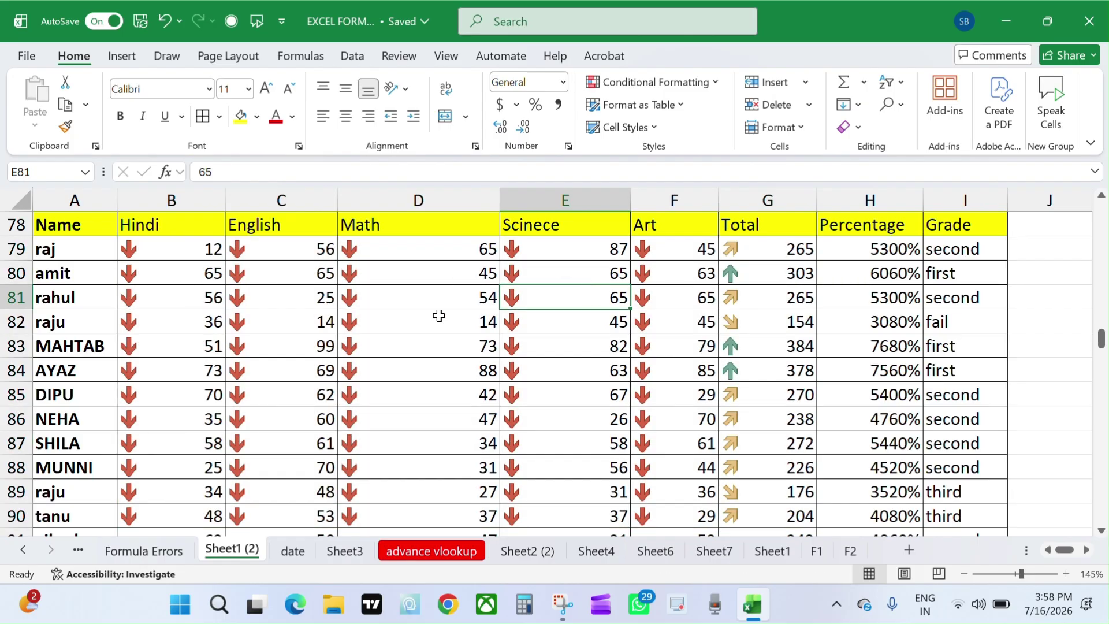
pyautogui.hotkey('ctrl', 'z')
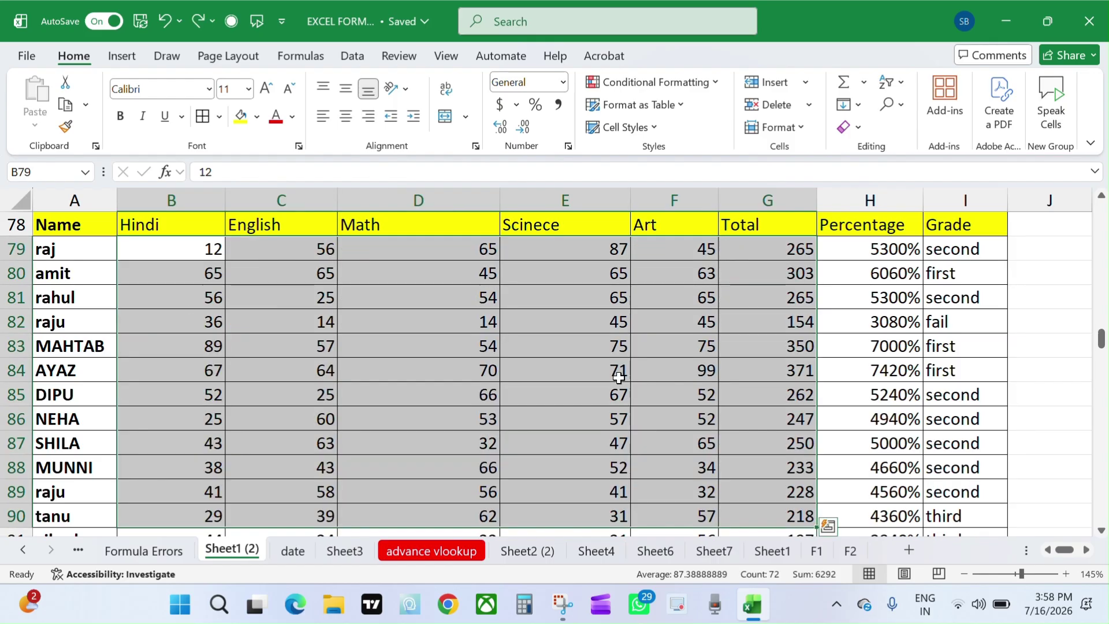
# Look over the icon sets and the New Formatting Rule options, including the Minimum types of the 2-Color Scale, and discard the rule.
pyautogui.click(686, 113)
pyautogui.click(695, 82)
pyautogui.click(695, 82)
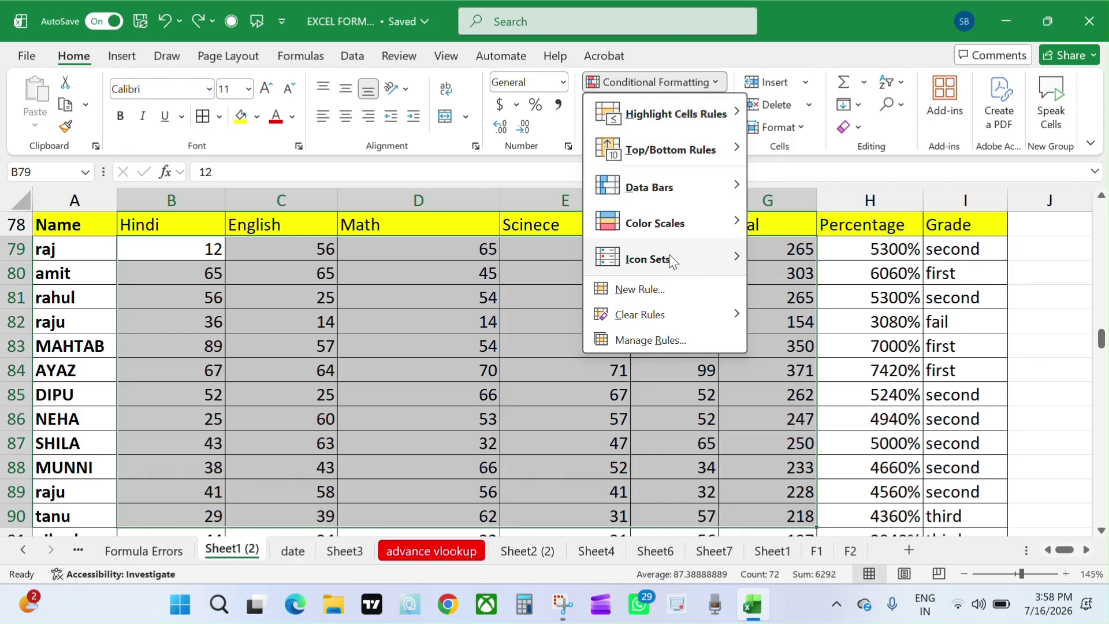
pyautogui.moveTo(665, 259)
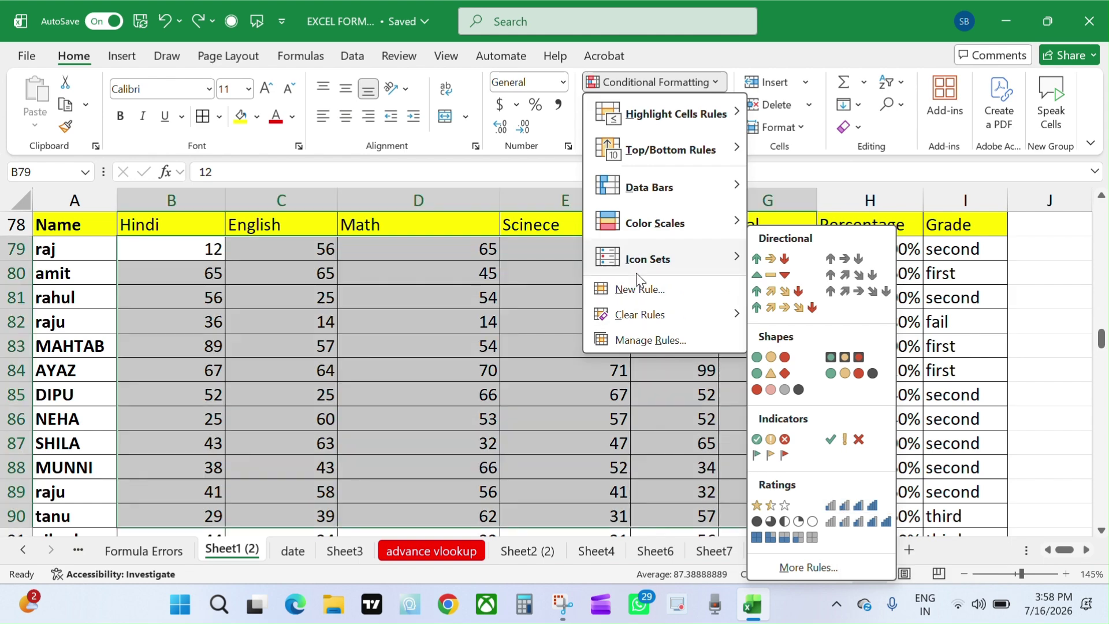
pyautogui.click(645, 291)
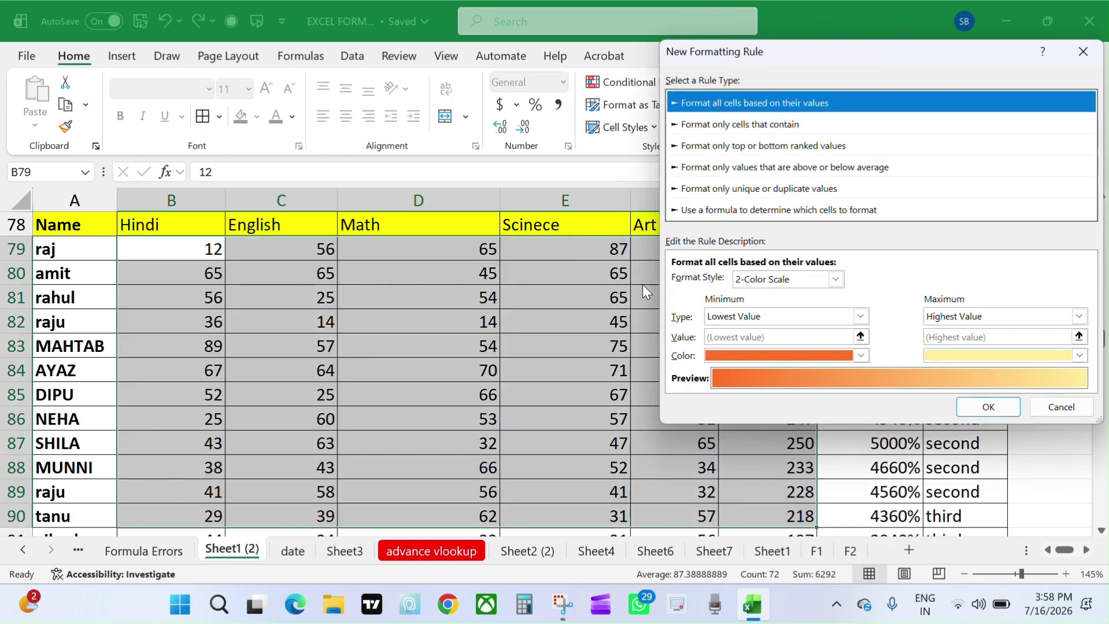
pyautogui.click(862, 317)
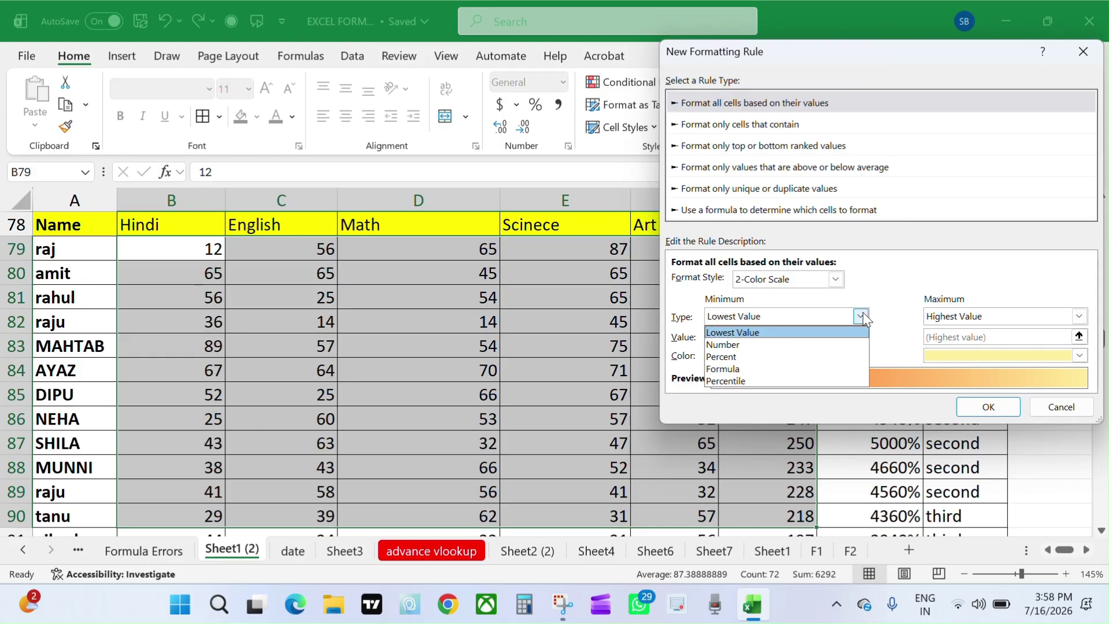
pyautogui.click(1005, 270)
pyautogui.click(1070, 414)
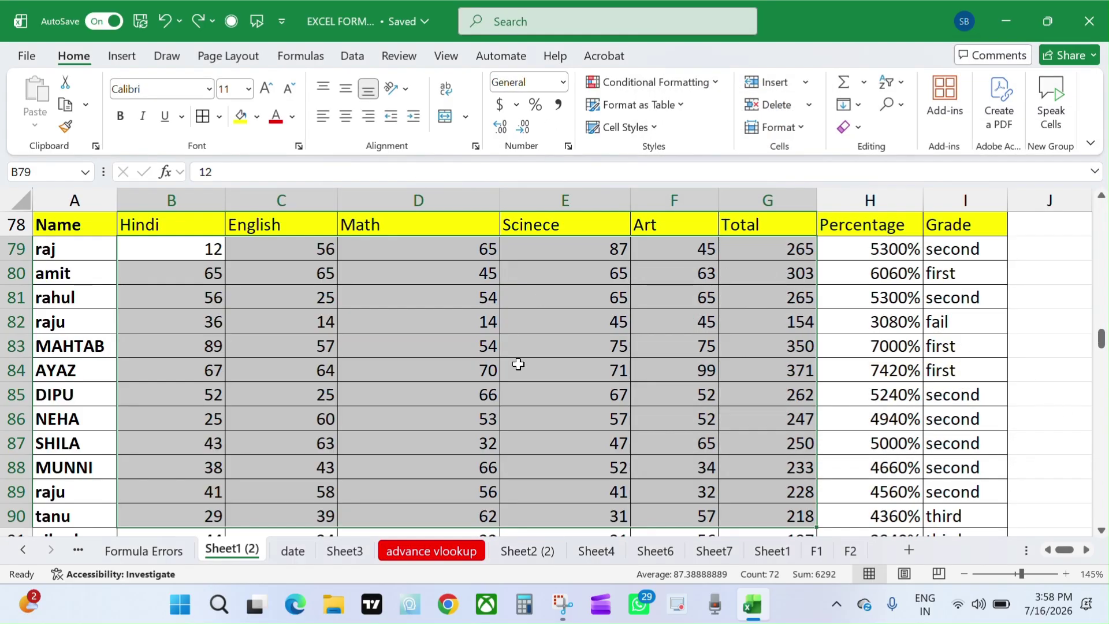
pyautogui.click(419, 395)
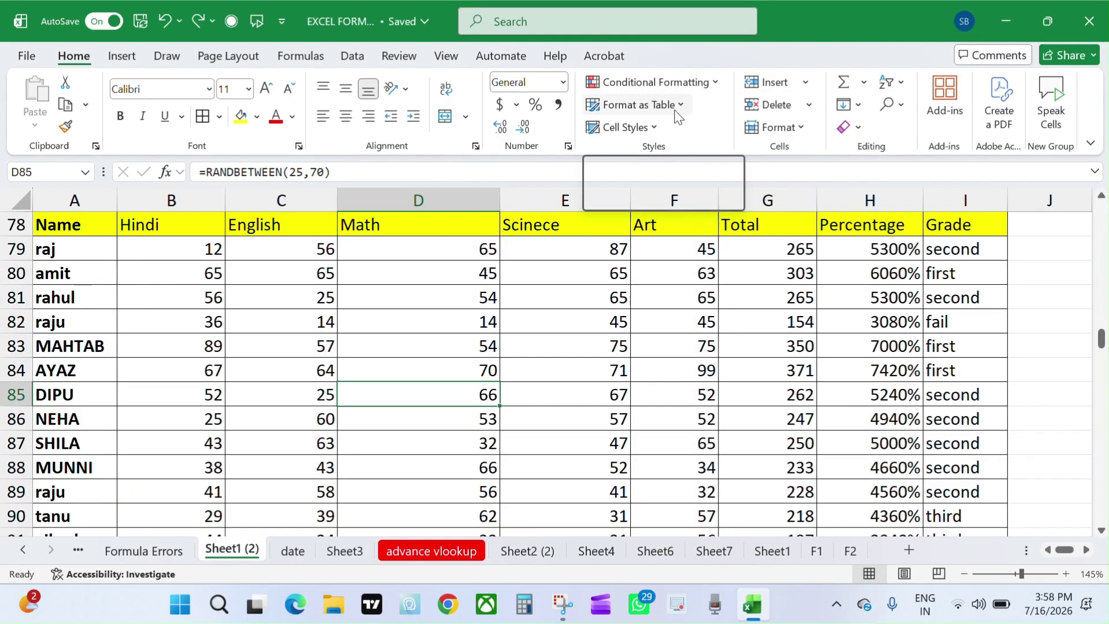
pyautogui.moveTo(53, 225); pyautogui.dragTo(977, 532)
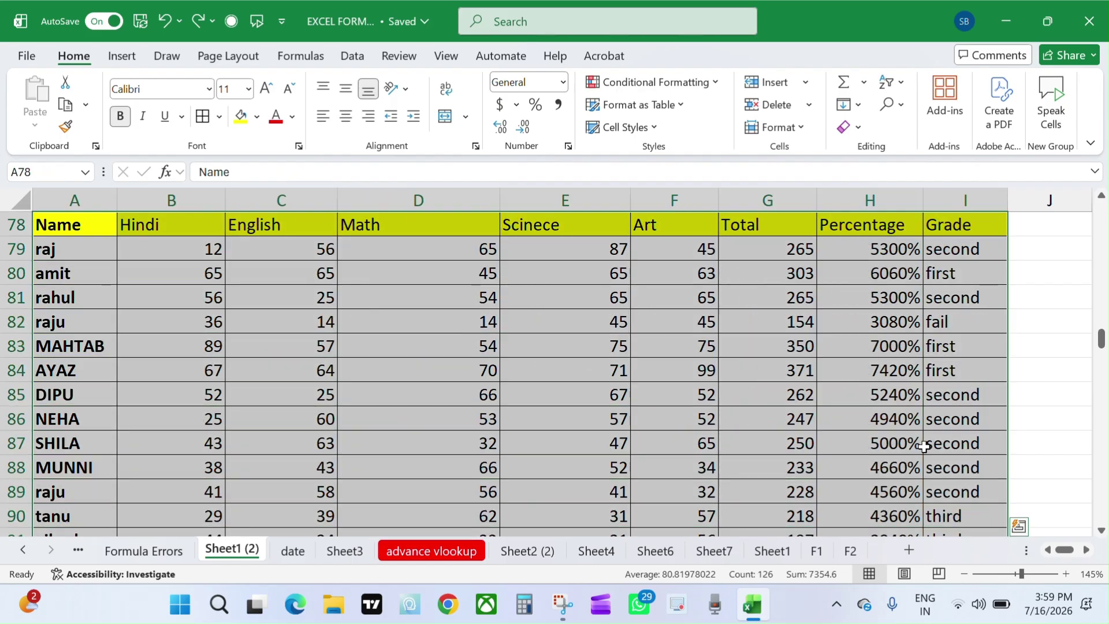
pyautogui.click(682, 102)
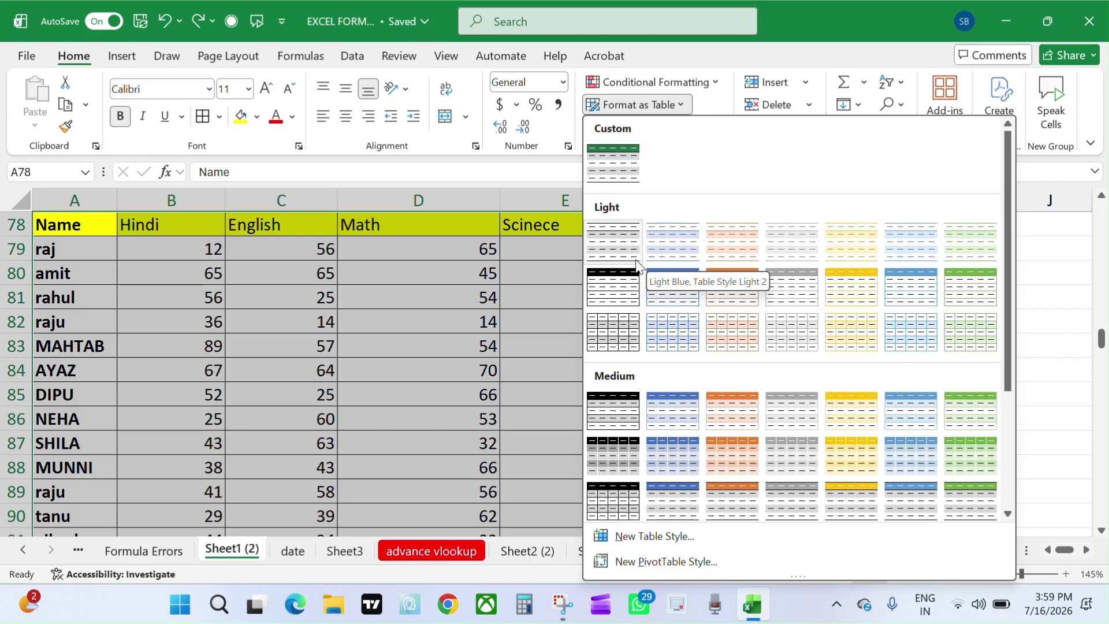
pyautogui.click(426, 265)
# Format the full student marks range A78:I94 as a table with a header row and give it a light grey banded table style.
pyautogui.moveTo(59, 227); pyautogui.dragTo(945, 479)
pyautogui.scroll(3, 719, 210)
pyautogui.scroll(-1, 674, 223)
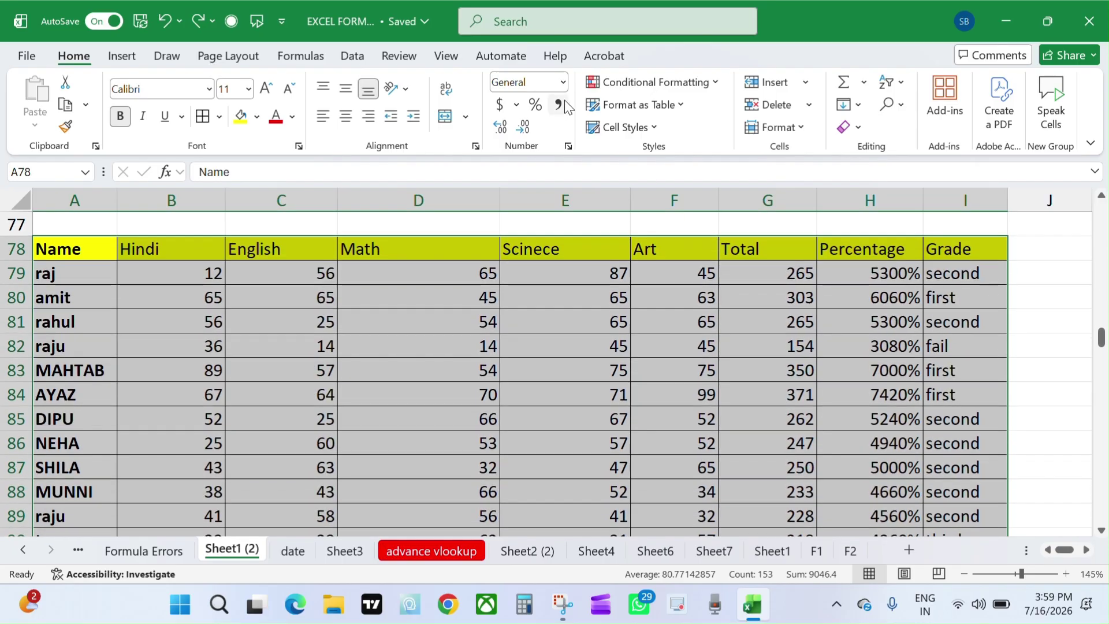
pyautogui.click(636, 104)
pyautogui.click(622, 157)
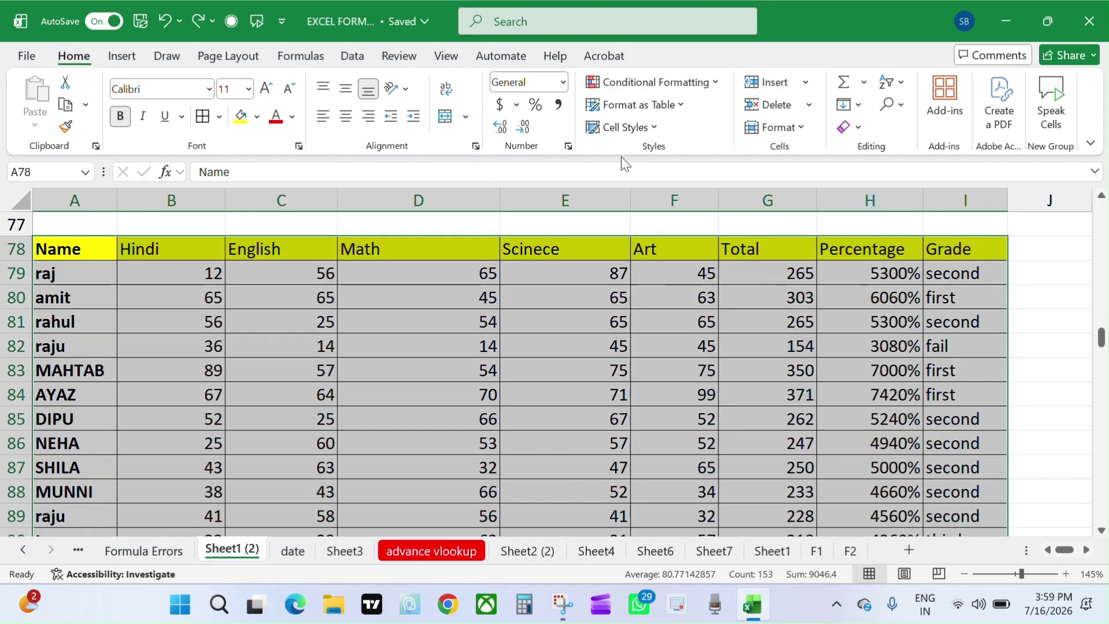
pyautogui.click(892, 272)
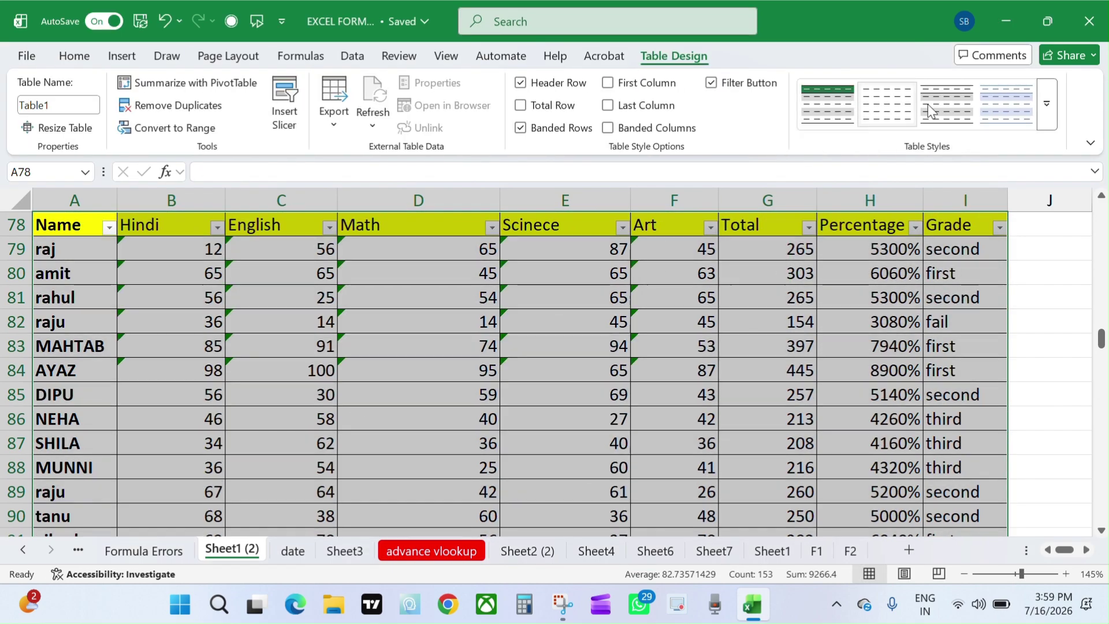
pyautogui.click(1047, 105)
pyautogui.click(941, 209)
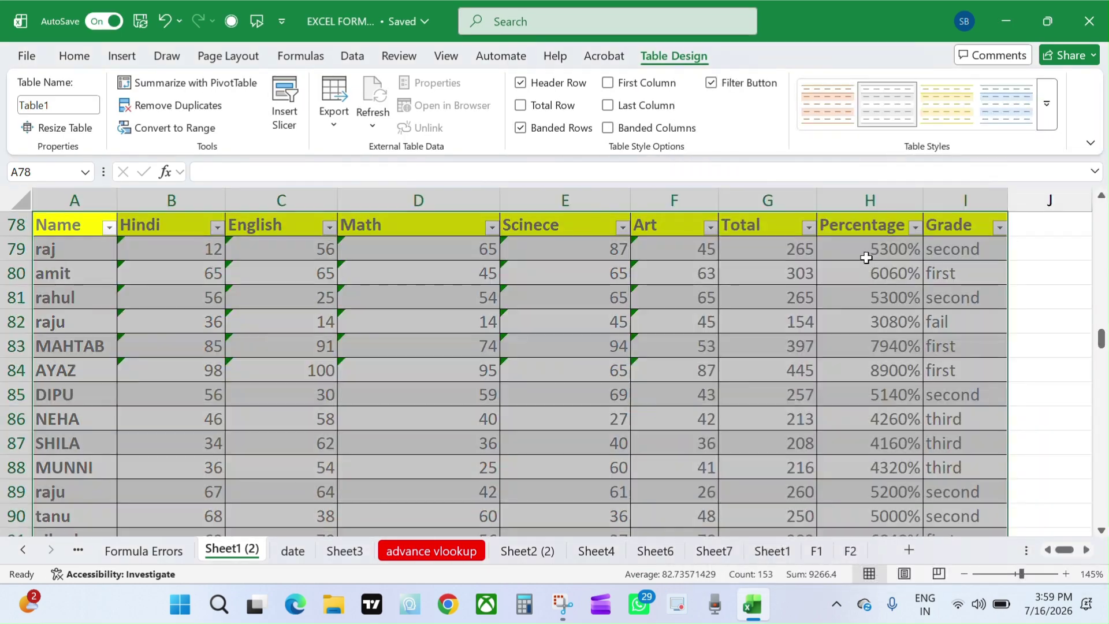
# Change the student marks table to a green banded table style.
pyautogui.click(1047, 106)
pyautogui.click(1062, 464)
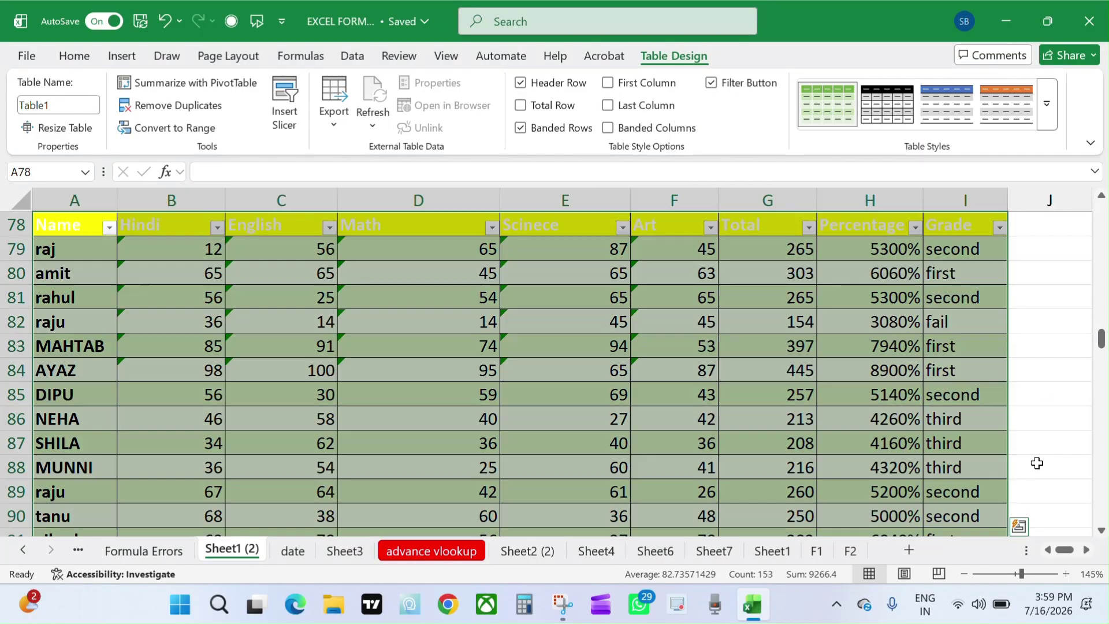
pyautogui.click(330, 132)
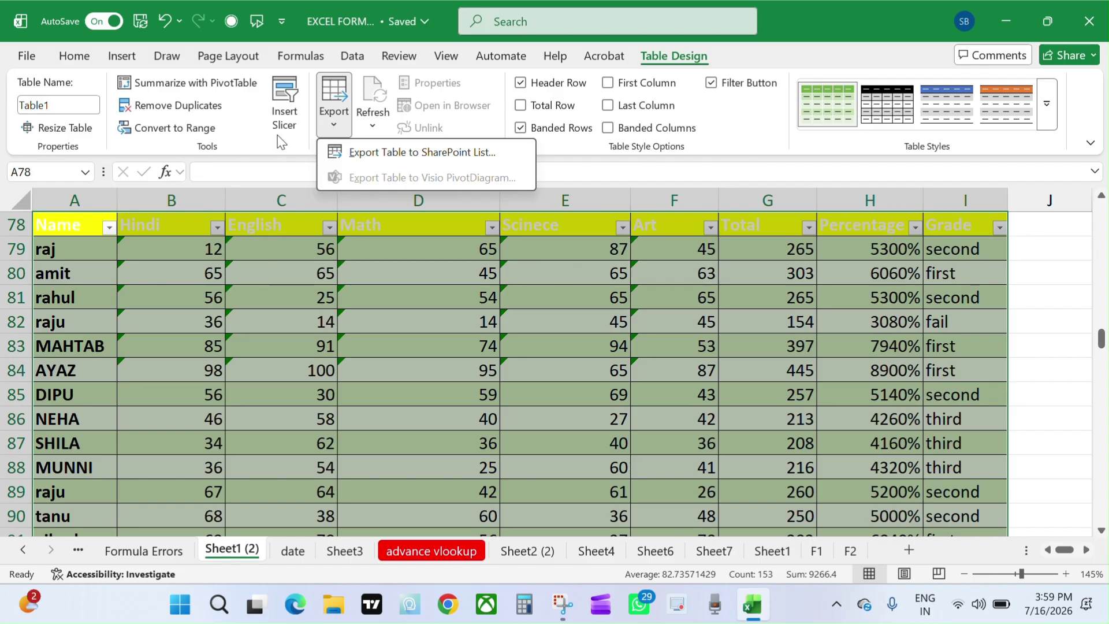
pyautogui.press('Escape')
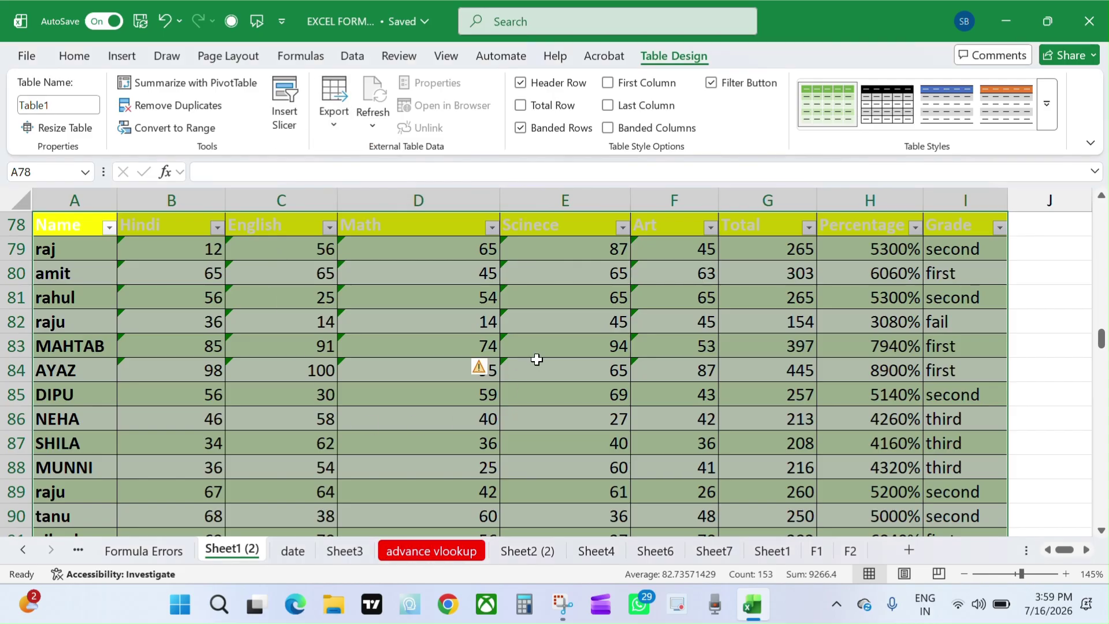
pyautogui.click(535, 362)
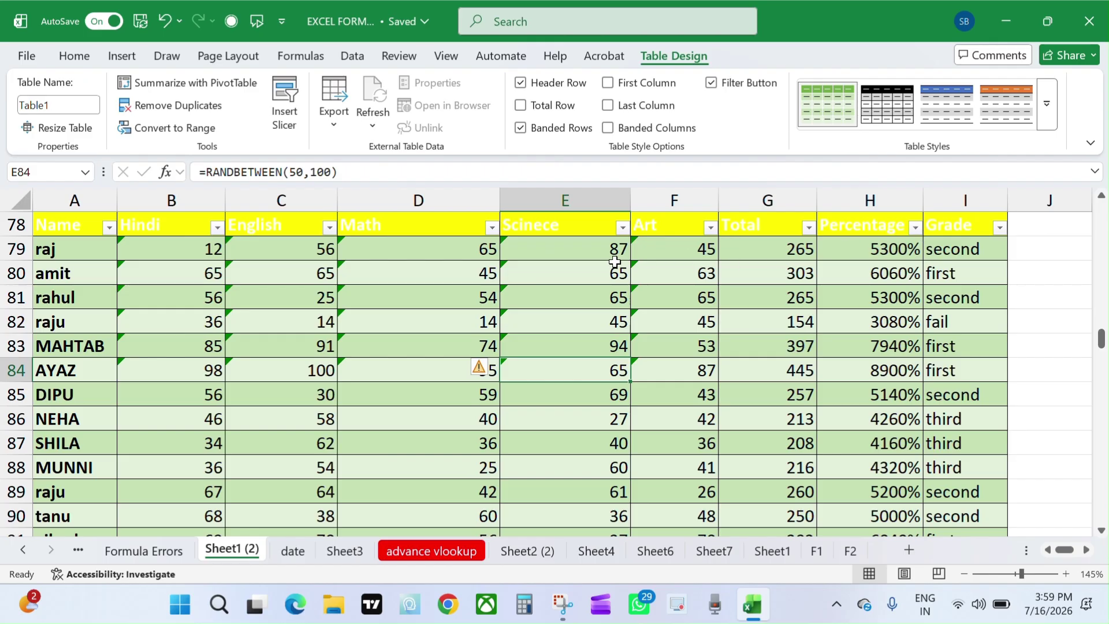
# Filter the Grade column of the marks table to show only the first and second grades.
pyautogui.click(1000, 228)
pyautogui.click(807, 396)
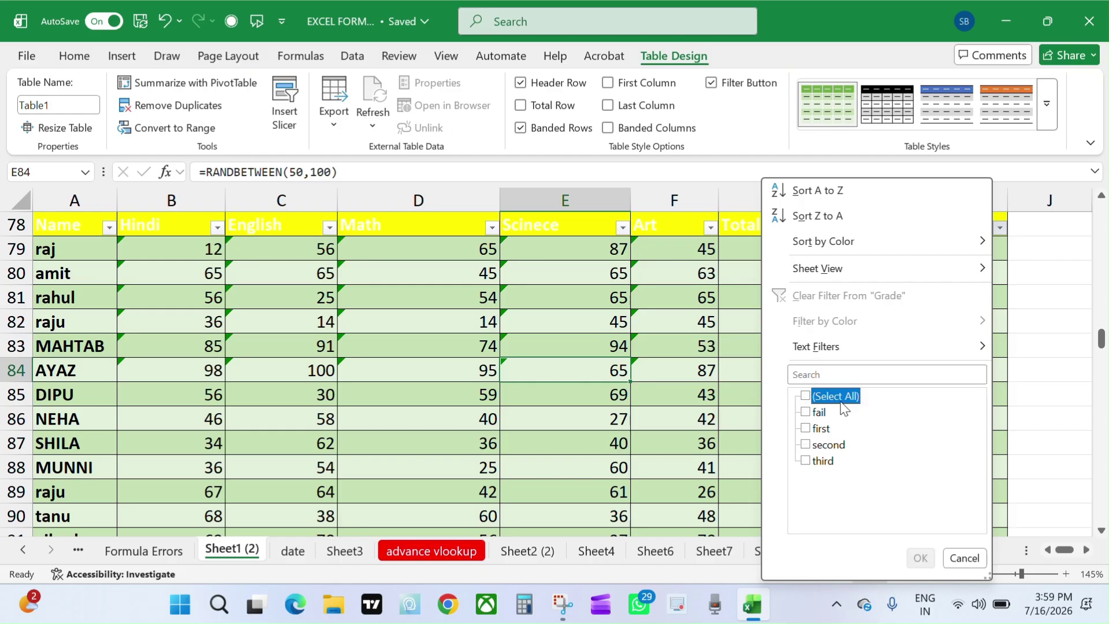
pyautogui.click(806, 428)
pyautogui.click(805, 444)
pyautogui.click(921, 558)
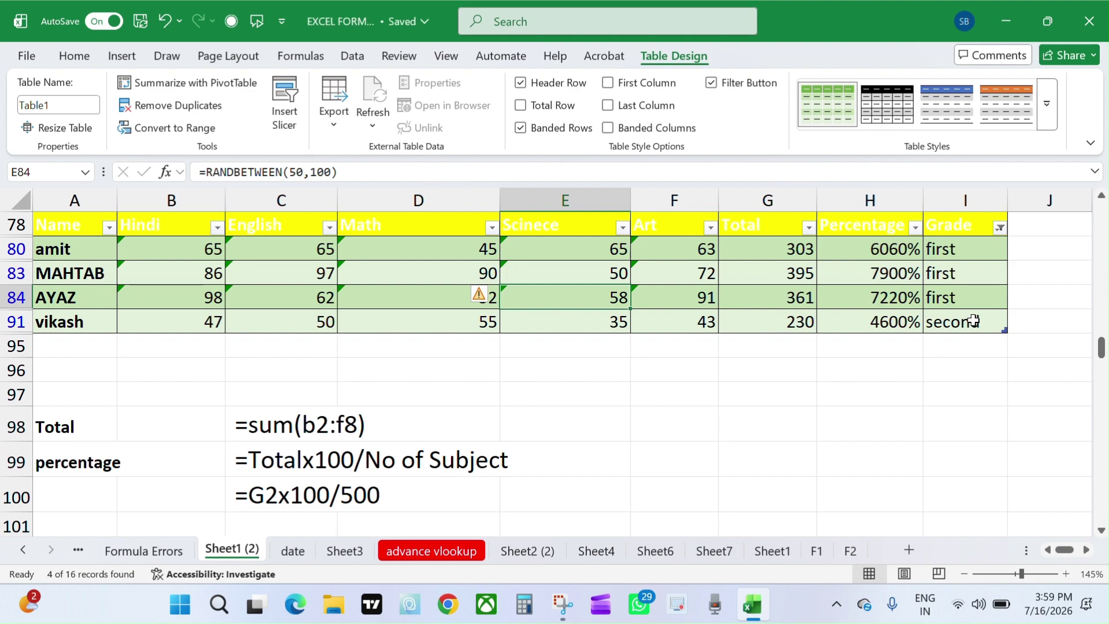
# Examine the mark formulas in row 91, including the full formula of the Hindi mark.
pyautogui.click(204, 323)
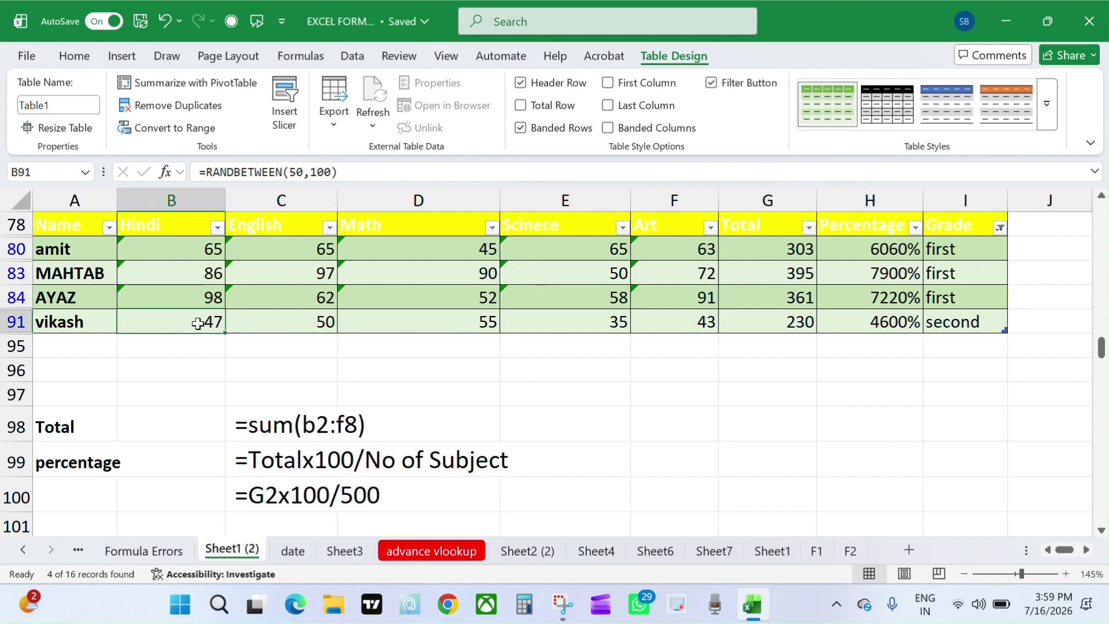
pyautogui.click(280, 330)
pyautogui.click(446, 325)
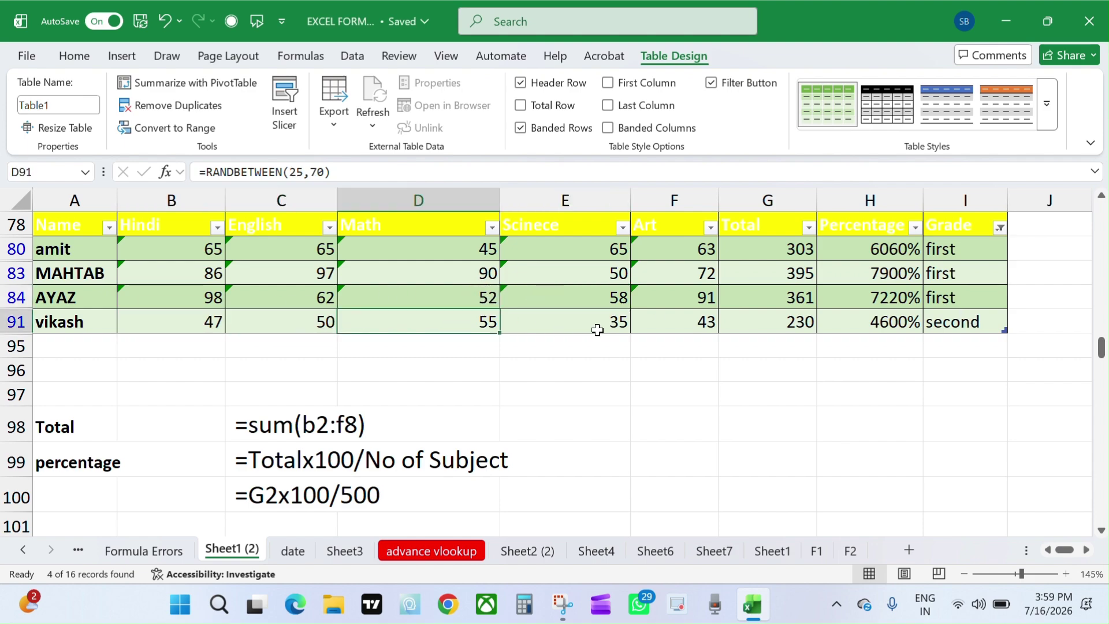
pyautogui.doubleClick(175, 315)
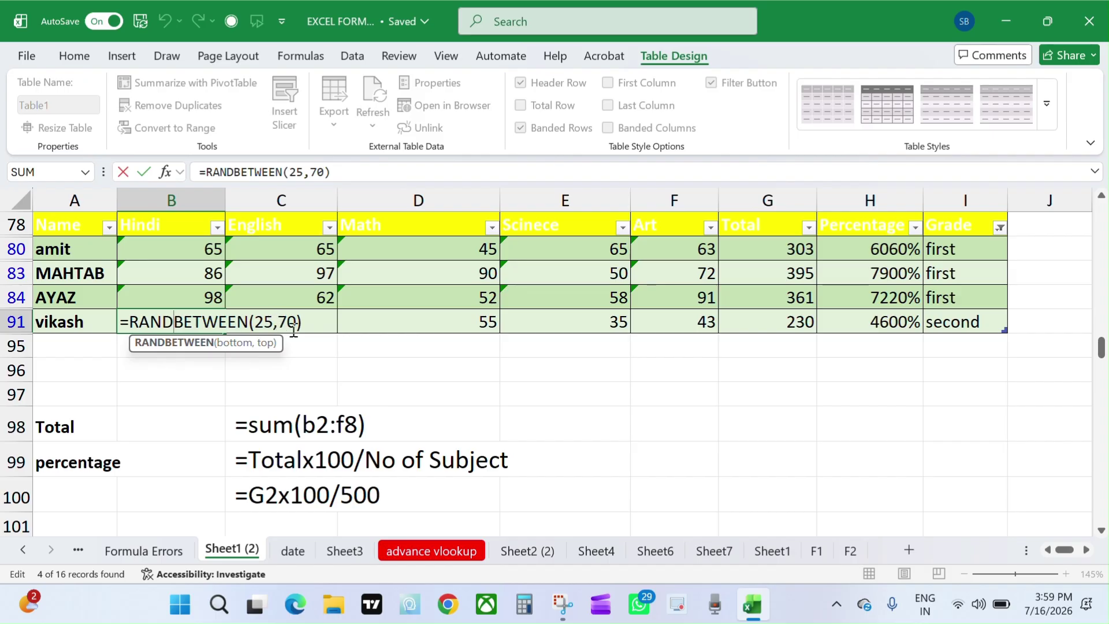
pyautogui.press('Return')
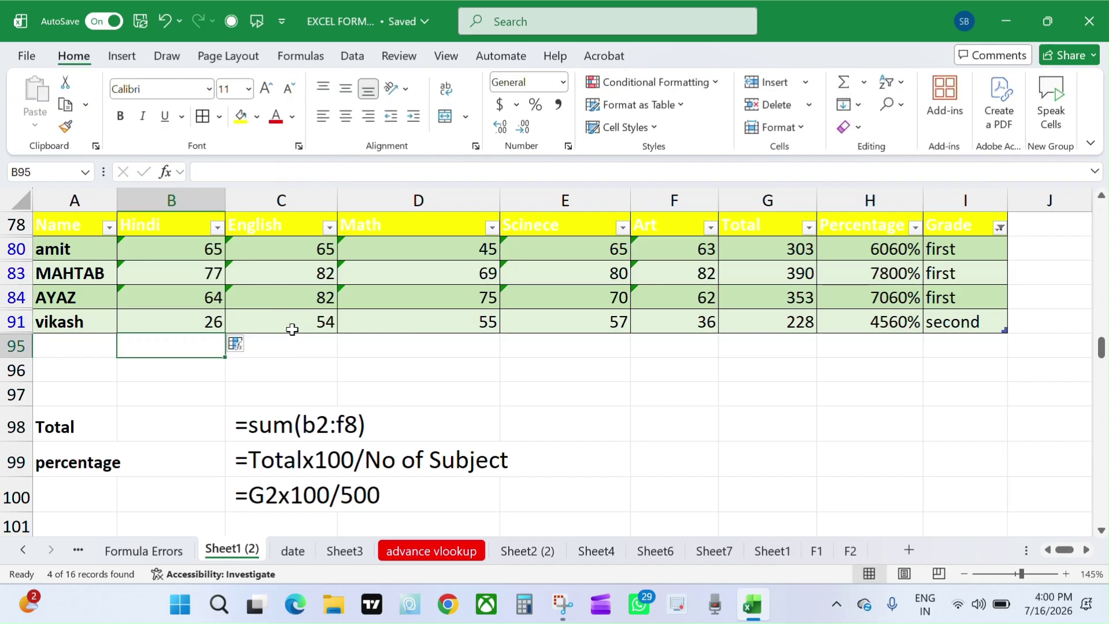
# Change the Hindi mark in B91 to =RANDBETWEEN(70,100) and copy the formula across the row to F91.
pyautogui.doubleClick(207, 324)
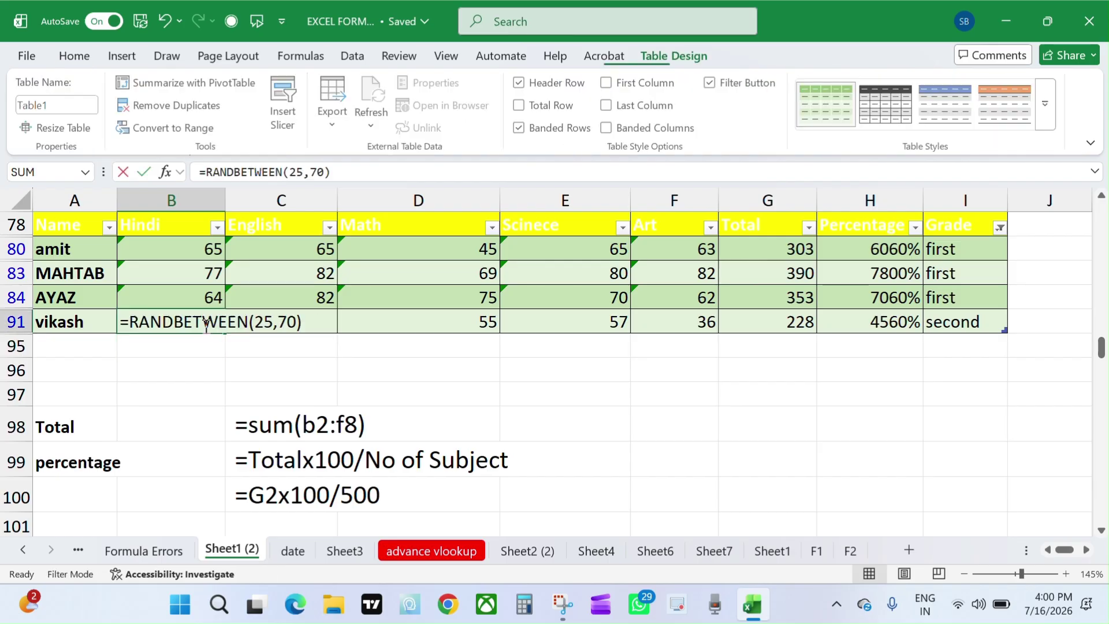
pyautogui.click(257, 318)
pyautogui.write('70')
pyautogui.press('Delete')
pyautogui.press('Delete')
pyautogui.click(283, 322)
pyautogui.write('100')
pyautogui.press('Delete')
pyautogui.press('Delete')
pyautogui.press('Return')
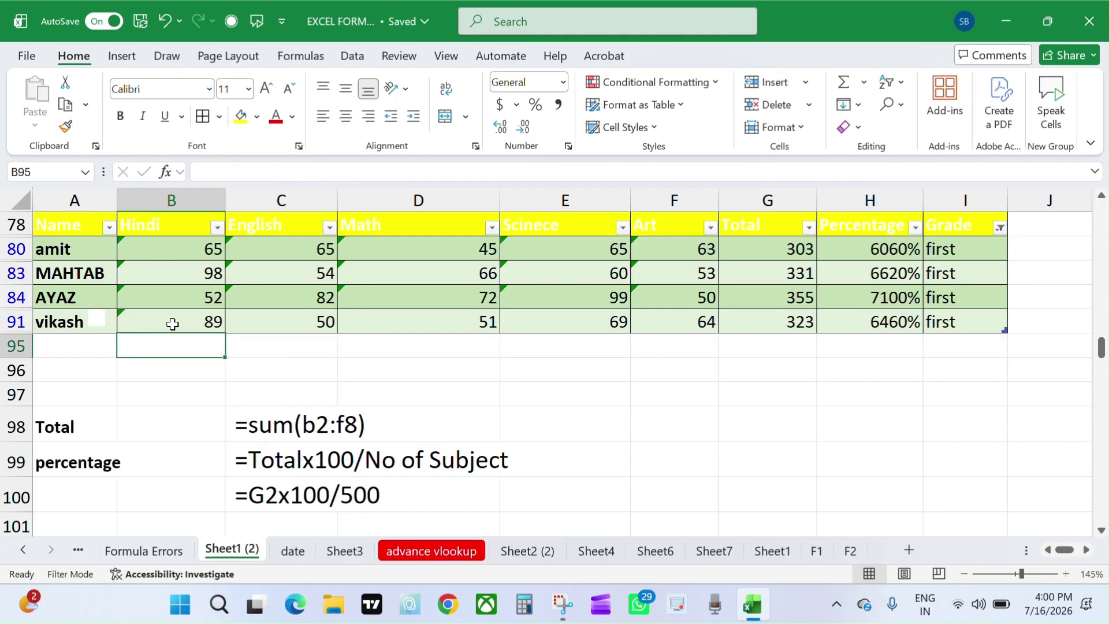
pyautogui.click(172, 324)
pyautogui.moveTo(225, 333); pyautogui.dragTo(714, 334)
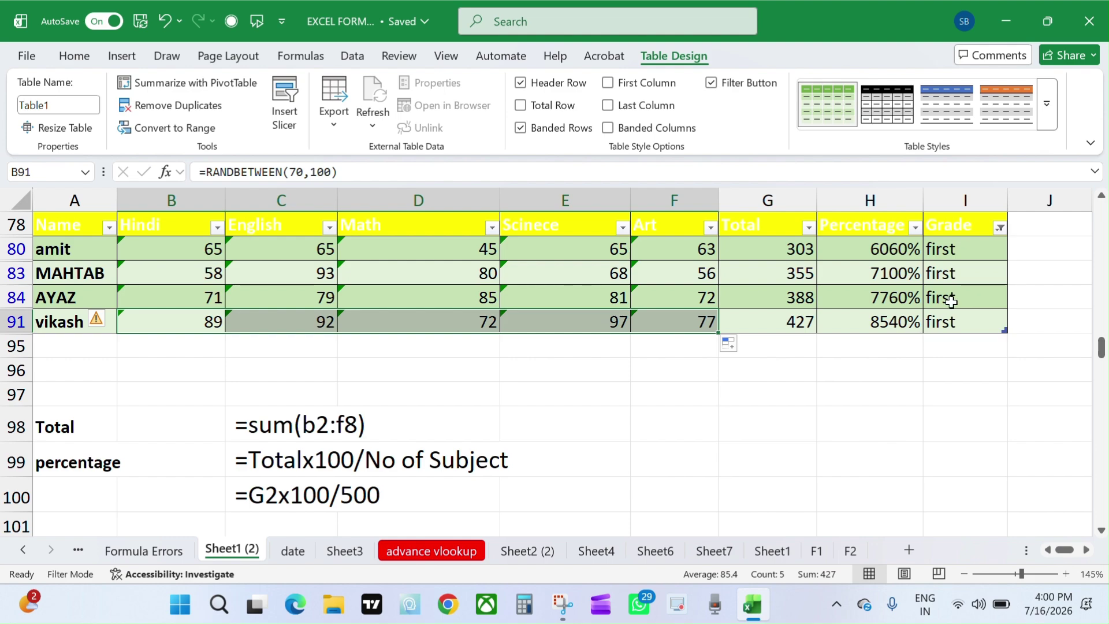
# Restore all grades in the marks table and filter the Grade column to show only fail.
pyautogui.click(1000, 227)
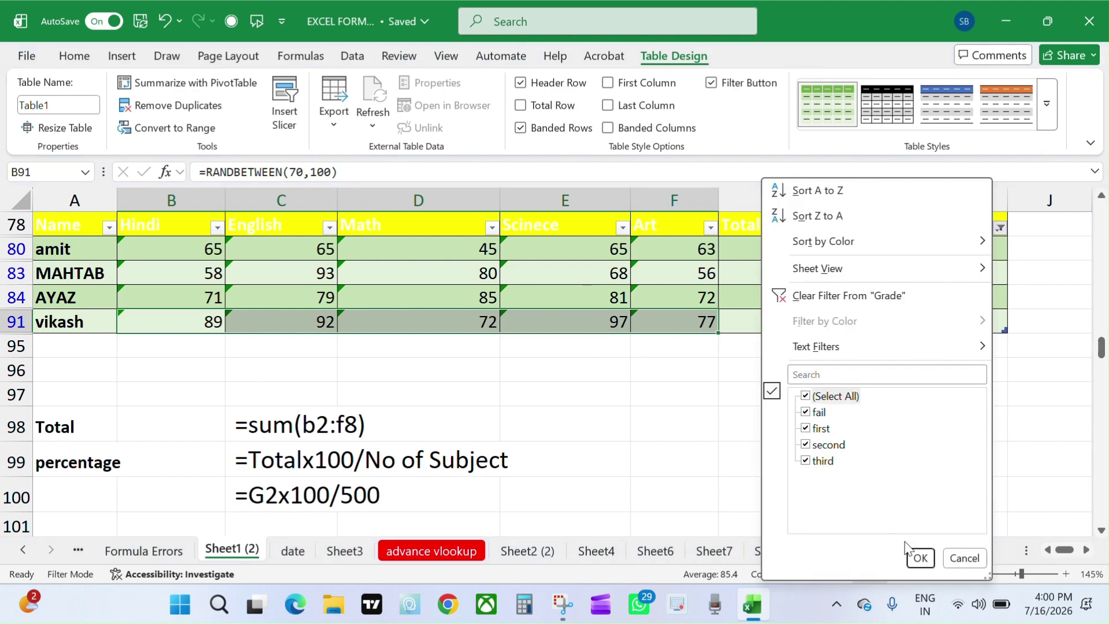
pyautogui.click(921, 558)
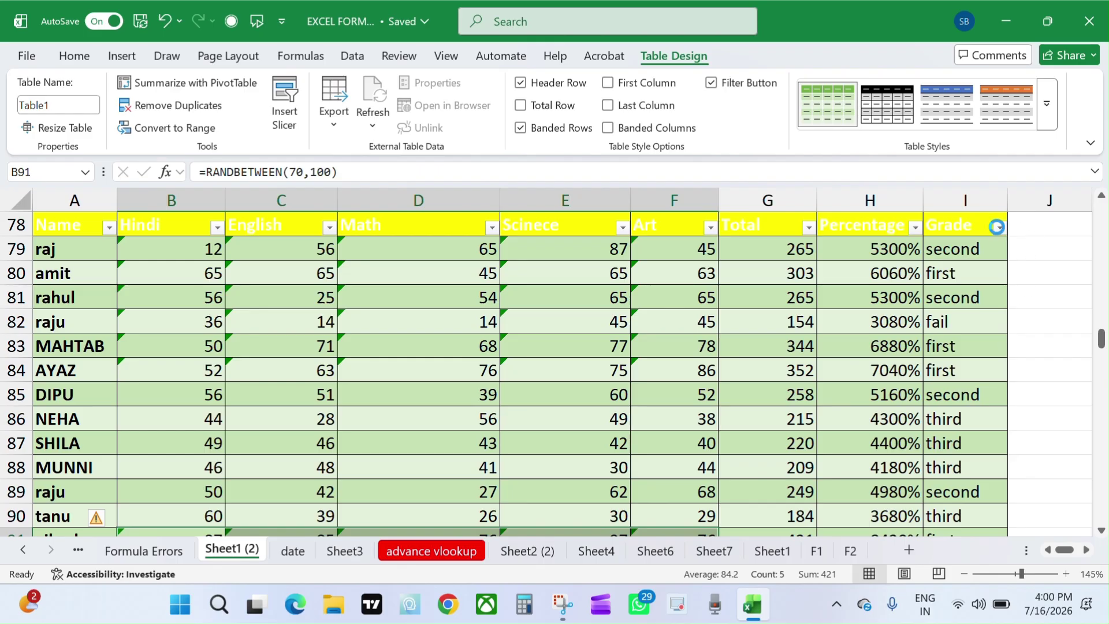
pyautogui.click(998, 228)
pyautogui.click(806, 395)
pyautogui.click(806, 412)
pyautogui.click(921, 558)
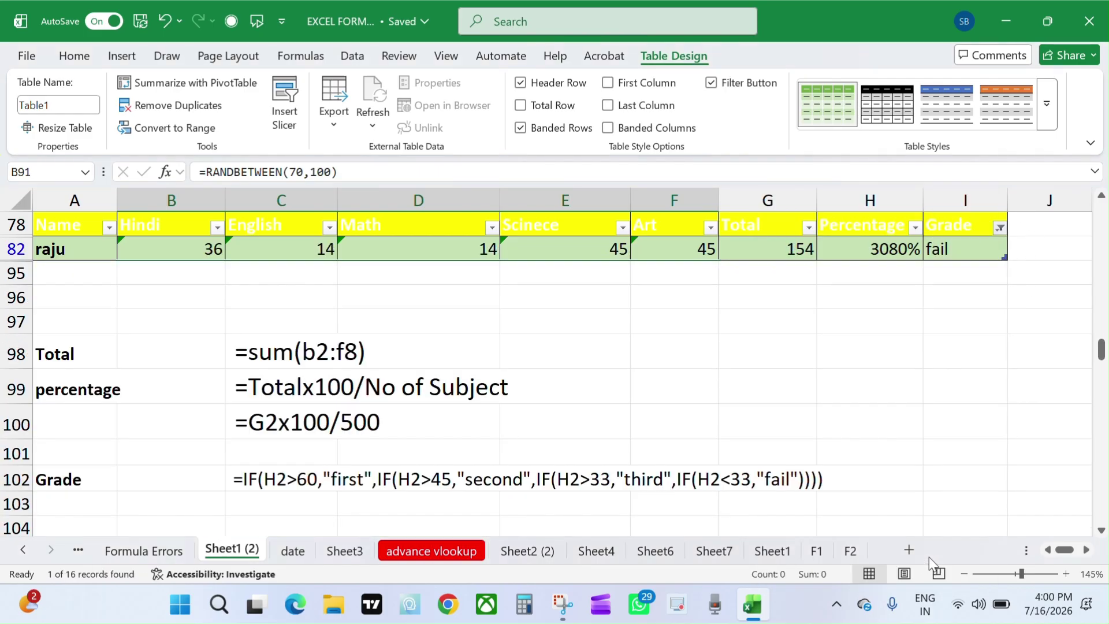
pyautogui.scroll(1, 909, 365)
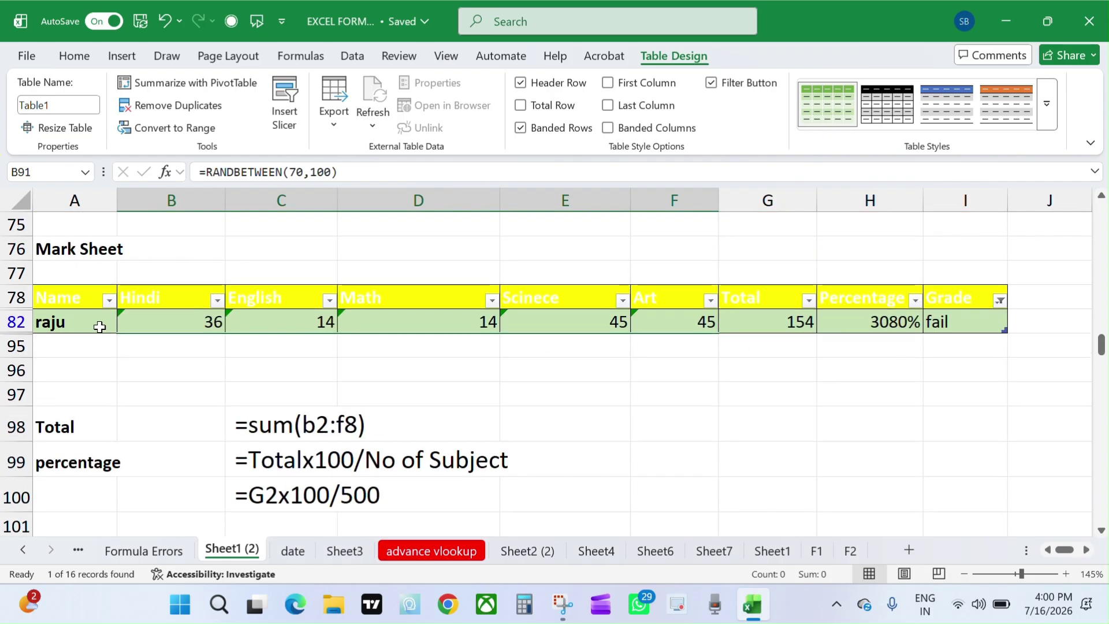
# Remove the fail filter by reselecting all grades in the Grade column.
pyautogui.click(1000, 301)
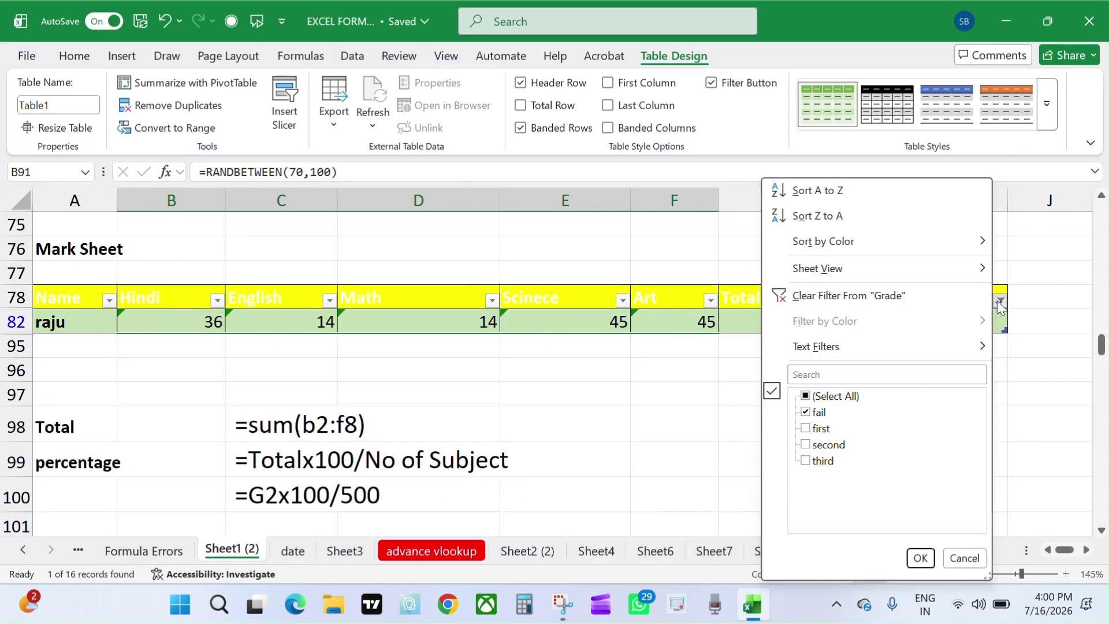
pyautogui.click(806, 396)
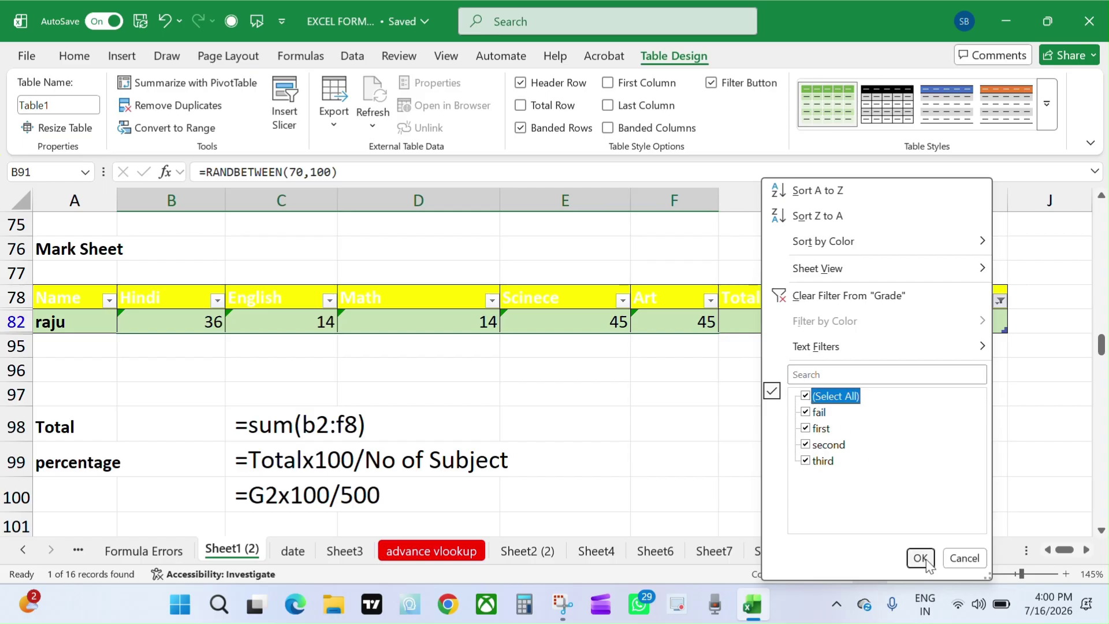
pyautogui.click(923, 559)
pyautogui.scroll(-1, 832, 477)
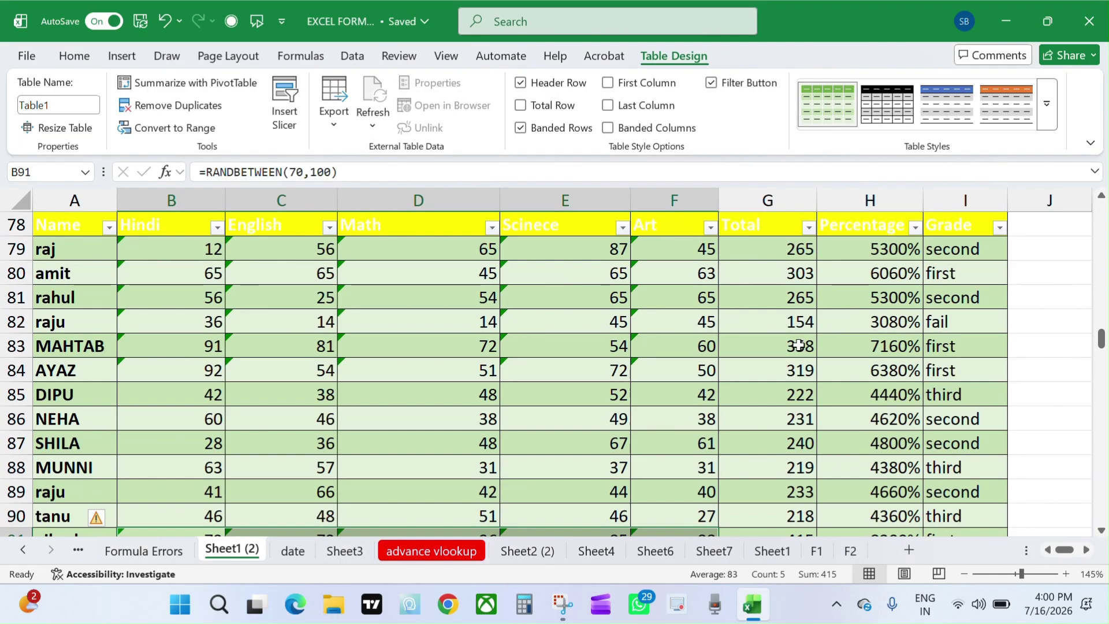
# Filter the Name column to only the three students in rows 81, 83 and 84.
pyautogui.click(806, 227)
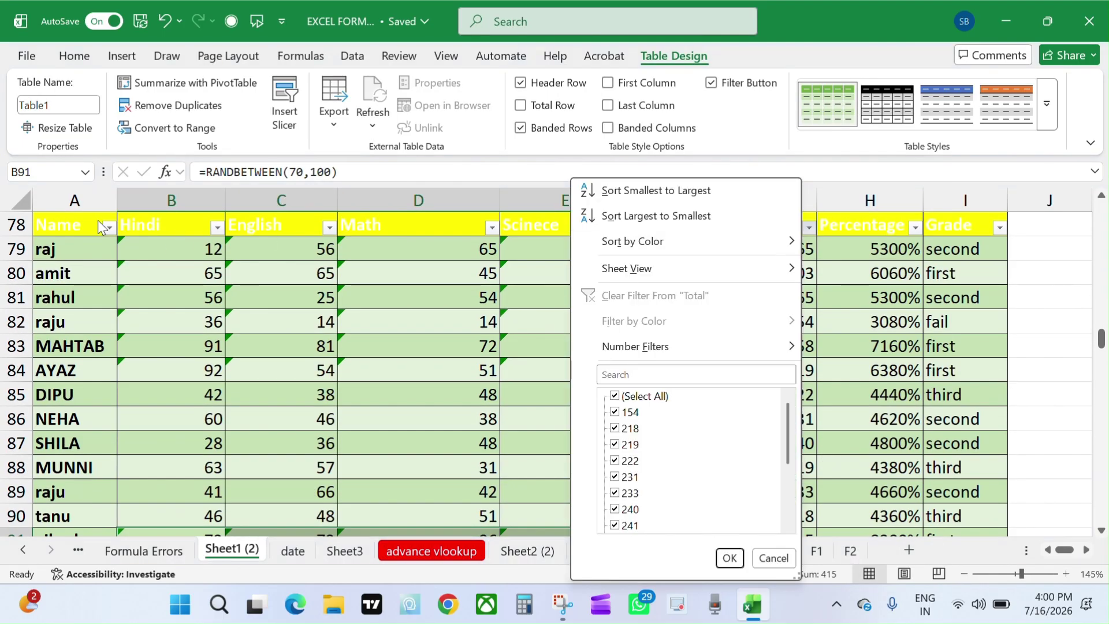
pyautogui.click(109, 227)
pyautogui.click(109, 227)
pyautogui.click(173, 397)
pyautogui.click(177, 428)
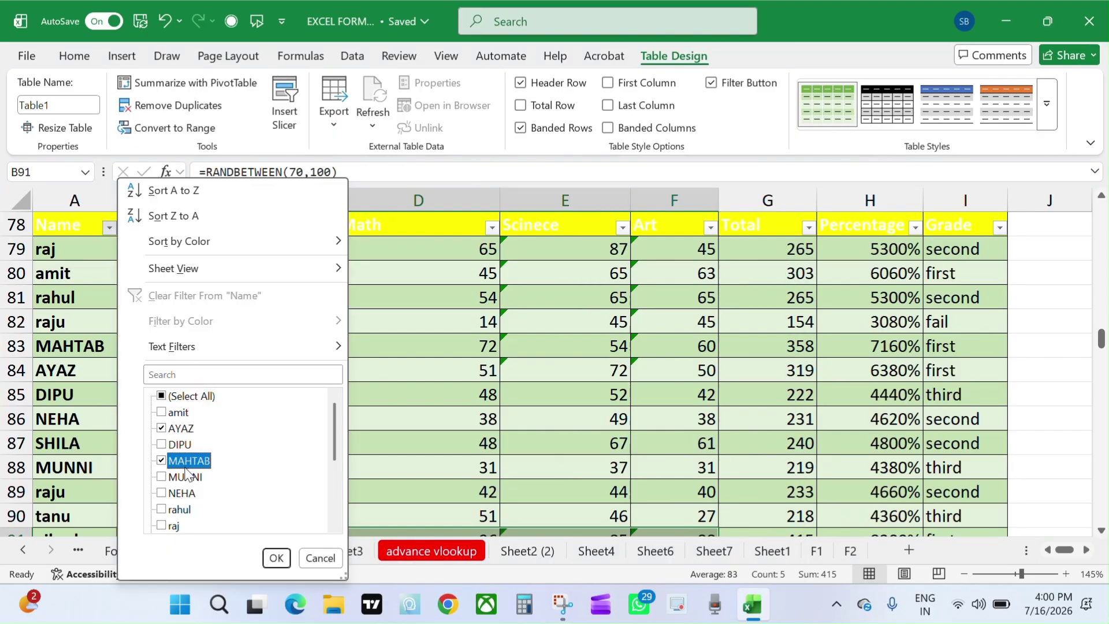
pyautogui.click(179, 508)
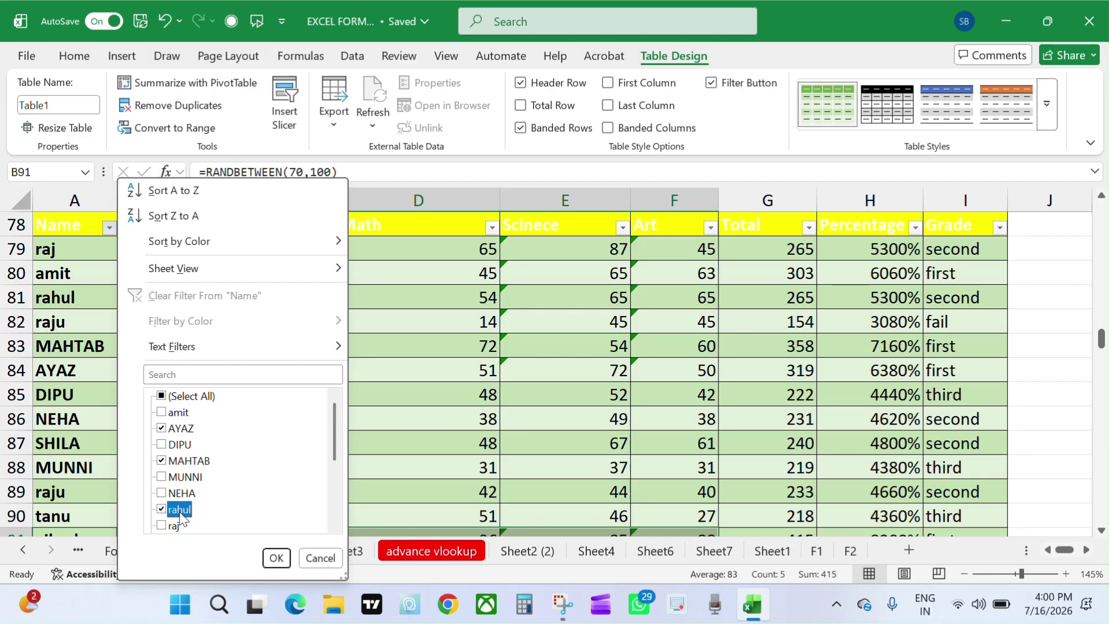
pyautogui.click(276, 558)
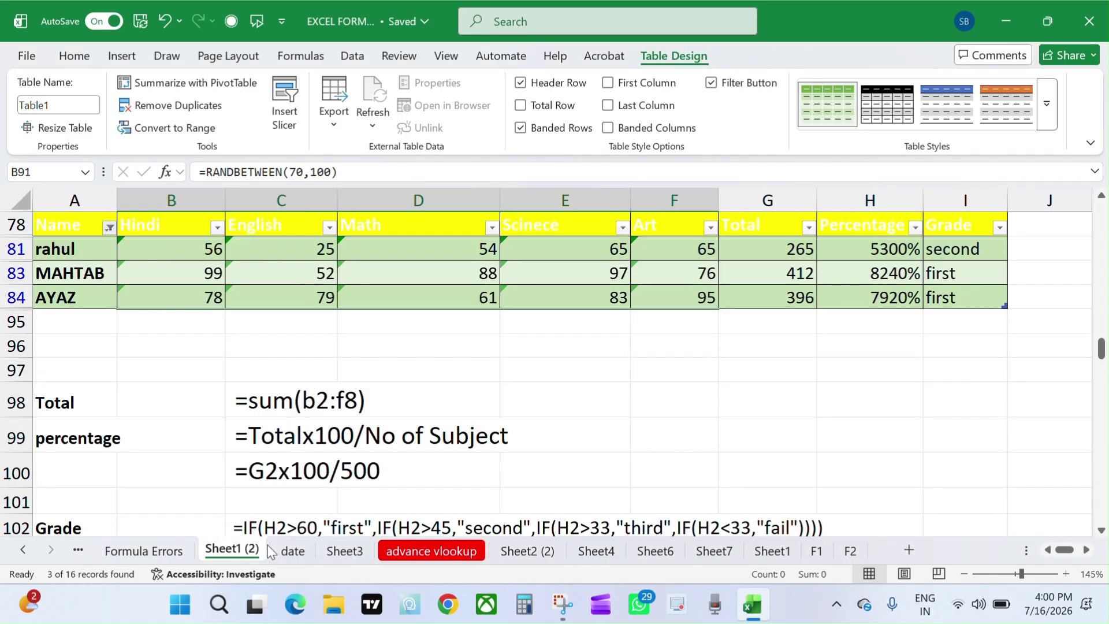
# Reselect all names in the Name column filter to restore the full student list.
pyautogui.click(109, 227)
pyautogui.click(173, 396)
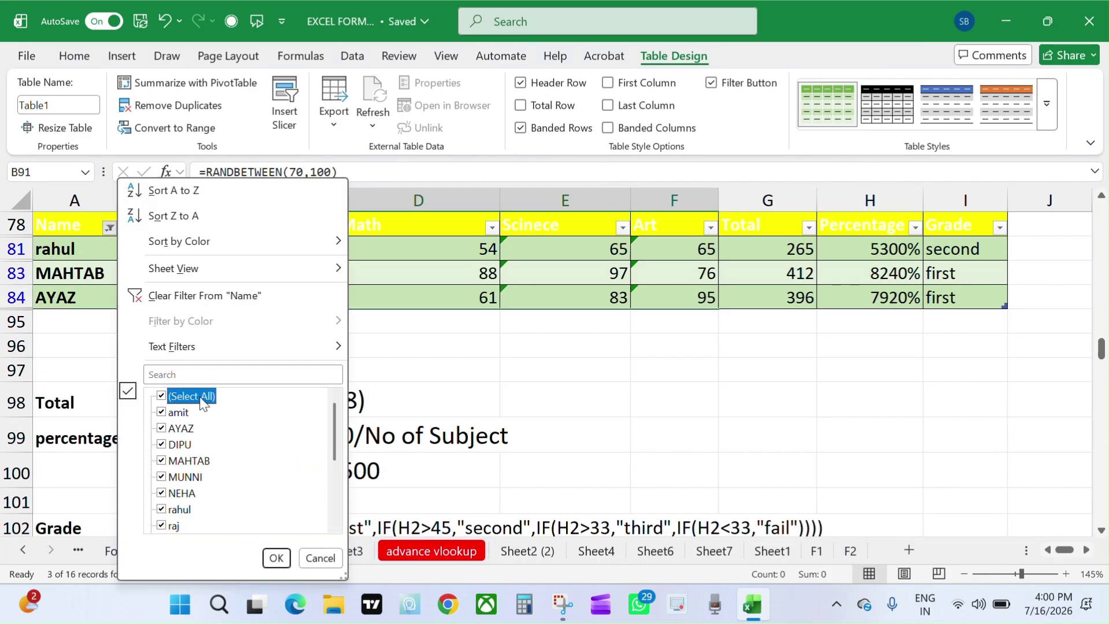
pyautogui.click(276, 557)
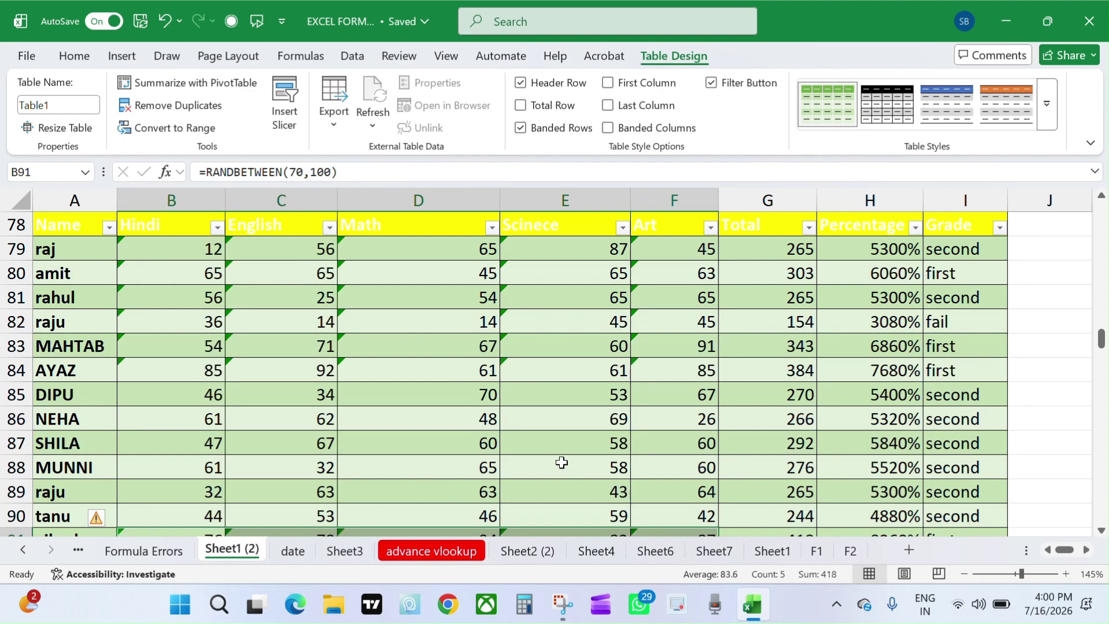
# Apply the Heading 3 2 cell style to the first two rows of the VLOOKUP table, A109:G110.
pyautogui.click(74, 55)
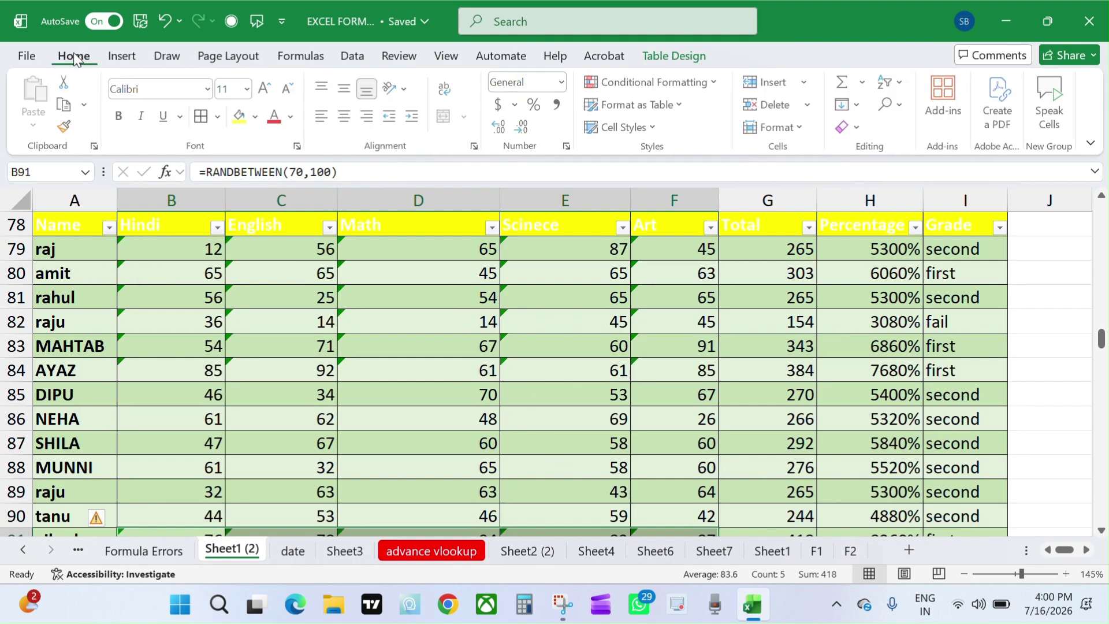
pyautogui.click(654, 128)
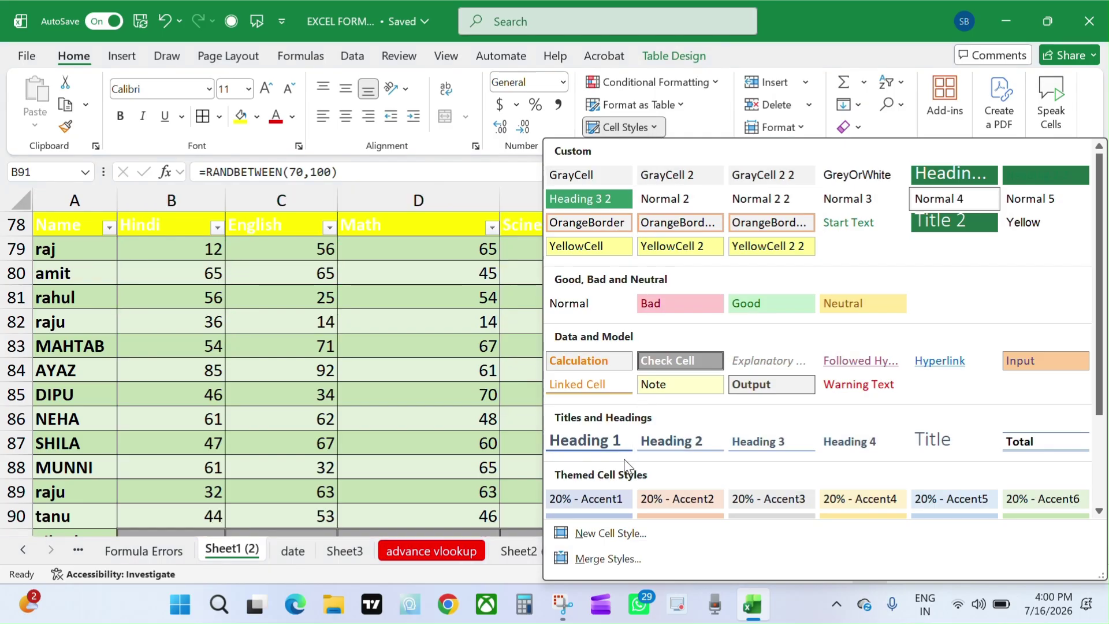
pyautogui.press('Escape')
pyautogui.scroll(-8, 318, 338)
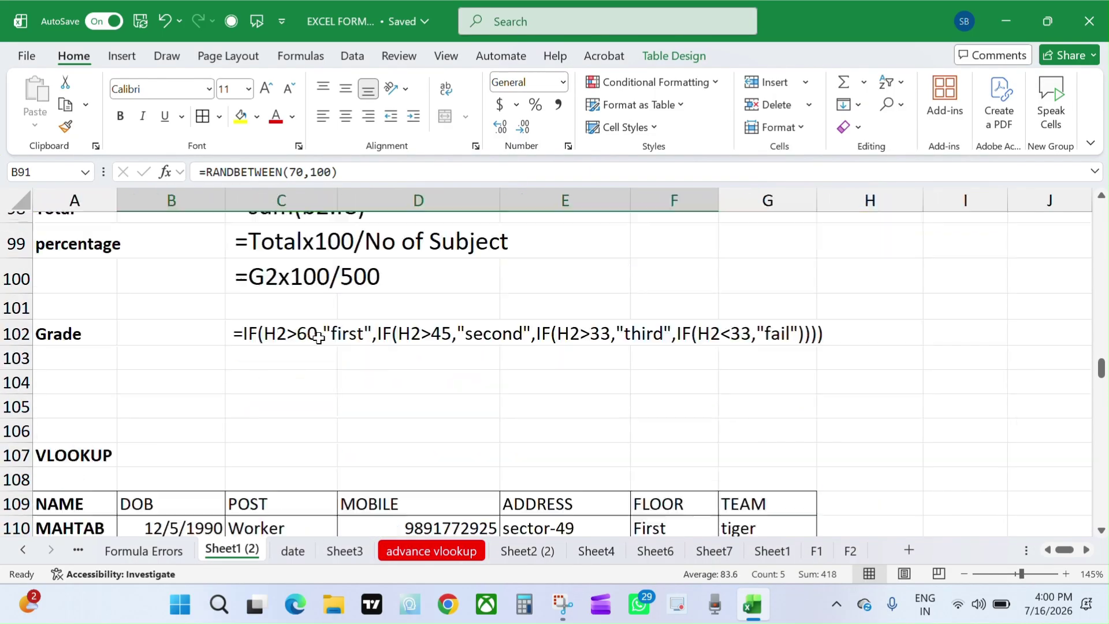
pyautogui.moveTo(110, 361); pyautogui.dragTo(742, 383)
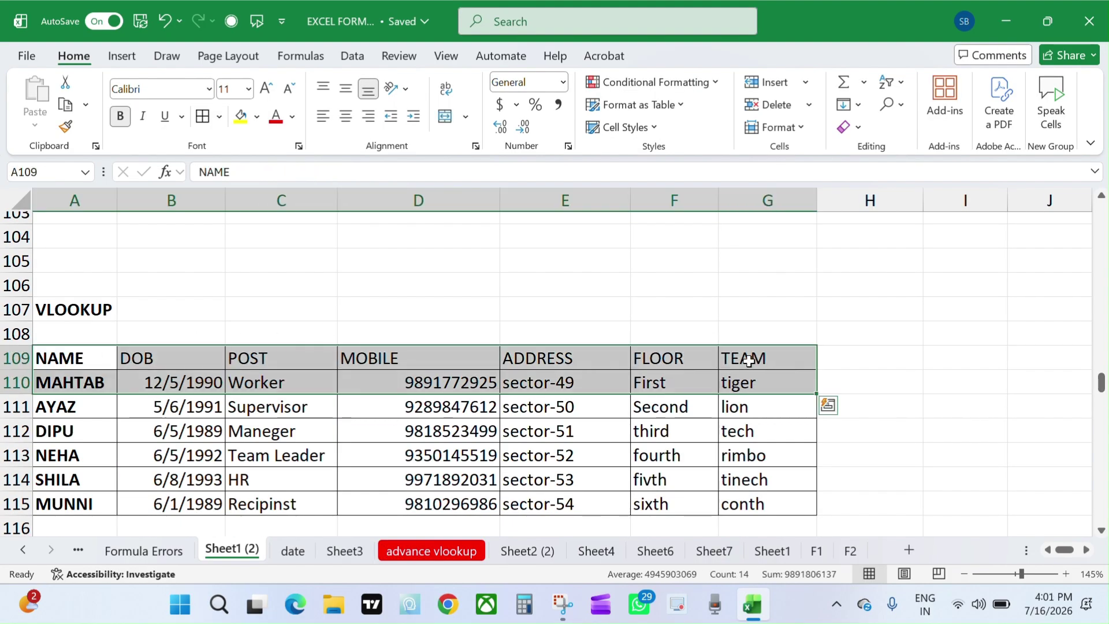
pyautogui.click(625, 127)
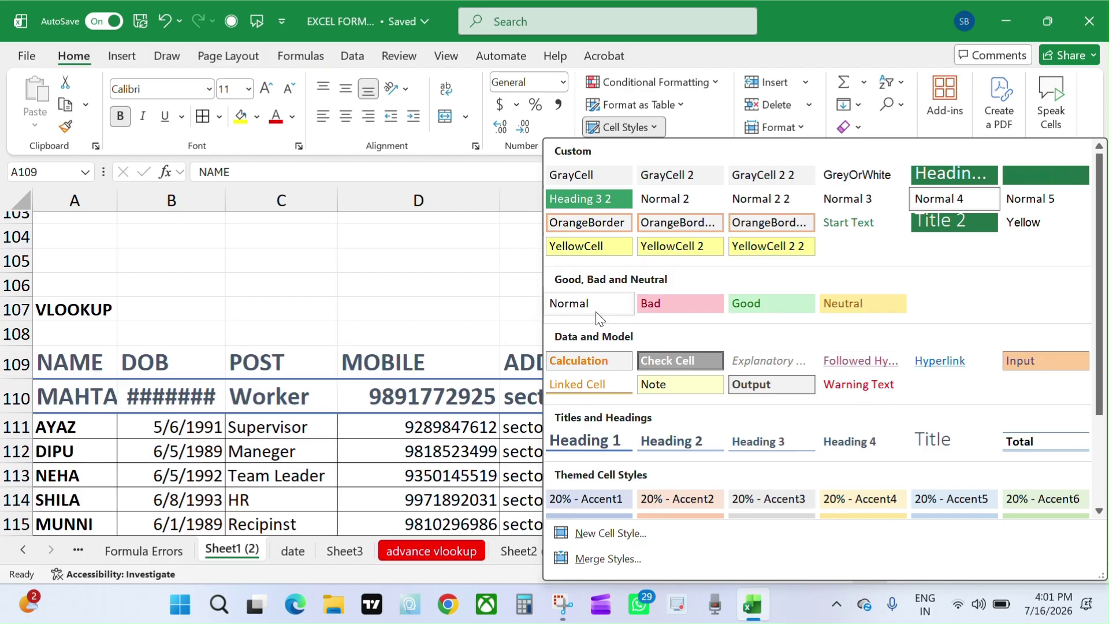
pyautogui.click(616, 202)
pyautogui.click(516, 308)
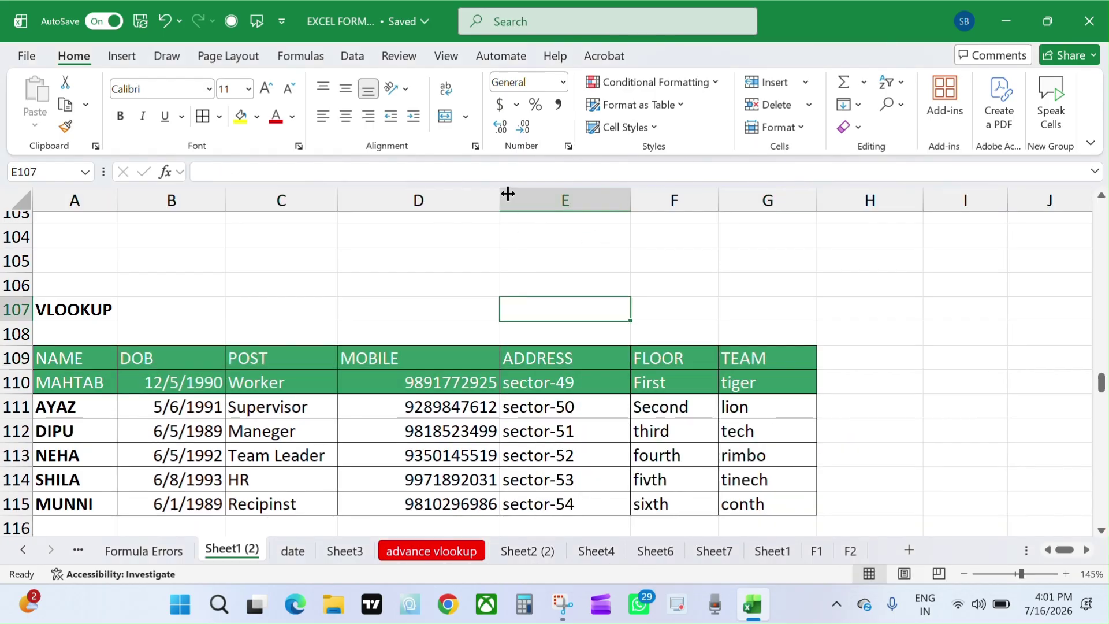